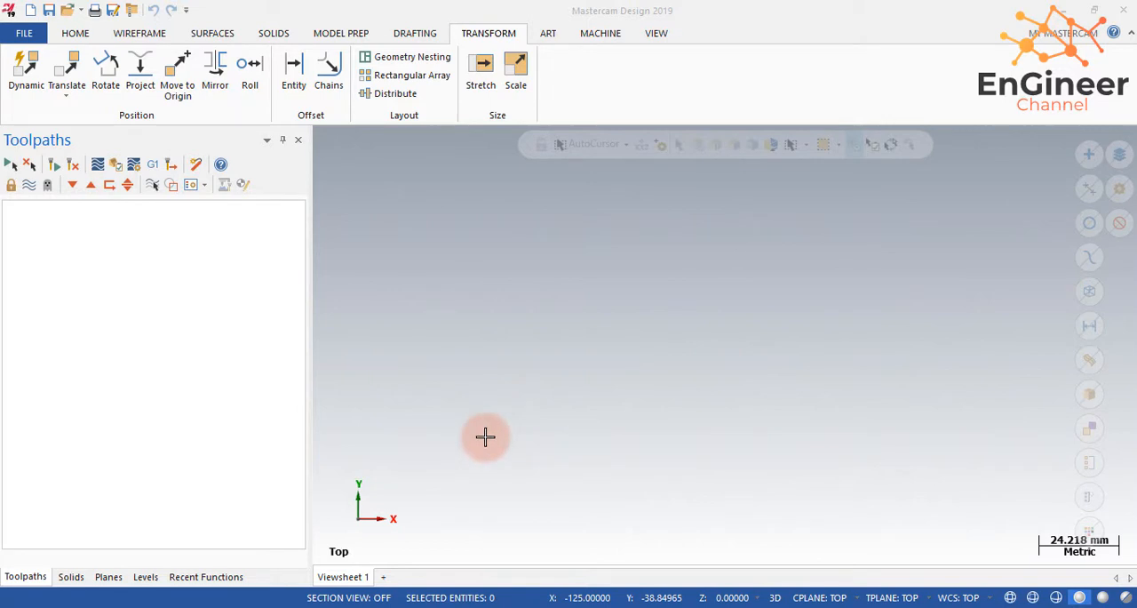
- Draw a rectangle about 83 mm wide and 52 mm high in the Top plane
click(484, 434)
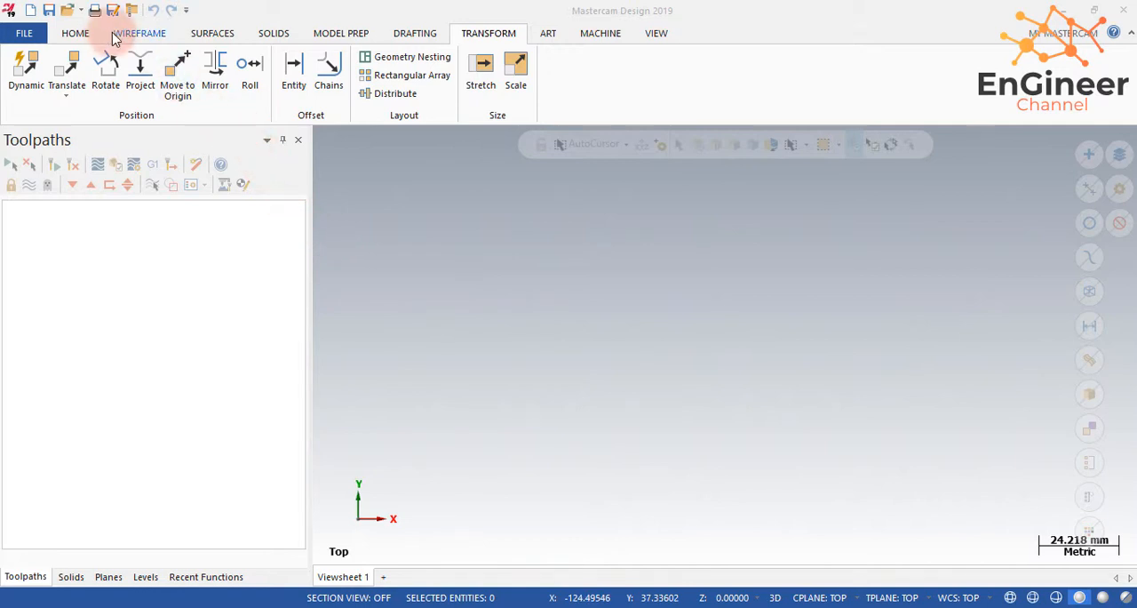
click(124, 34)
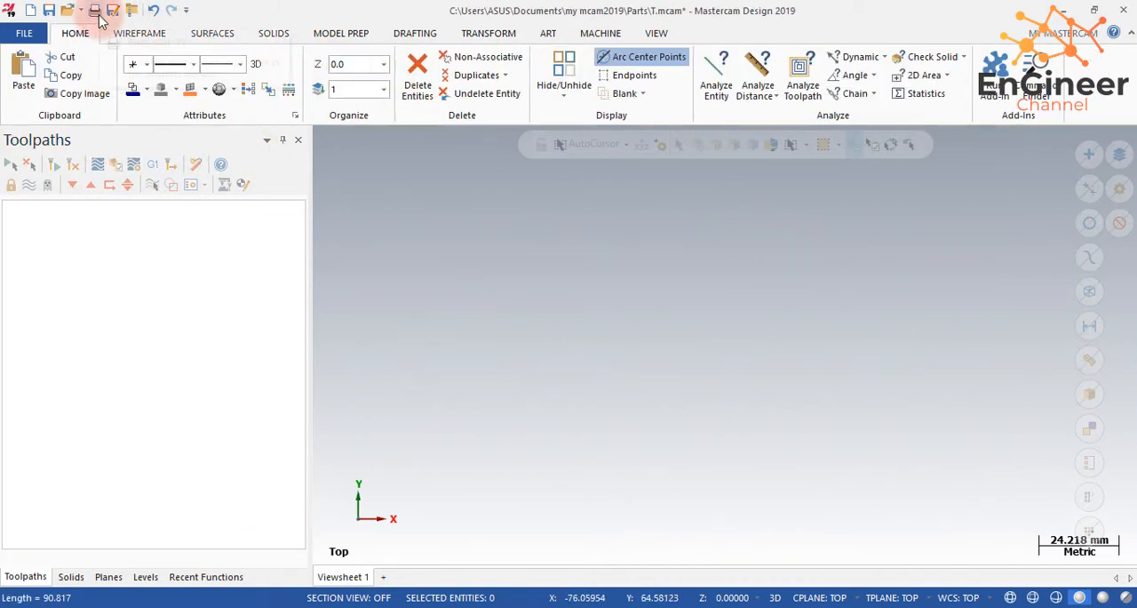
click(144, 33)
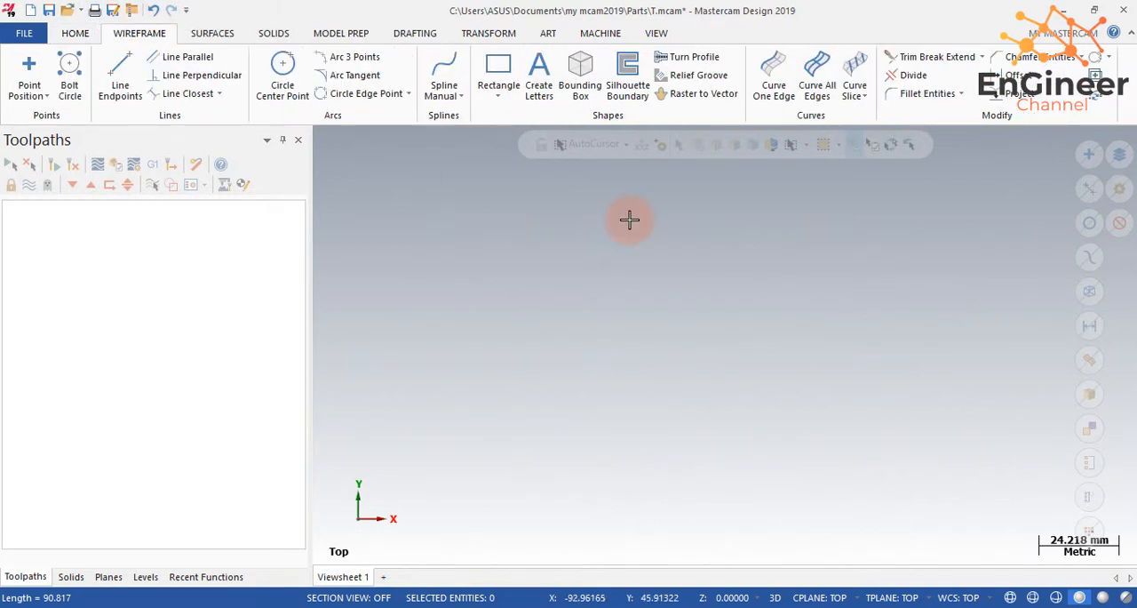
click(500, 64)
click(470, 244)
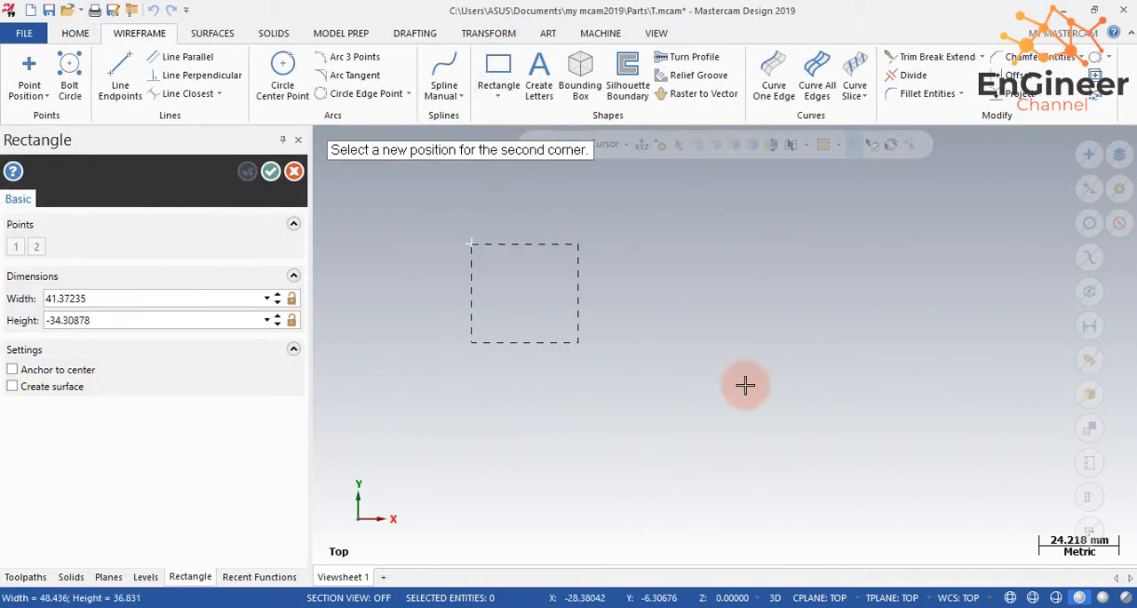
click(746, 415)
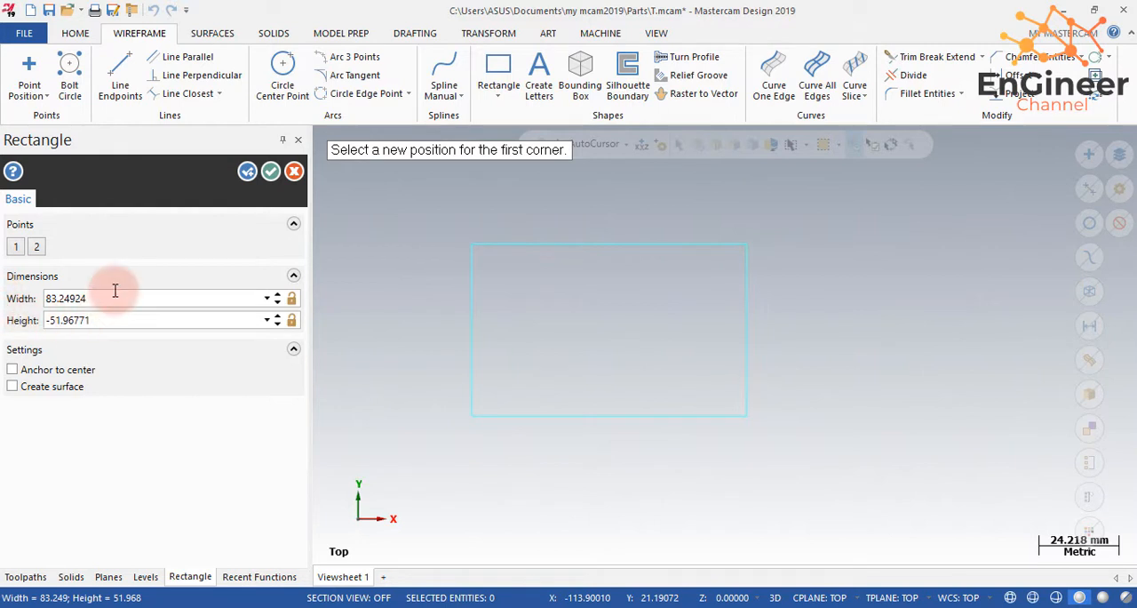
- Set the rectangle's width to 100 mm and its height to 150 mm, and accept it
text(100)
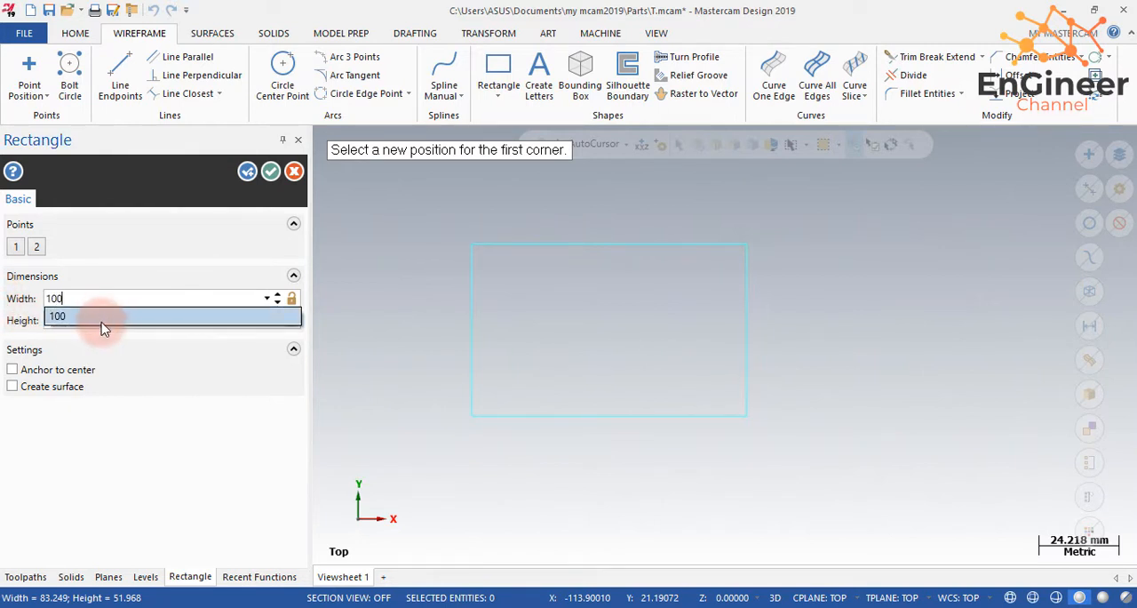
click(102, 325)
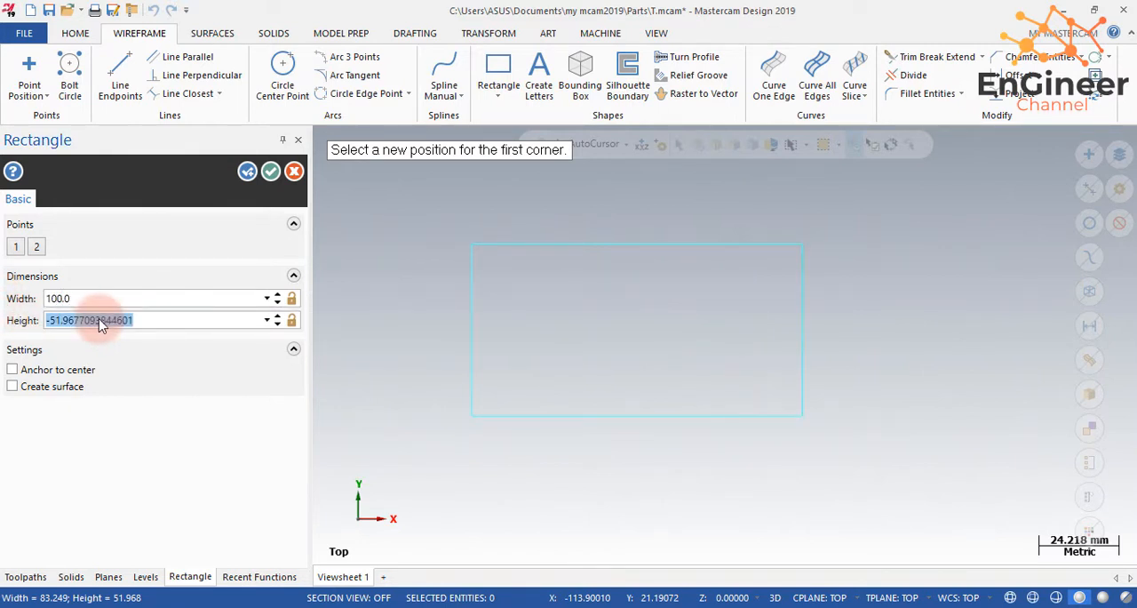
text(1)
click(73, 354)
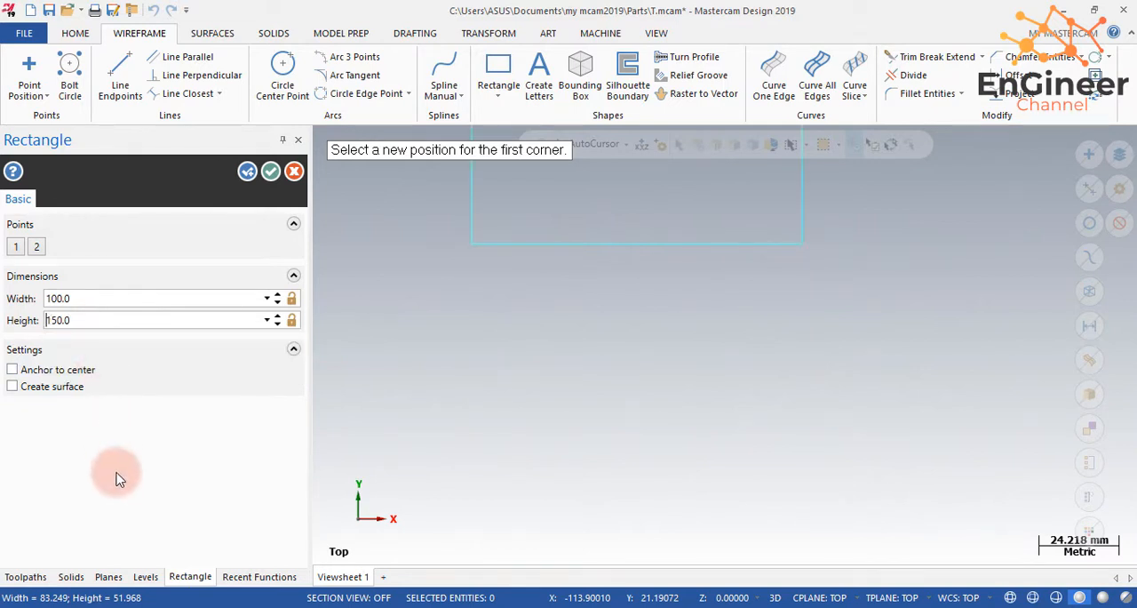
click(278, 175)
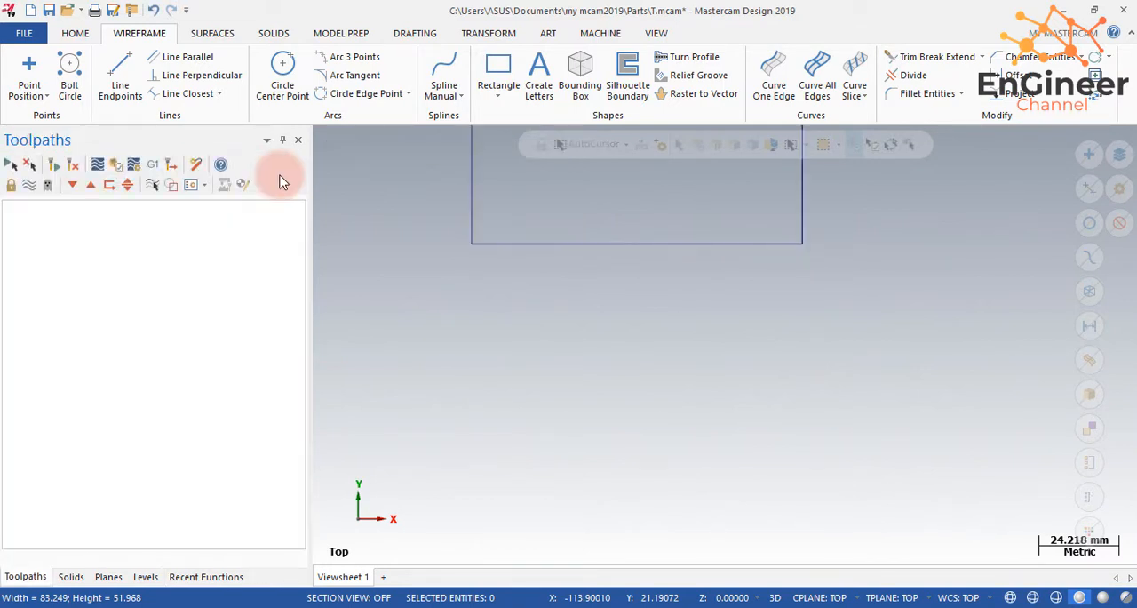
- Move the rectangle to the origin, using its lower-right corner as the base point
click(486, 33)
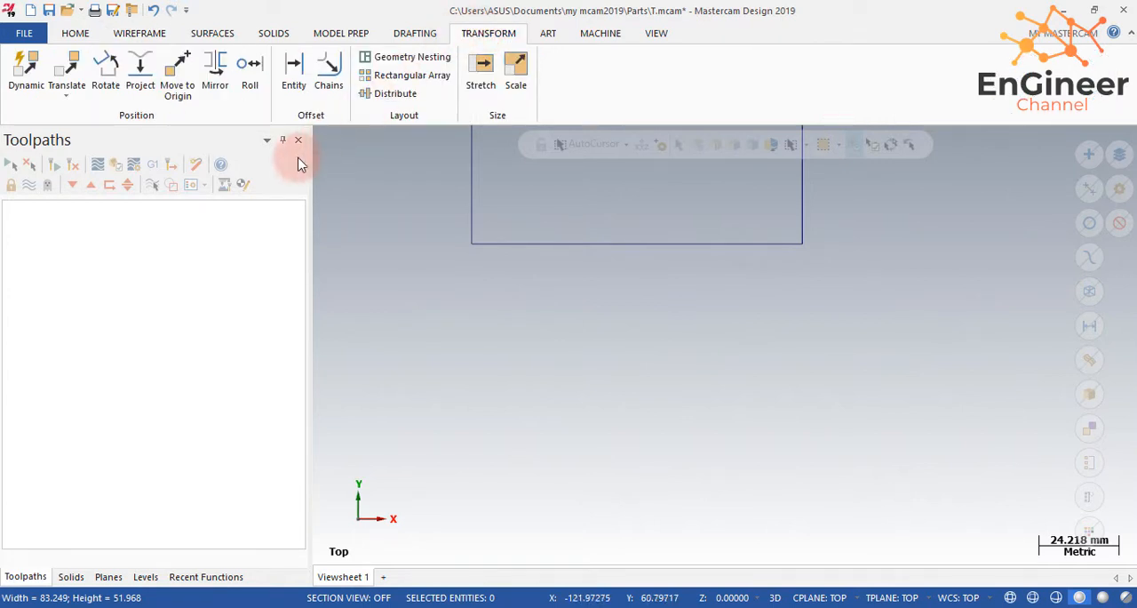
click(181, 68)
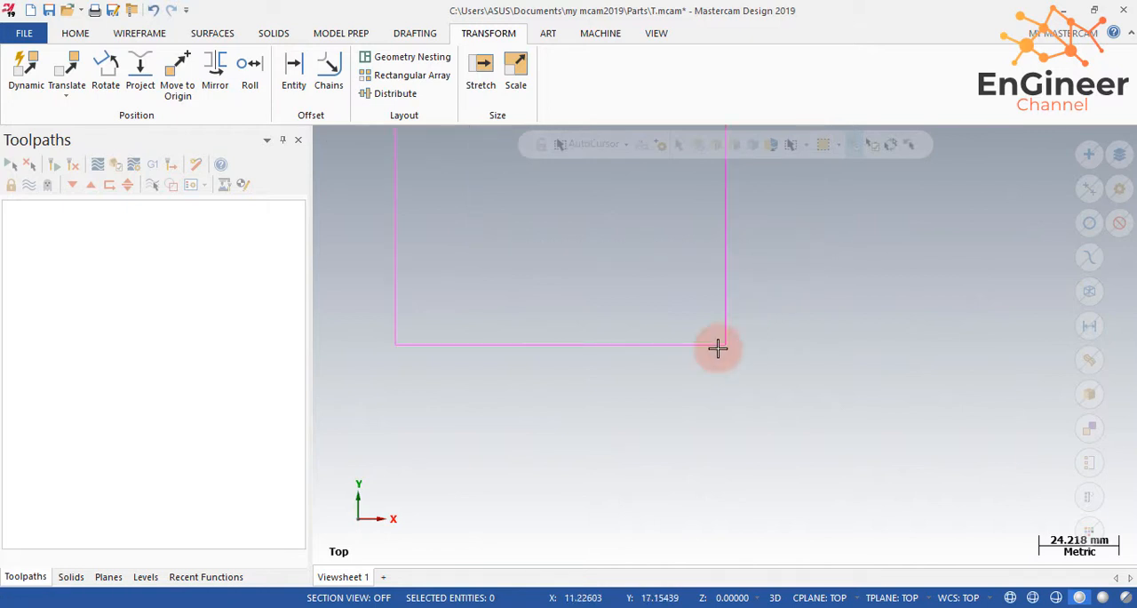
scroll(537, 360, down, 1)
scroll(681, 368, down, 3)
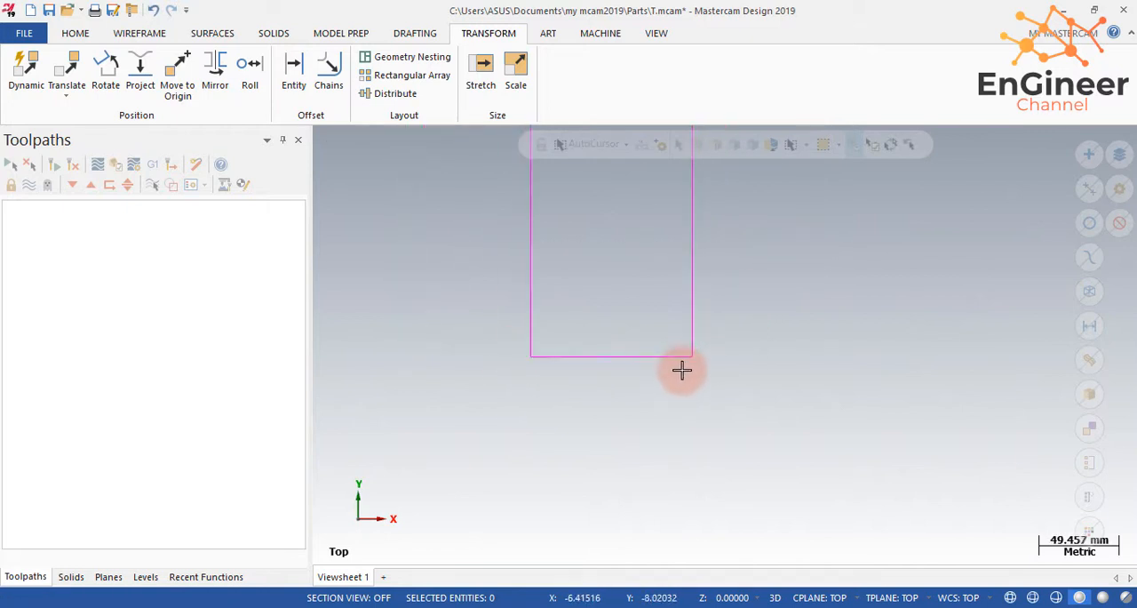
scroll(660, 236, up, 3)
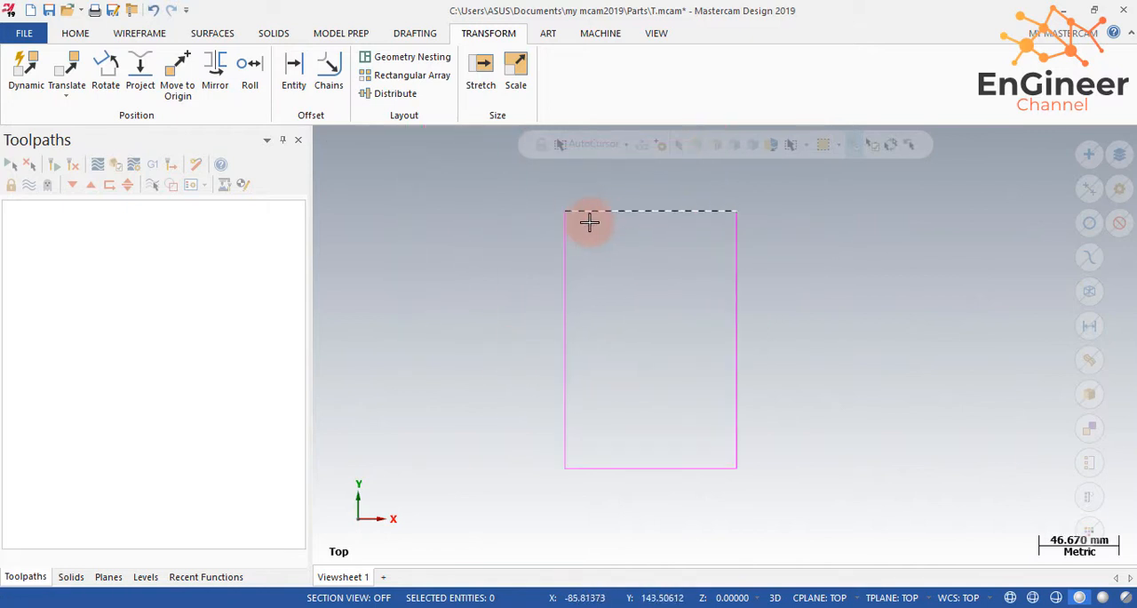
- Rotate the rectangle by -90 degrees about the origin with the Rotate transform
click(99, 69)
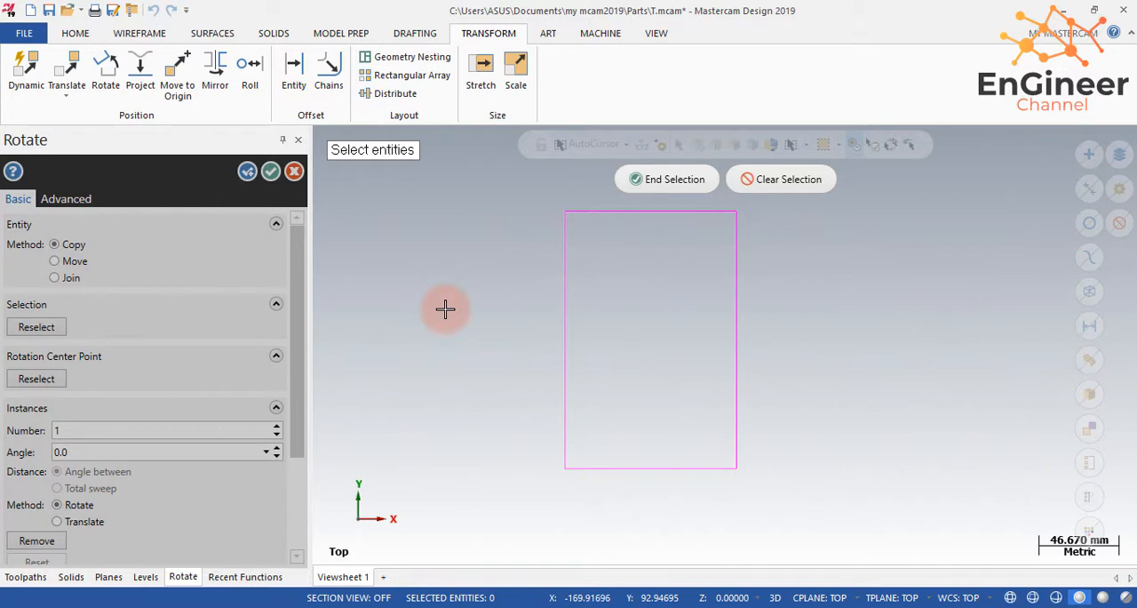
click(657, 179)
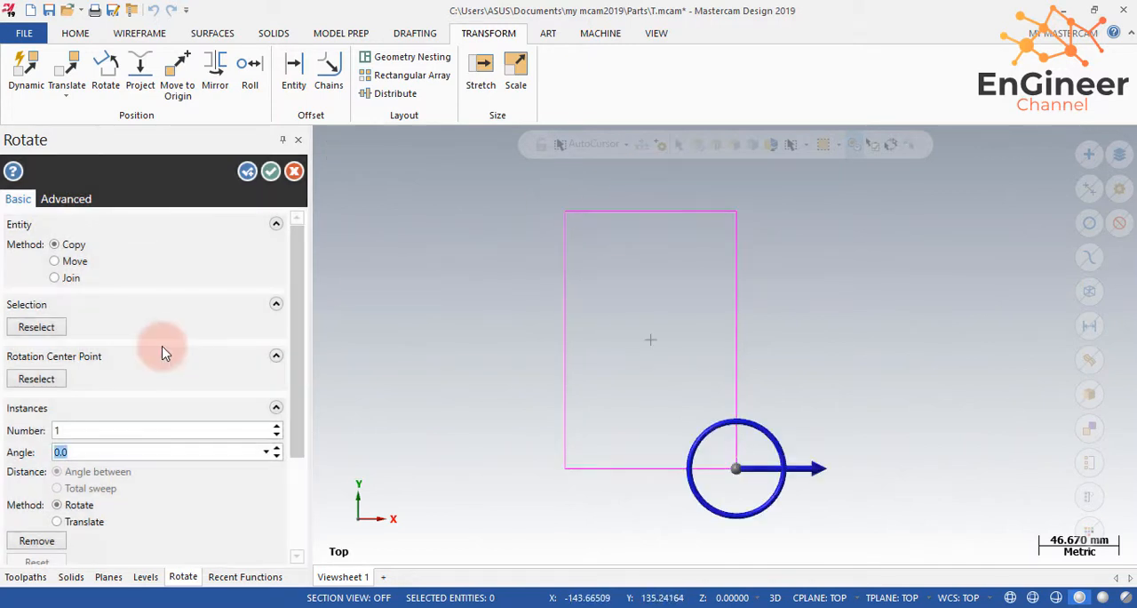
click(794, 467)
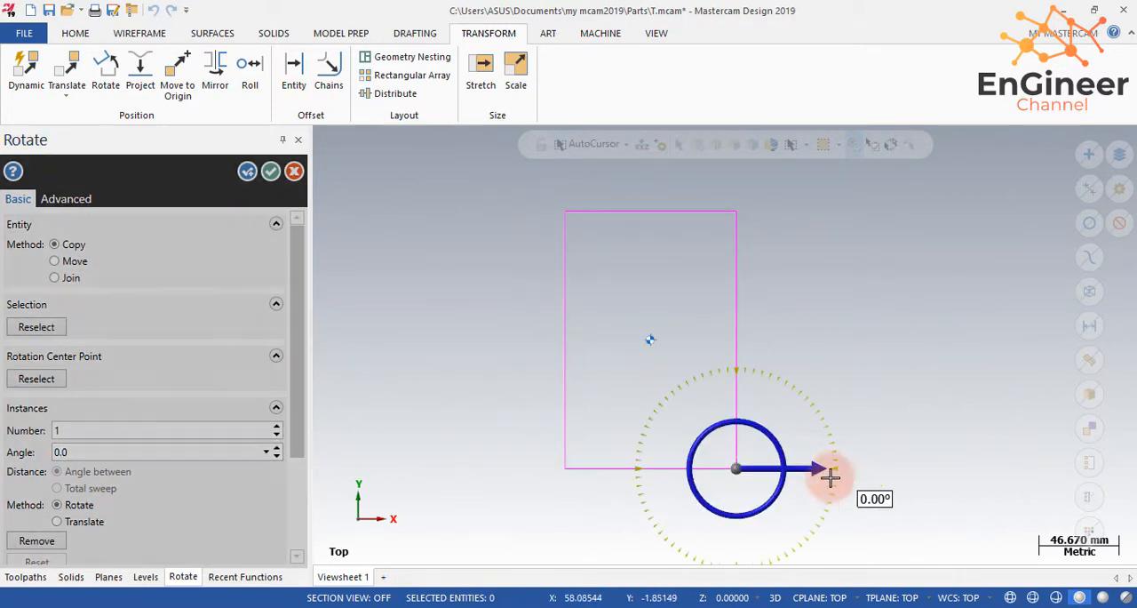
click(737, 538)
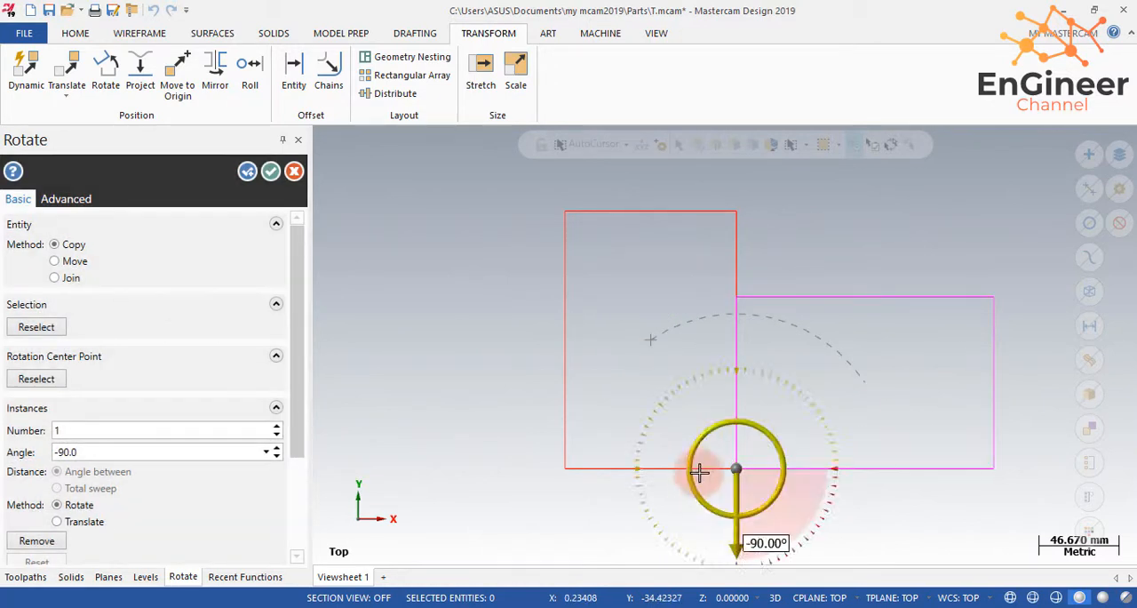
- Switch the rotation to Move, pick the original rectangle's upper-right corner as the rotation center, and accept it
click(64, 263)
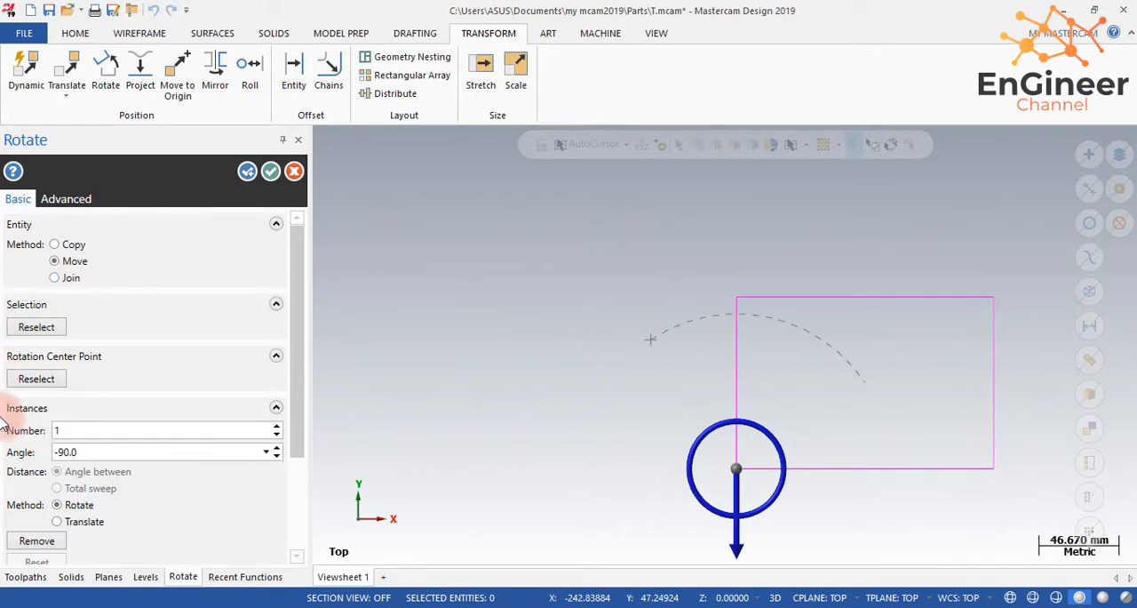
click(36, 379)
click(736, 213)
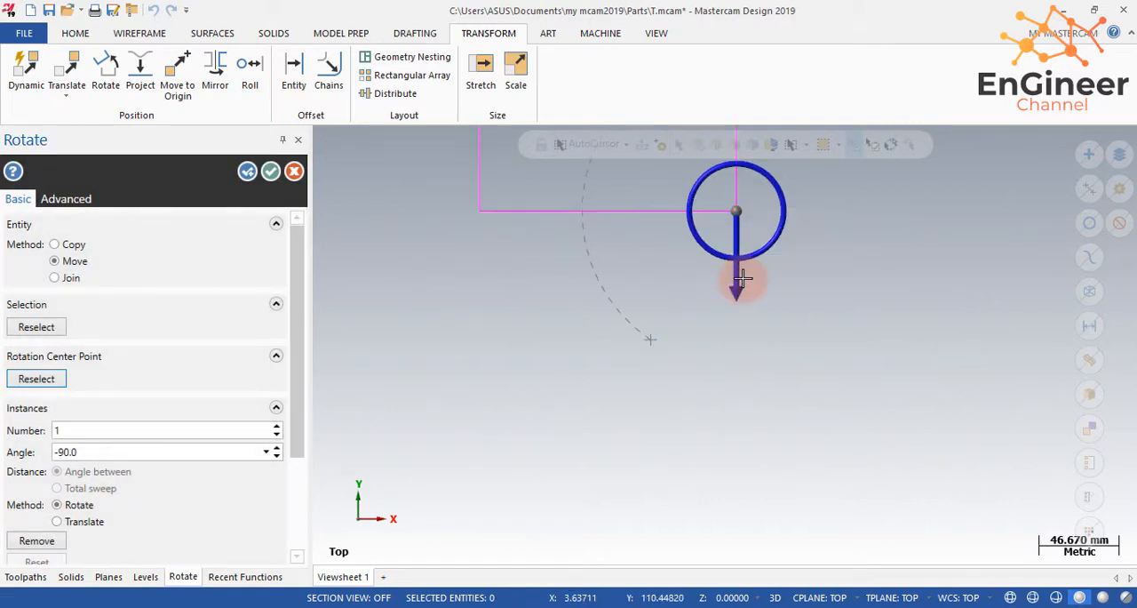
scroll(742, 281, down, 3)
scroll(741, 281, down, 2)
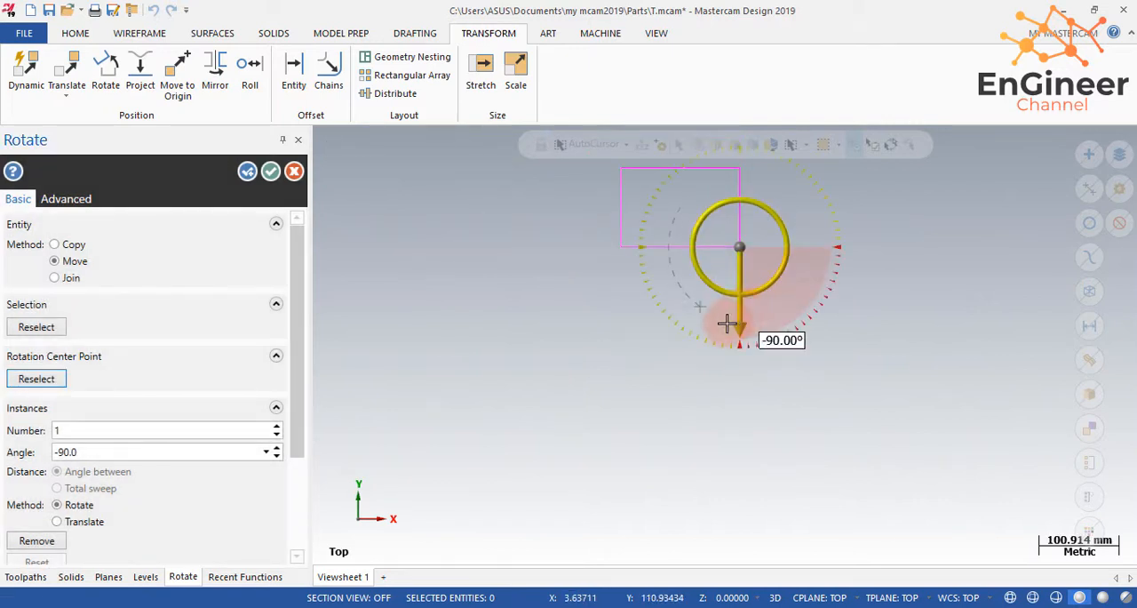
click(293, 172)
- Select the whole rotated rectangle and move it to the origin by its lower-right corner
scroll(675, 212, down, 1)
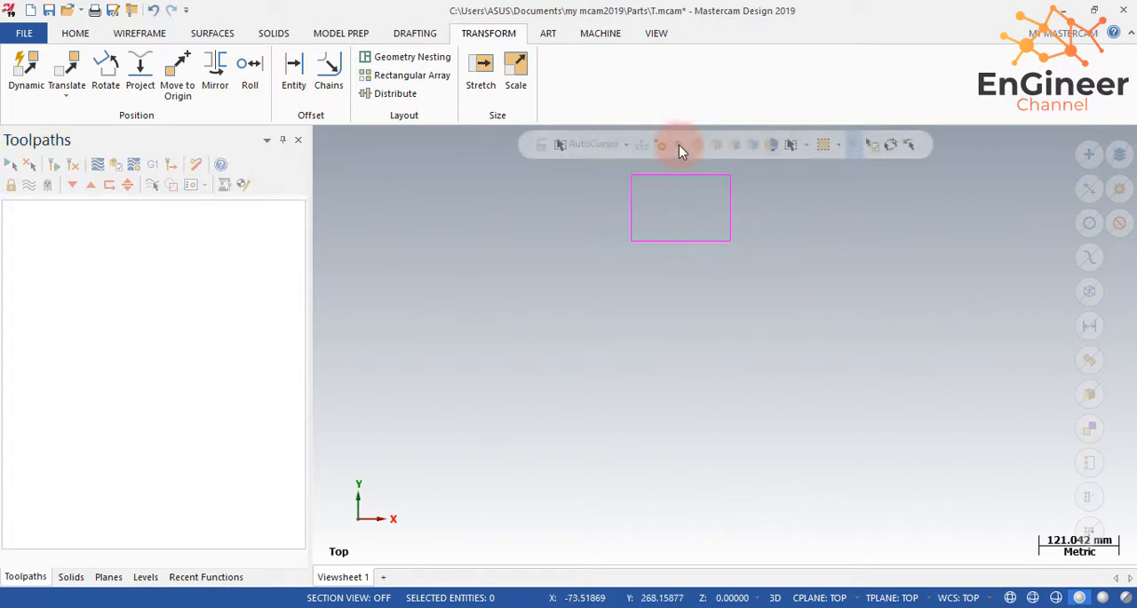
scroll(671, 160, up, 1)
scroll(671, 161, up, 6)
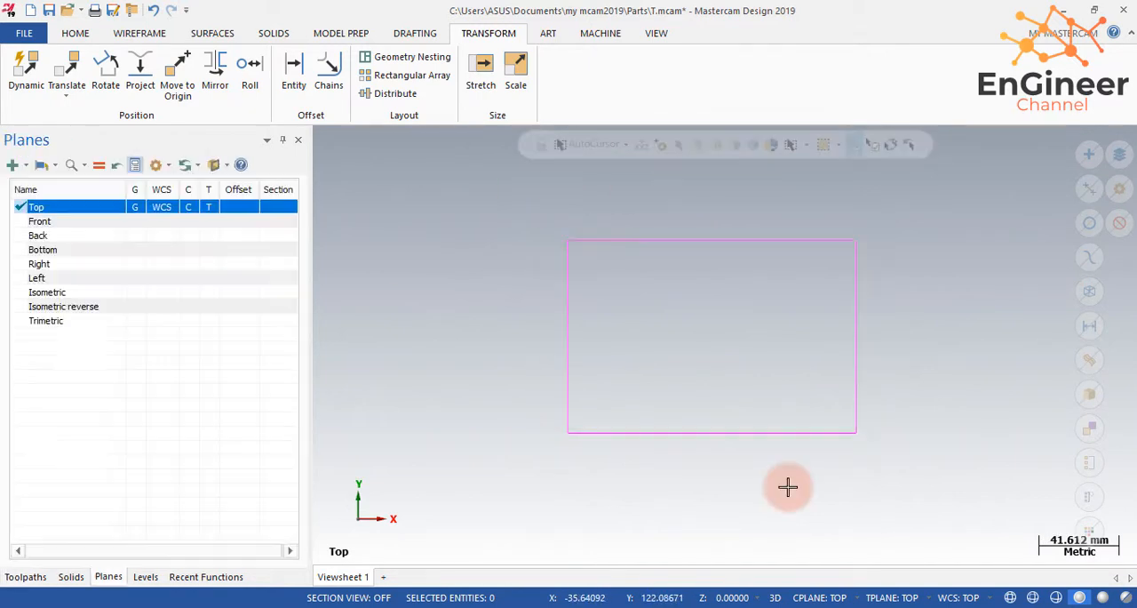
middle_drag(787, 485, 901, 426)
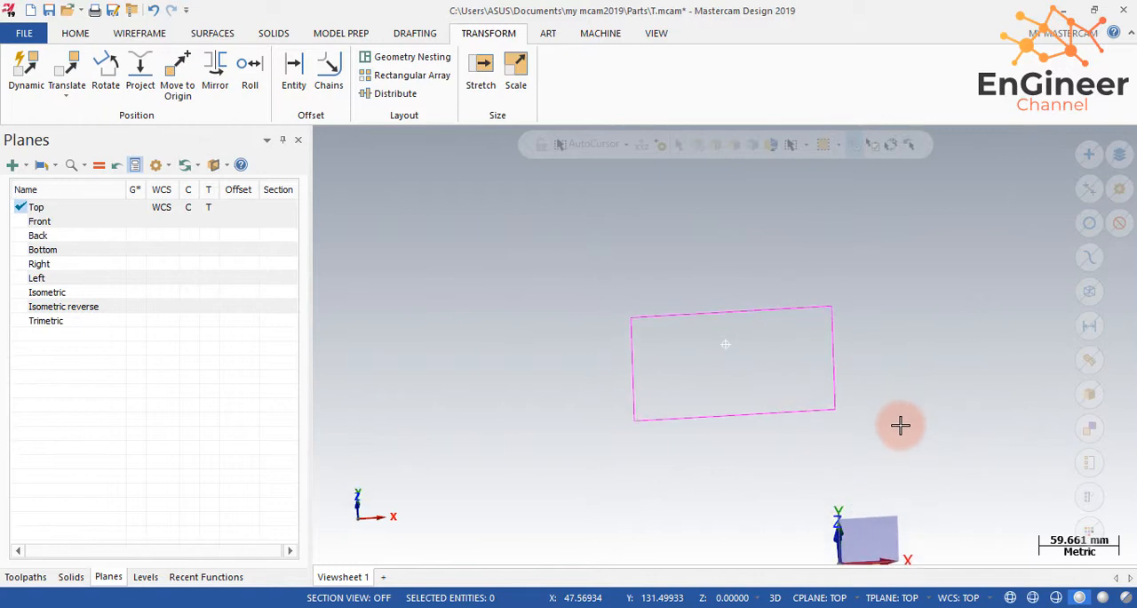
drag(856, 450, 560, 288)
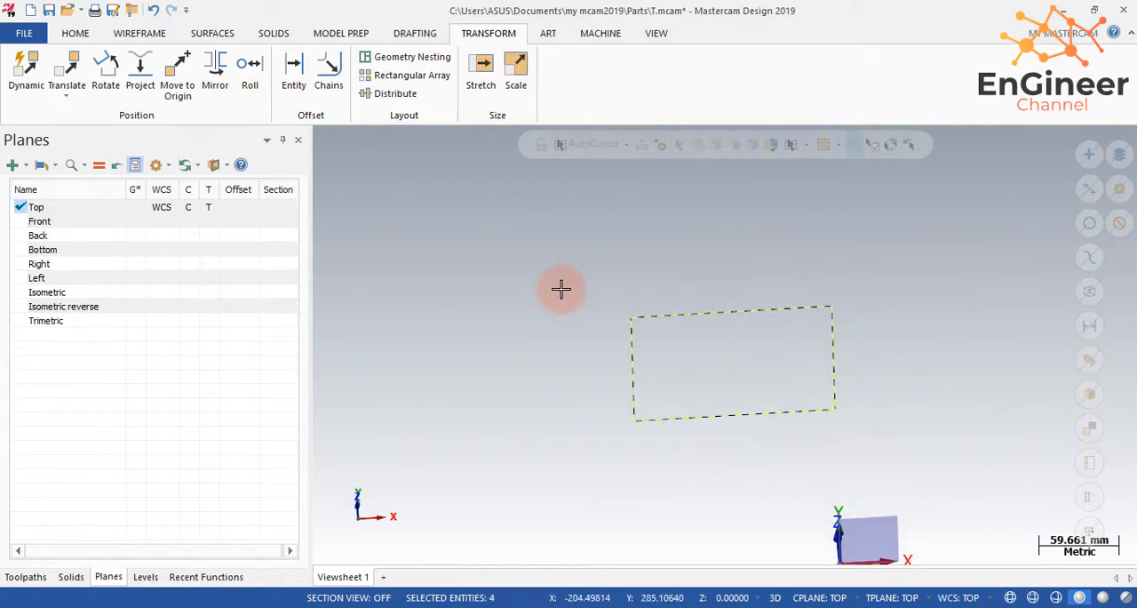
click(175, 79)
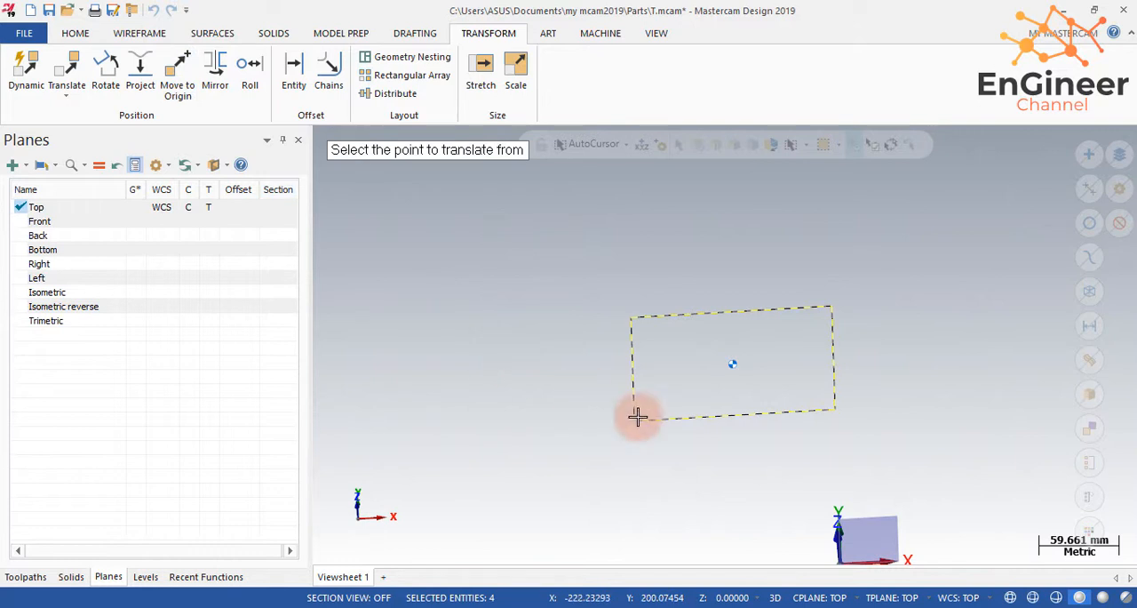
click(835, 412)
scroll(796, 427, down, 3)
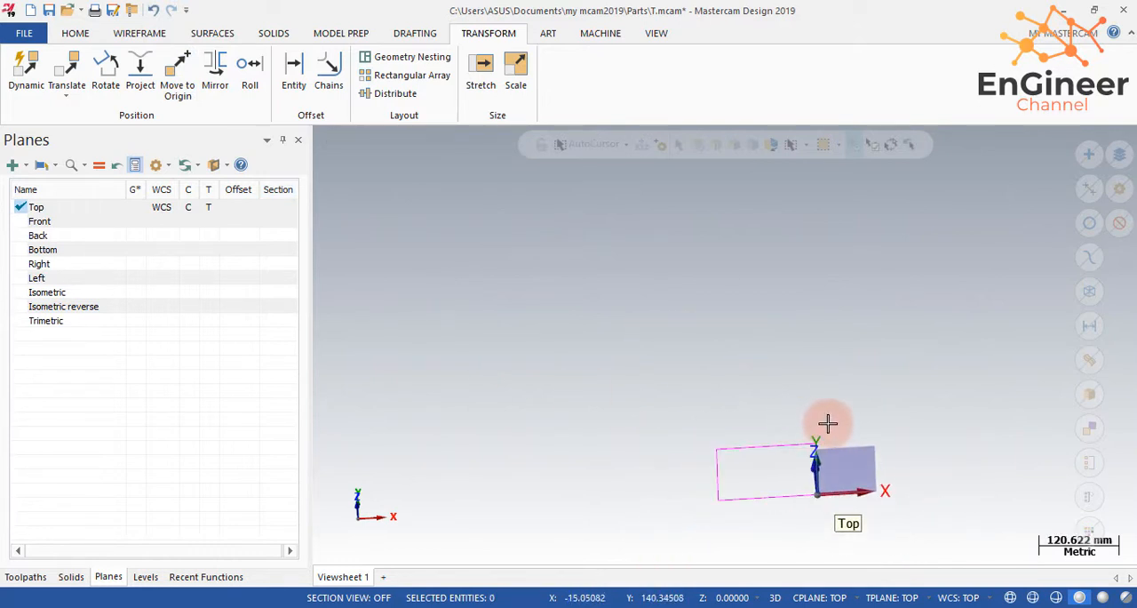
- Extrude the closed rectangle chain into a new solid body with a distance of 30 mm
middle_drag(827, 423, 803, 523)
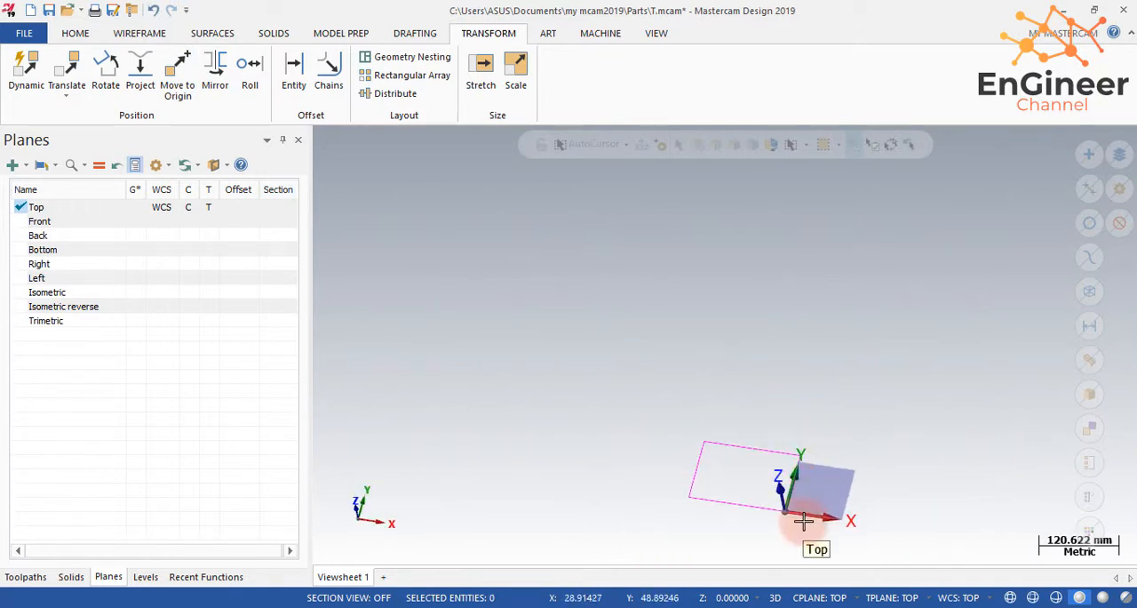
scroll(803, 522, up, 5)
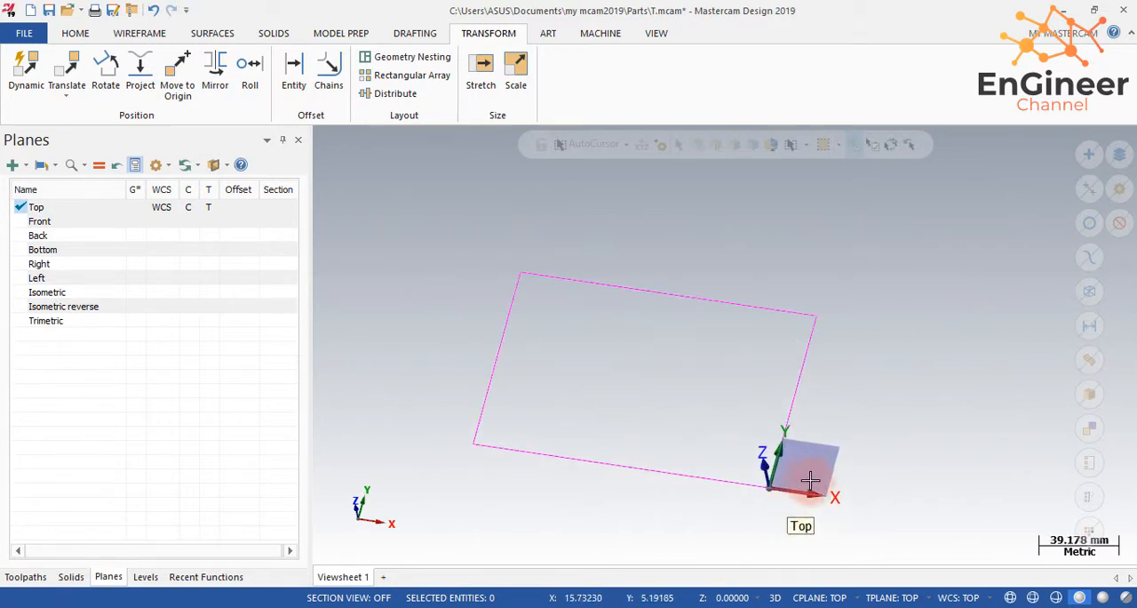
middle_drag(809, 481, 912, 495)
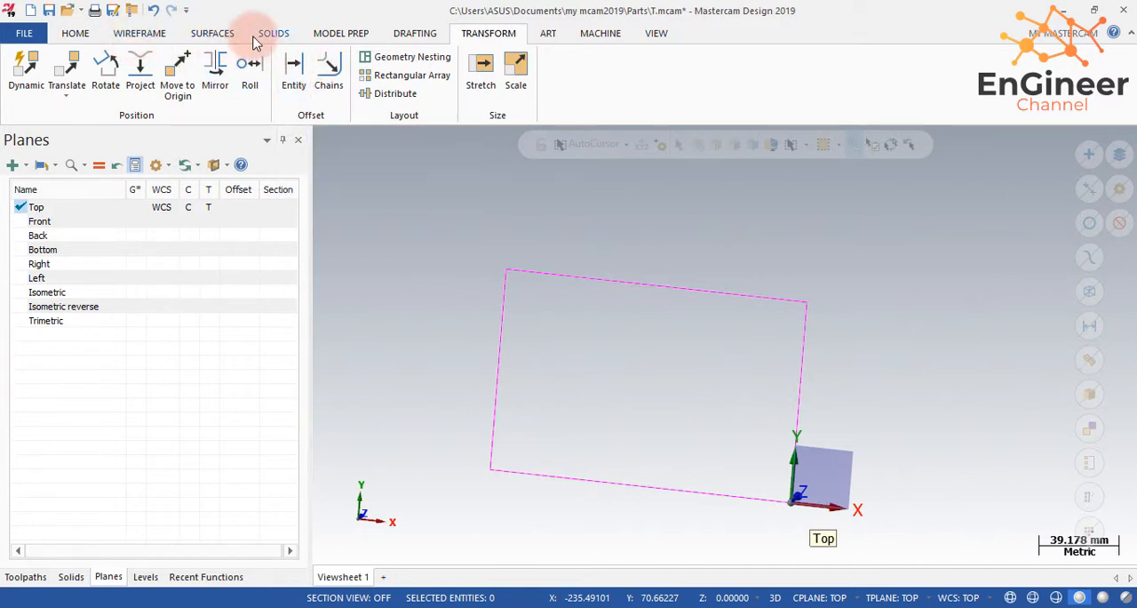
click(283, 34)
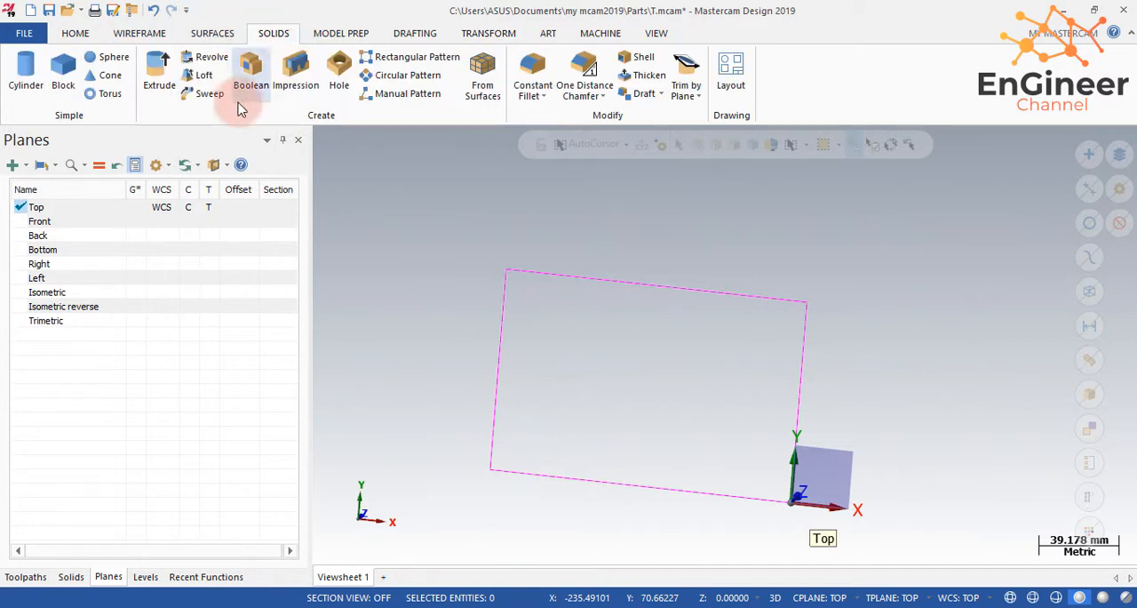
click(160, 75)
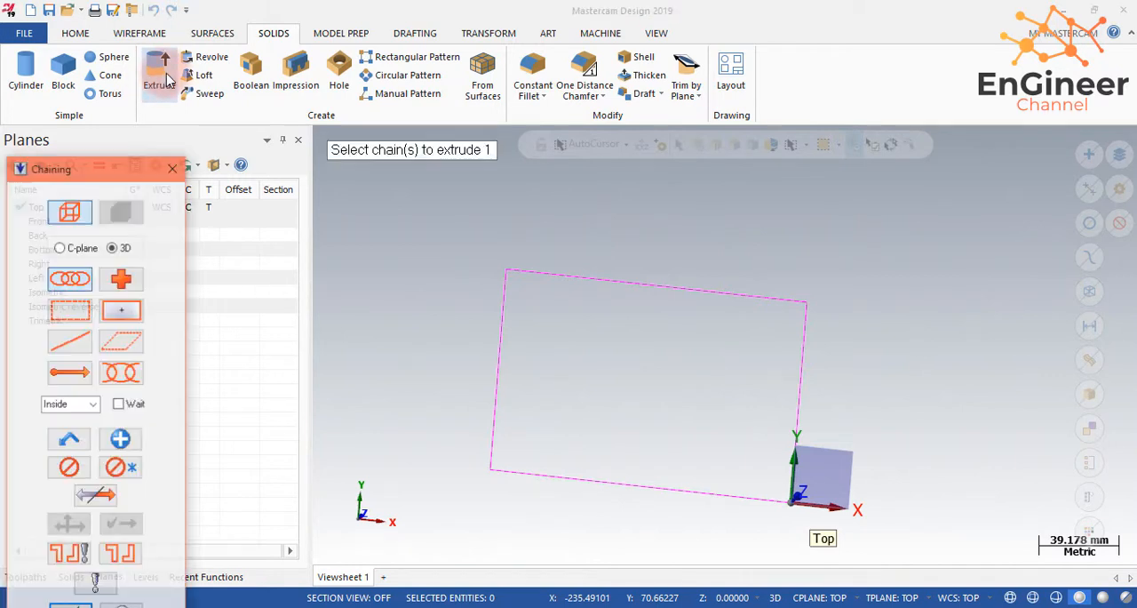
click(492, 355)
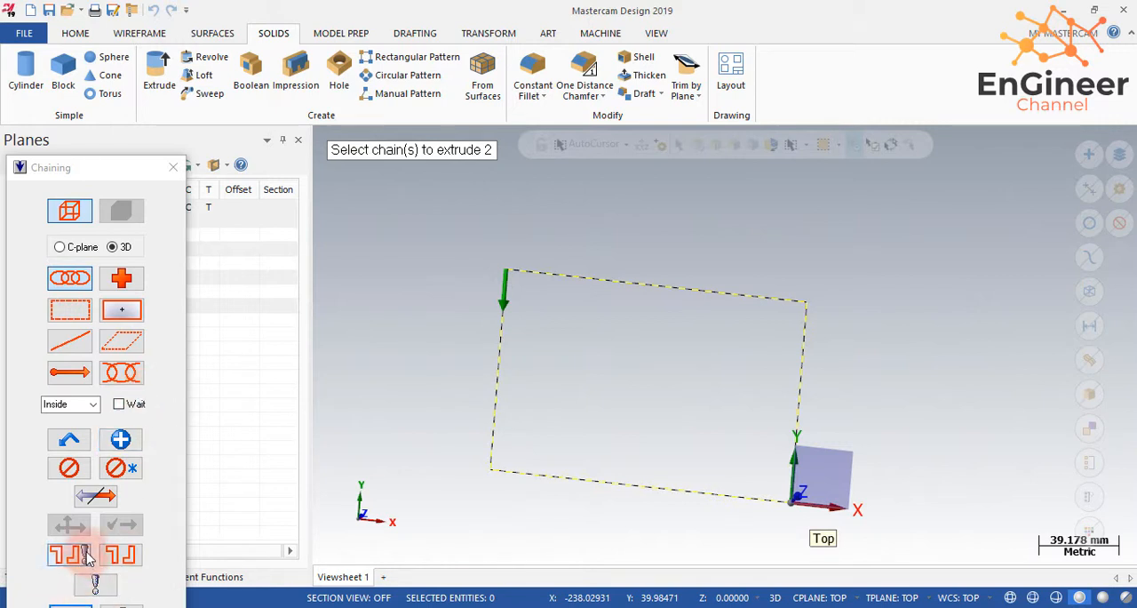
click(78, 605)
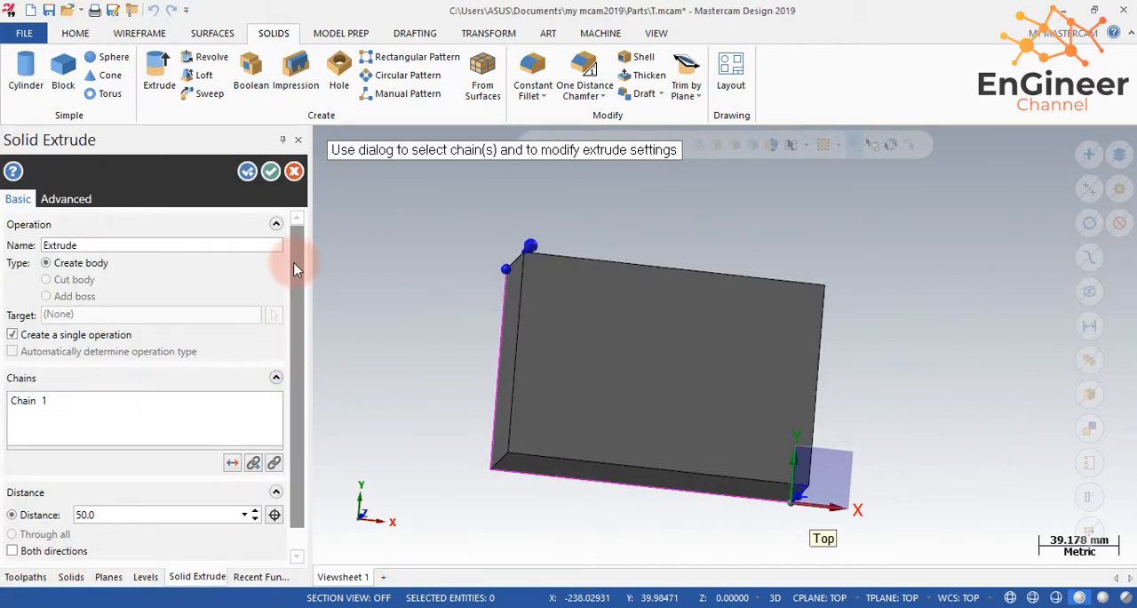
scroll(295, 268, down, 1)
click(139, 487)
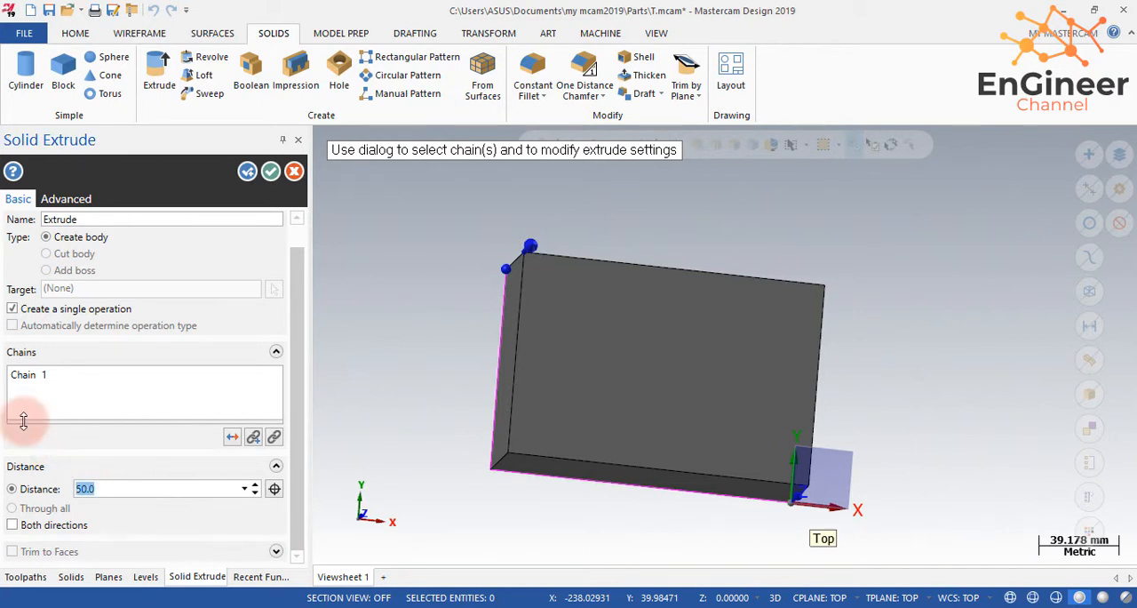
text(30)
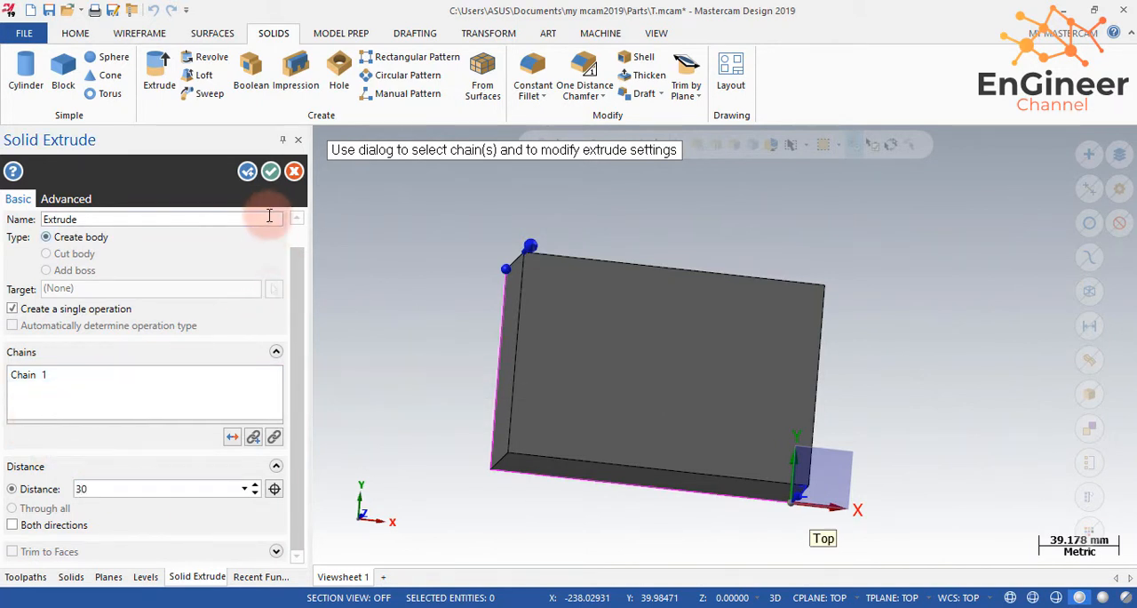
click(270, 170)
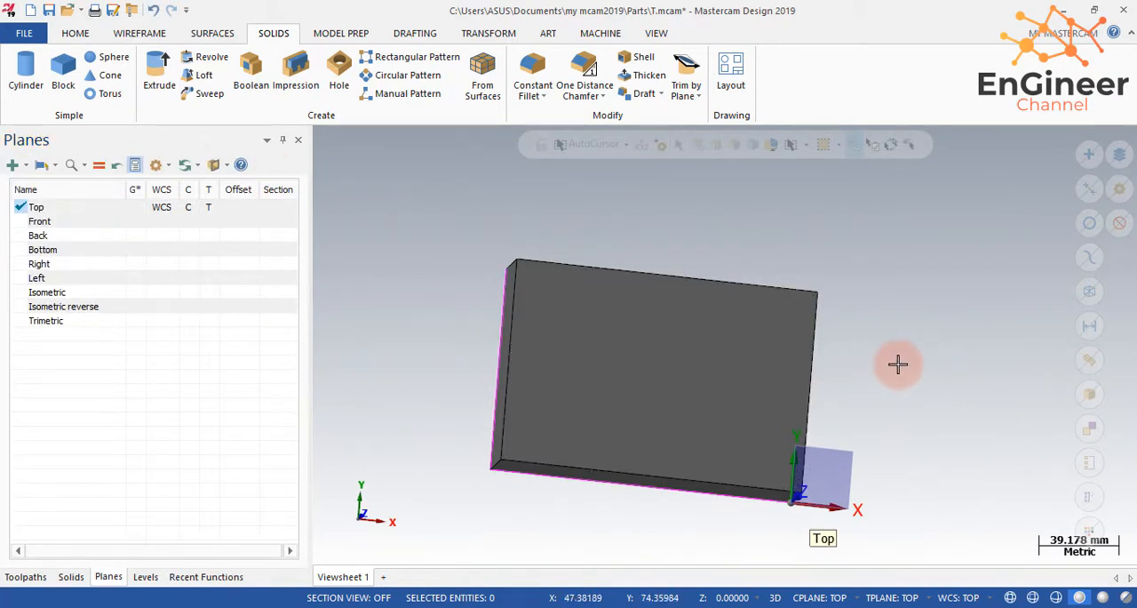
- Create a new plane from the block's large upper solid face, accepting the first proposed orientation
middle_drag(893, 361, 685, 441)
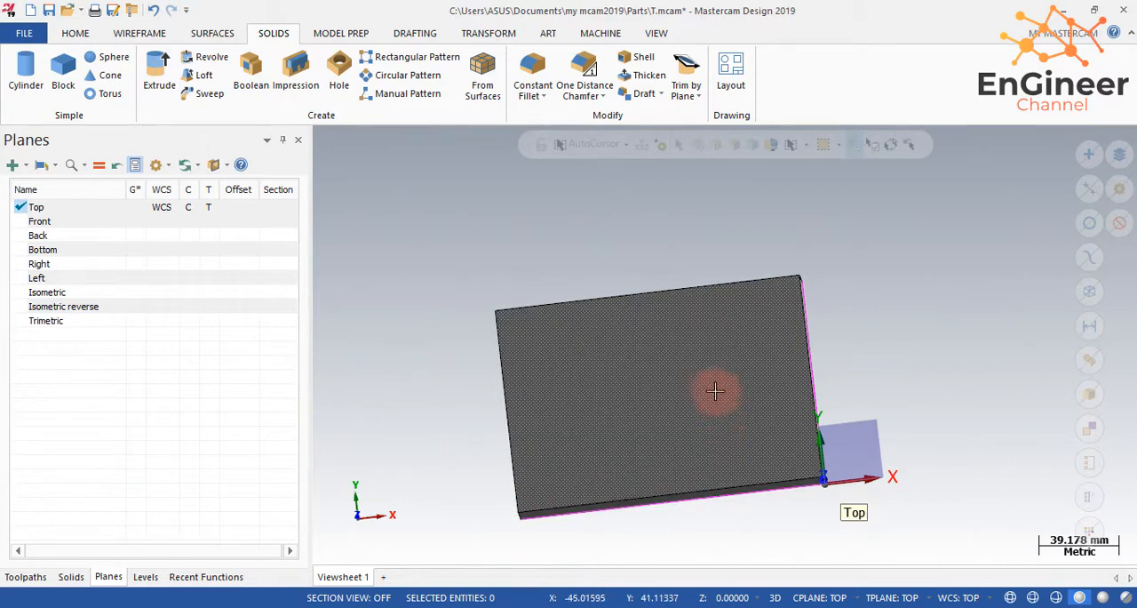
click(672, 368)
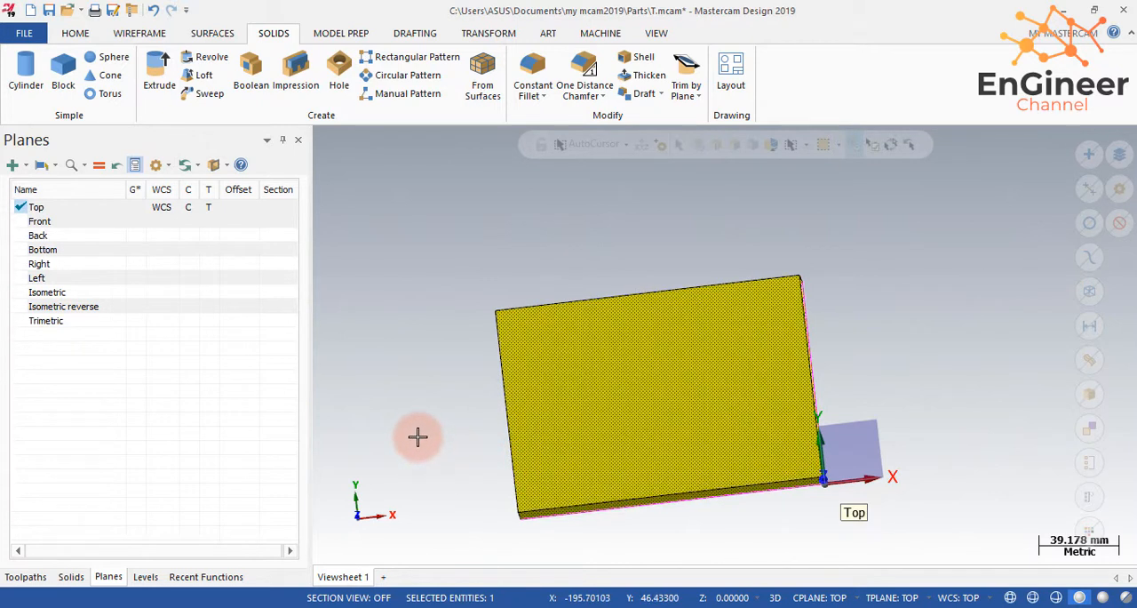
click(682, 401)
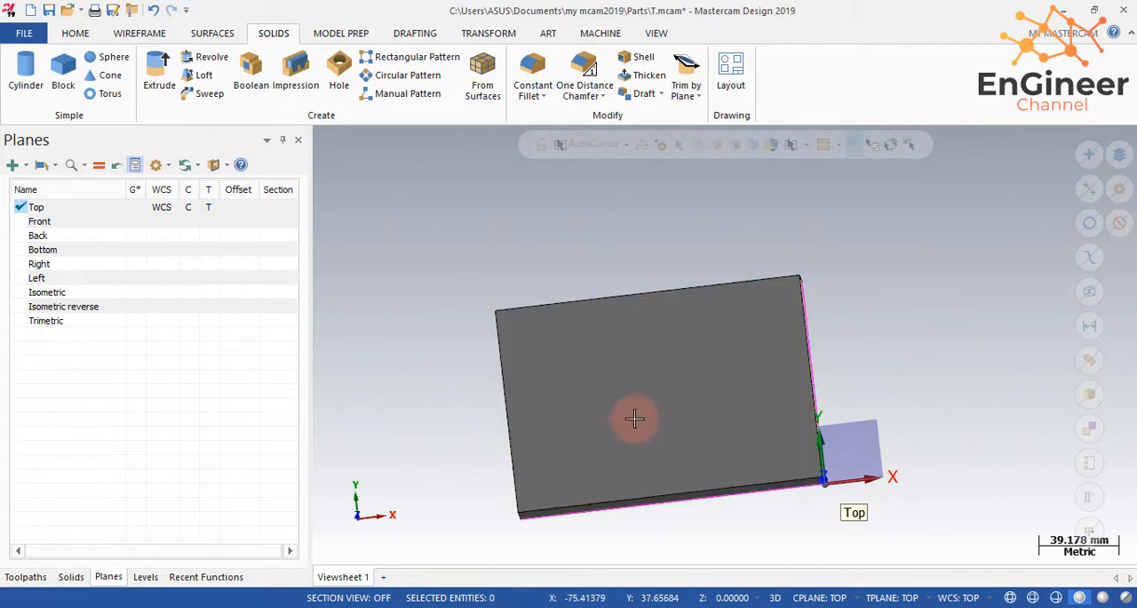
click(30, 165)
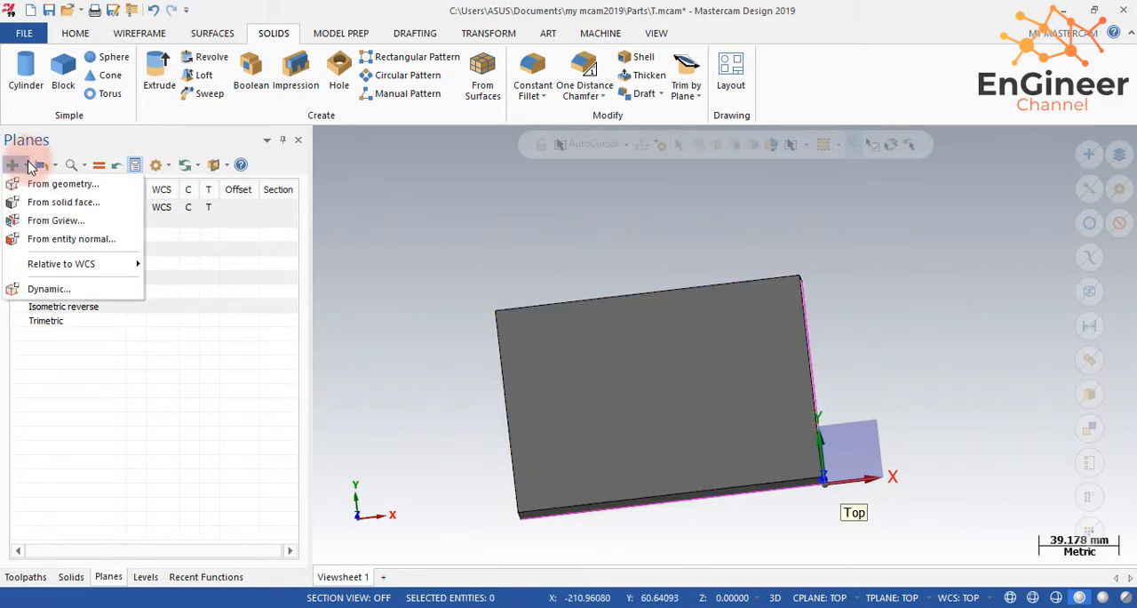
click(62, 202)
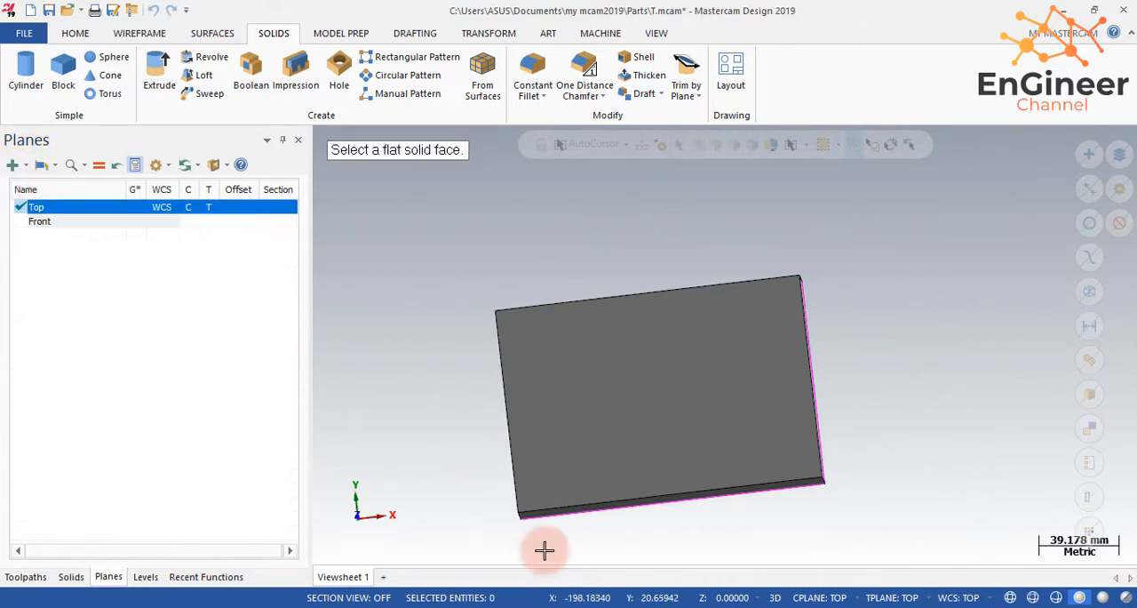
click(626, 434)
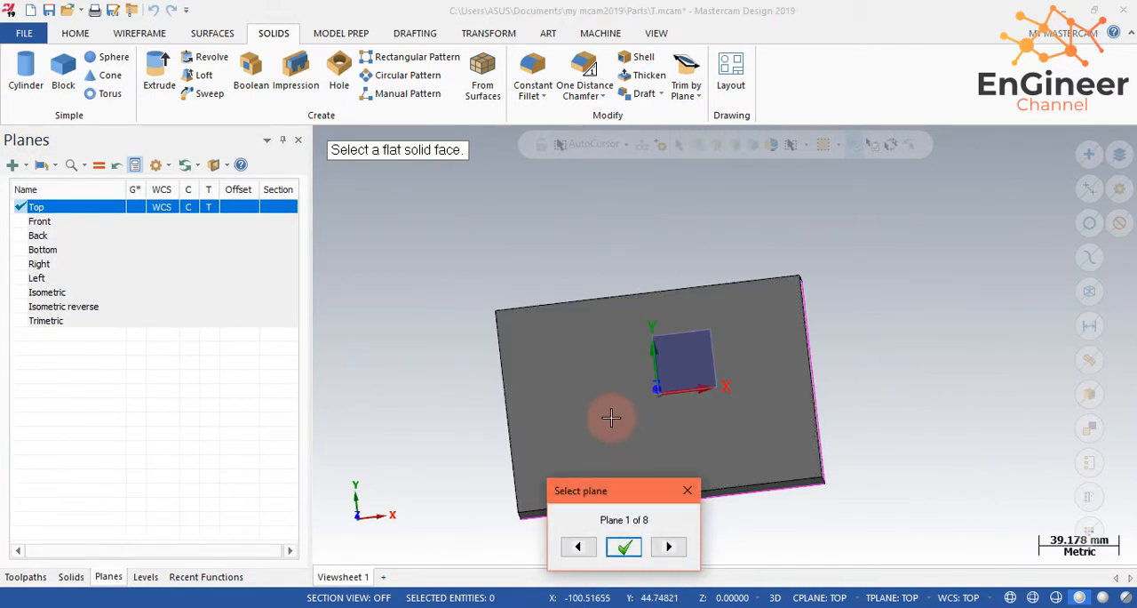
click(625, 548)
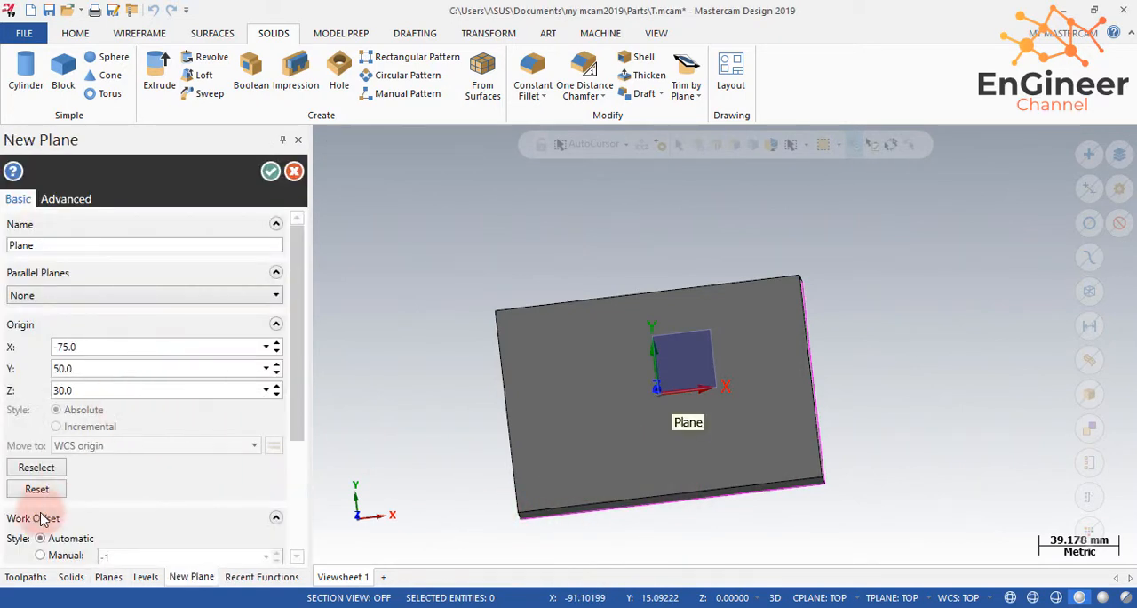
- Set the new plane's origin to X 0 and Y 0 and accept the plane
text(0)
click(92, 367)
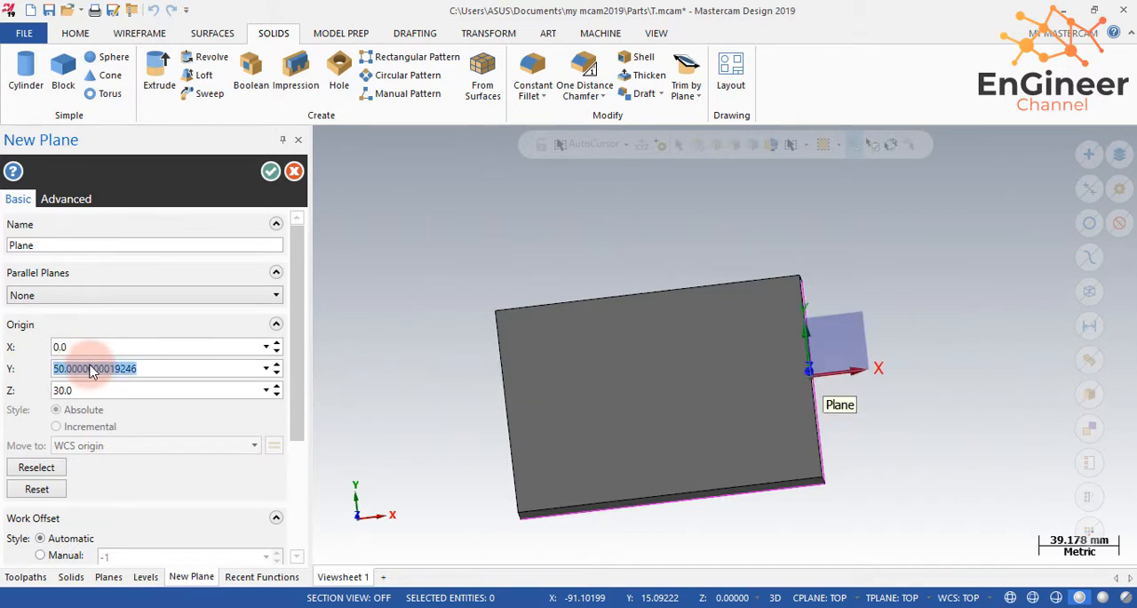
text(0)
click(90, 346)
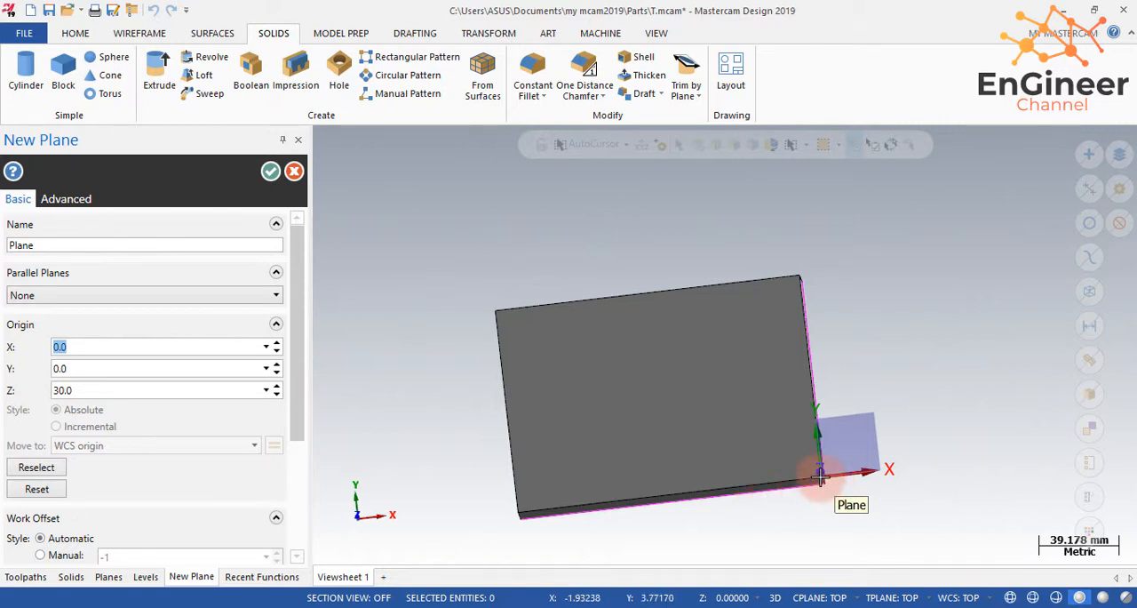
click(271, 172)
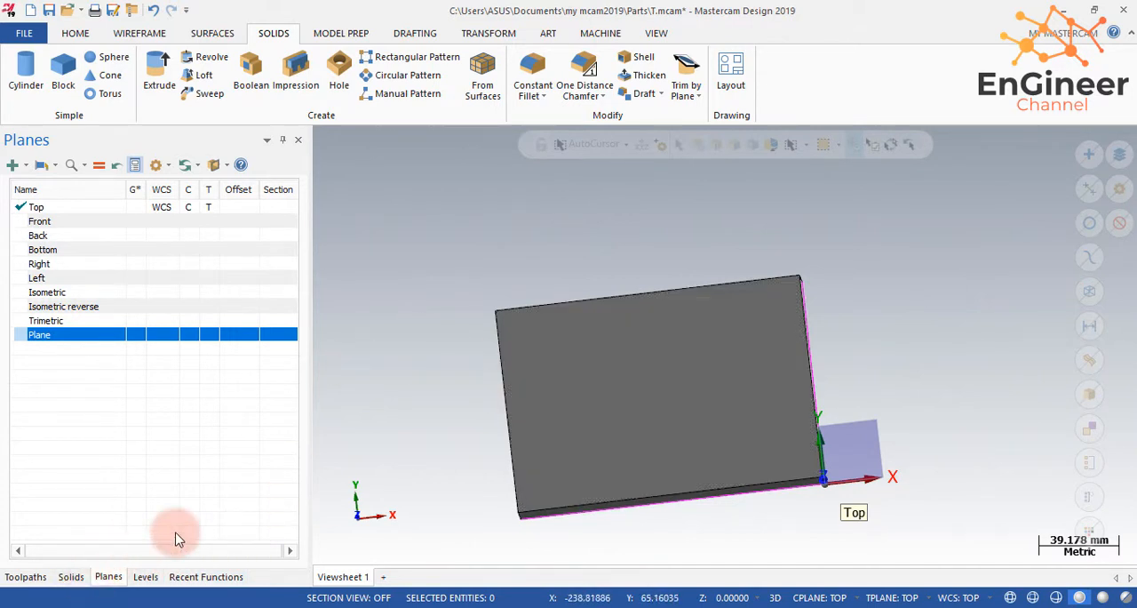
- Select the four rectangle lines around the block's base and move them to level 2 instead of the active level
click(148, 578)
middle_drag(688, 532, 627, 411)
click(639, 404)
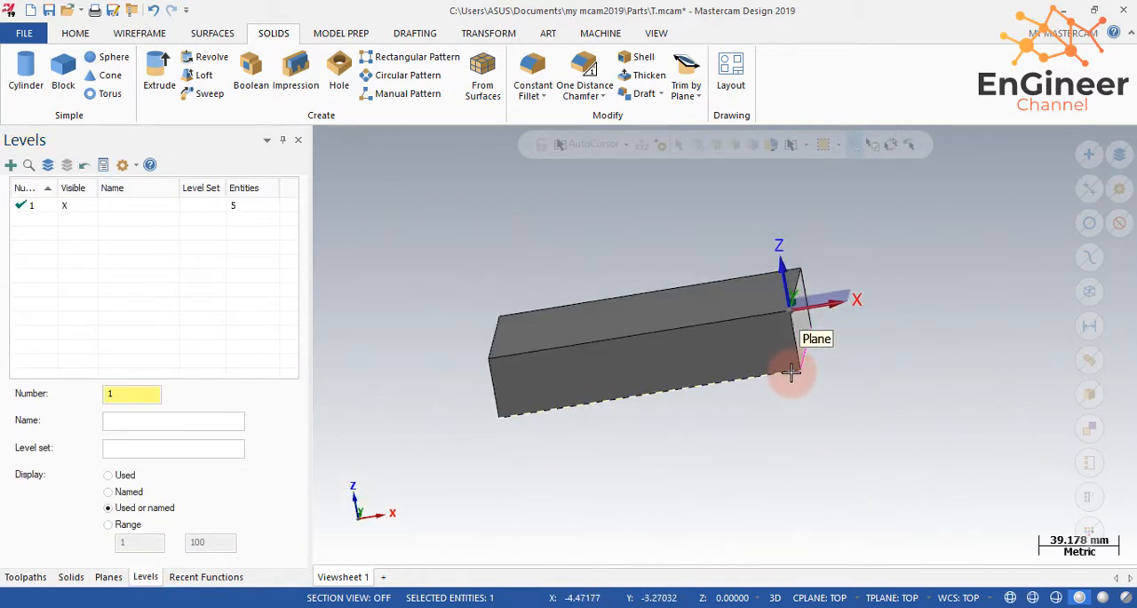
middle_drag(773, 434, 749, 431)
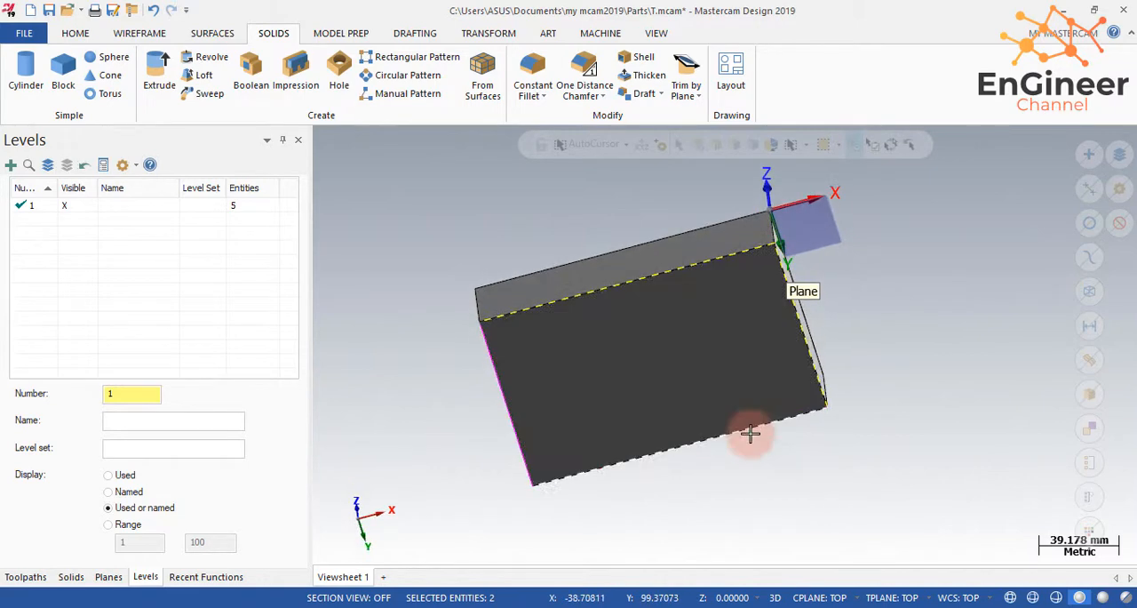
click(518, 413)
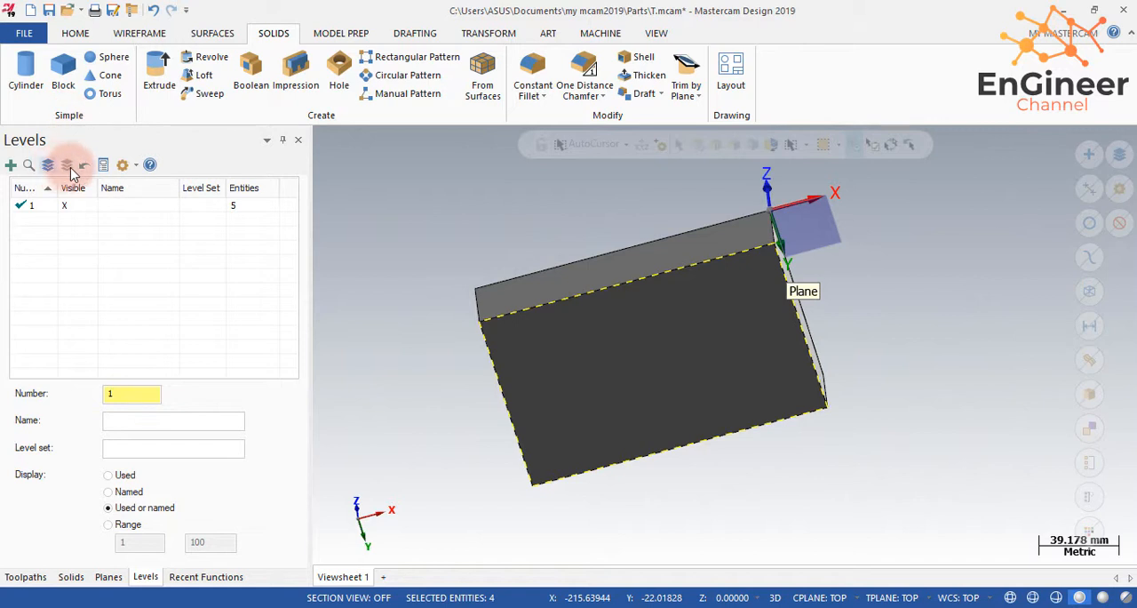
click(77, 33)
click(325, 94)
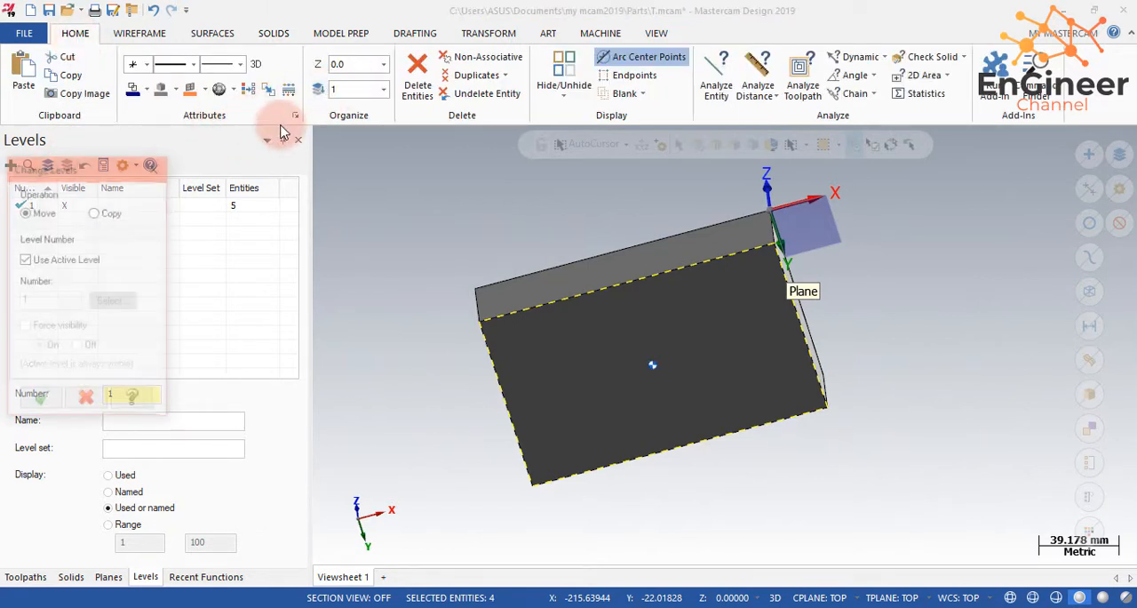
click(25, 259)
double_click(43, 299)
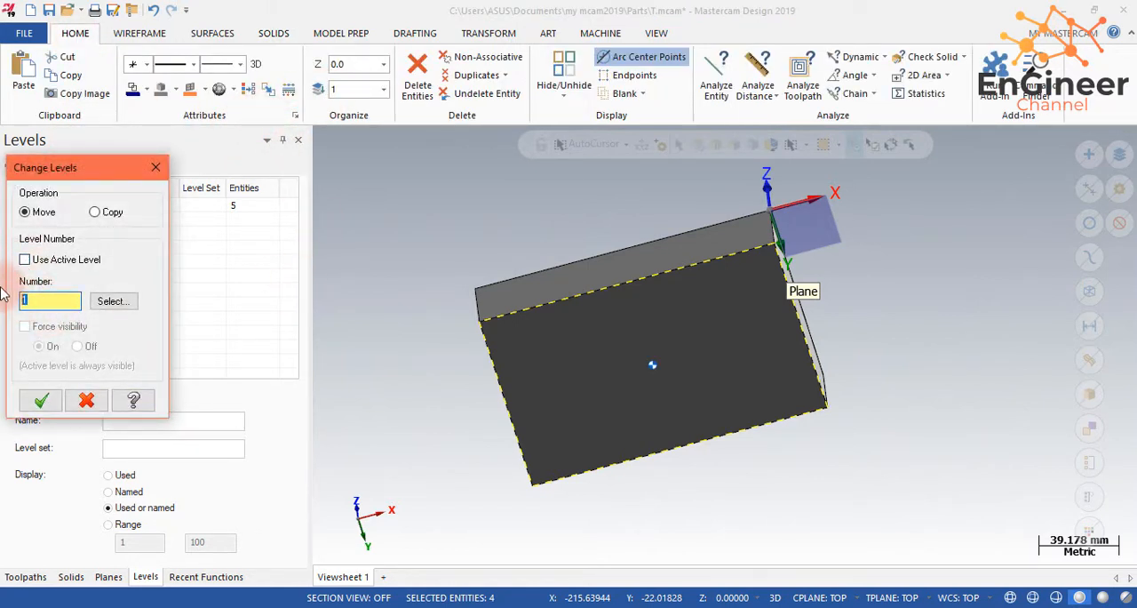
text(2)
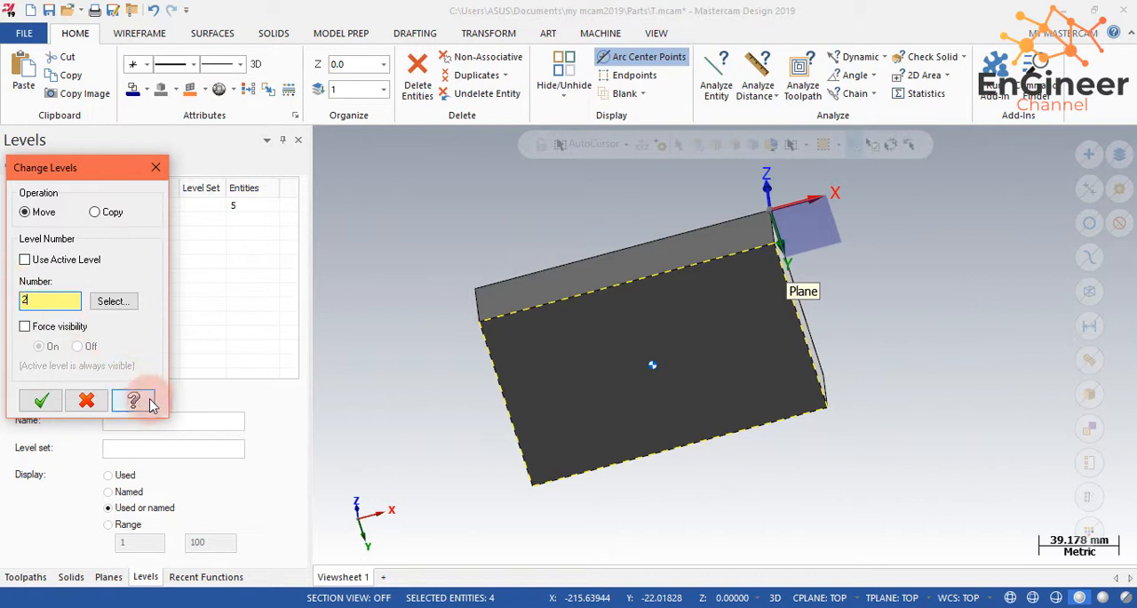
click(41, 400)
- Make level 1 the active level and hide level 2
click(22, 220)
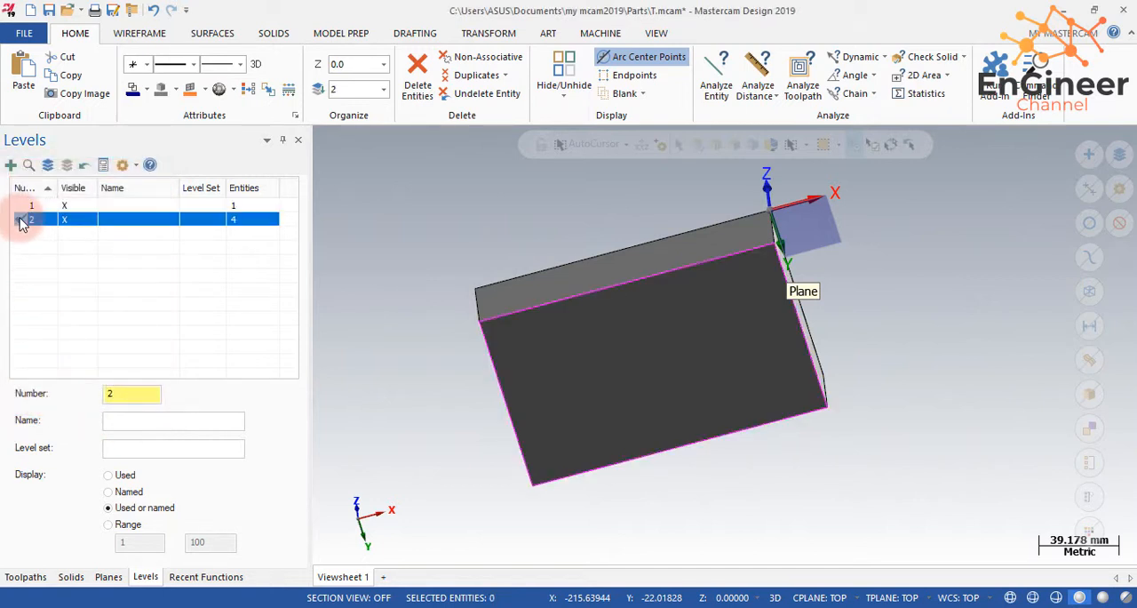
click(26, 205)
click(69, 220)
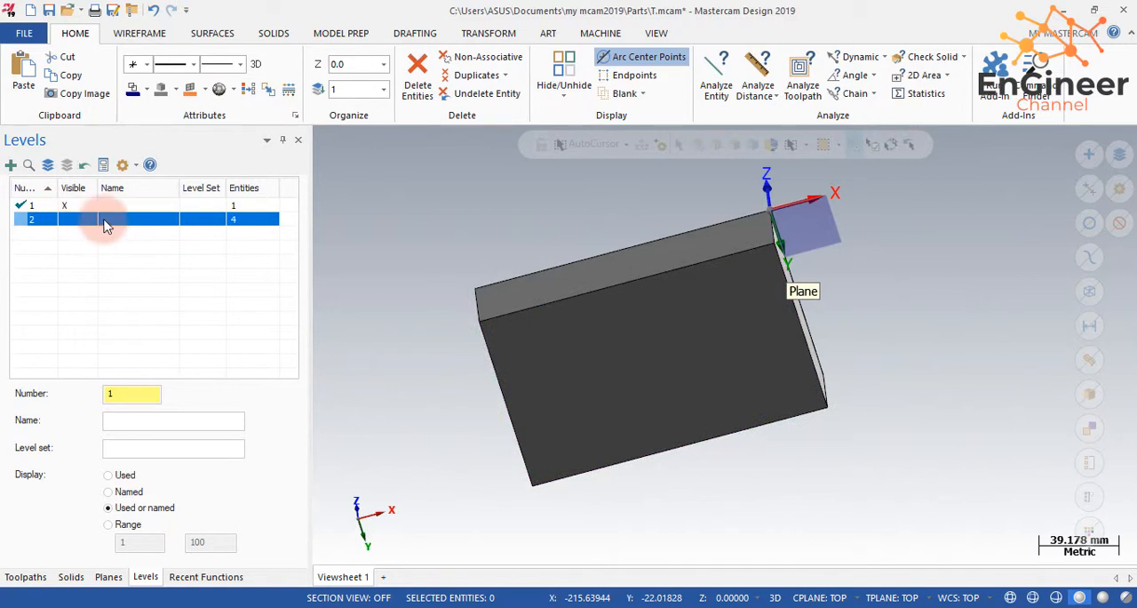
- Name level 2 "chain box" and level 1 "solid box"
click(113, 222)
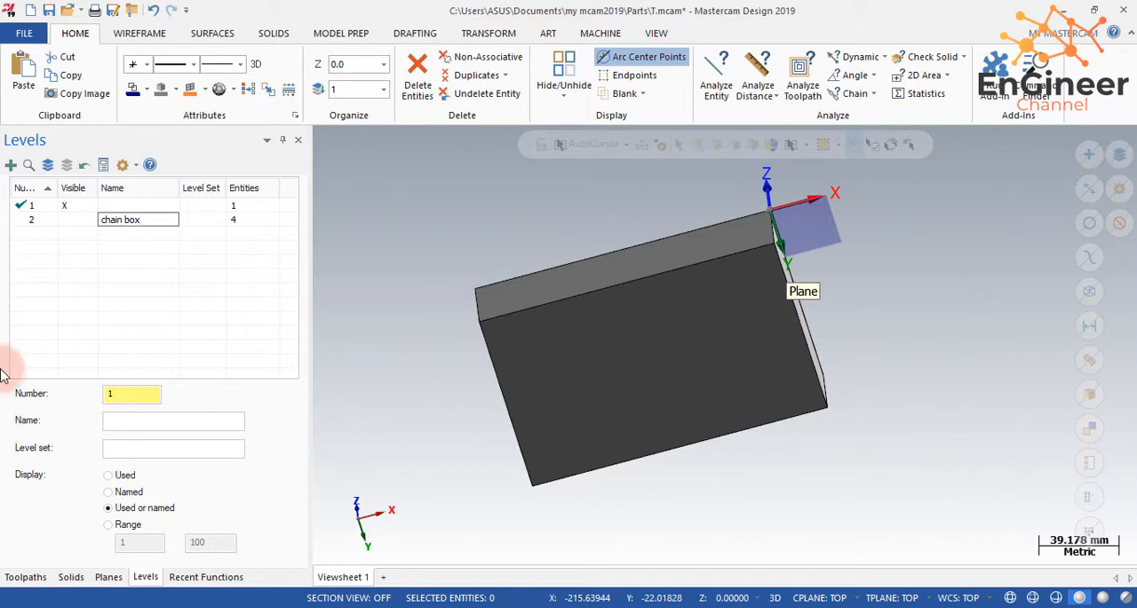
double_click(165, 206)
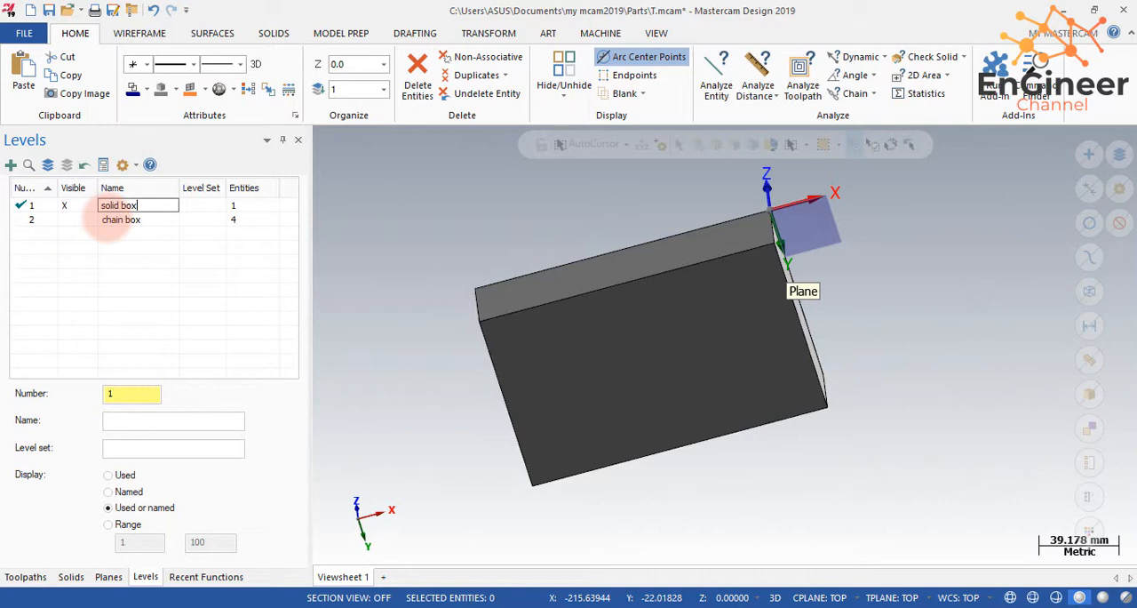
key(Return)
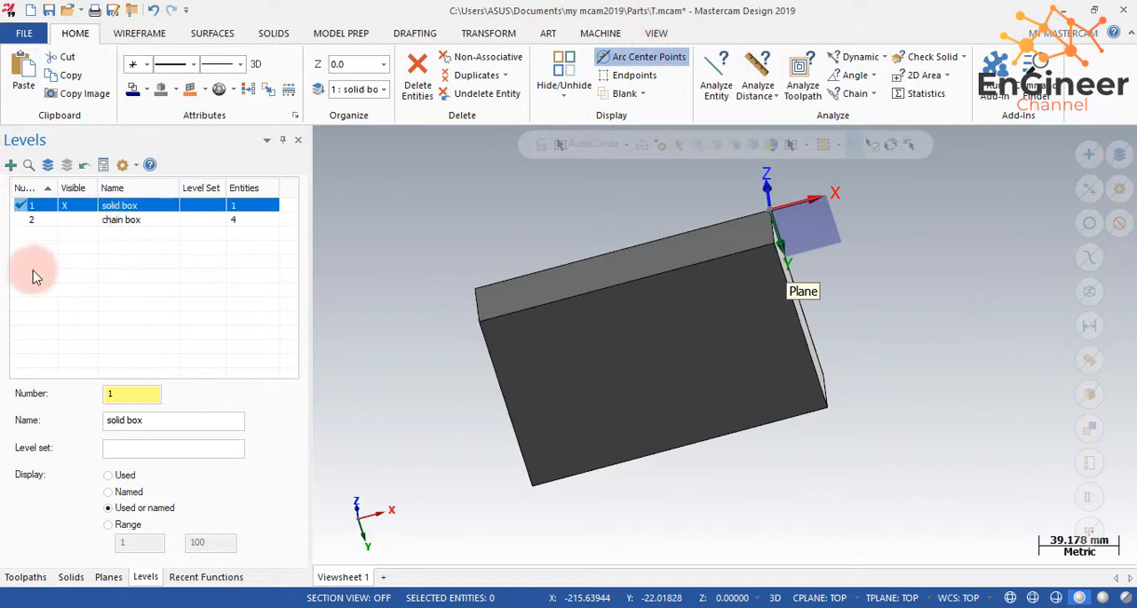
- Start the Create Letters command and enter YOUTUBE as the text
middle_drag(554, 203, 648, 355)
click(142, 33)
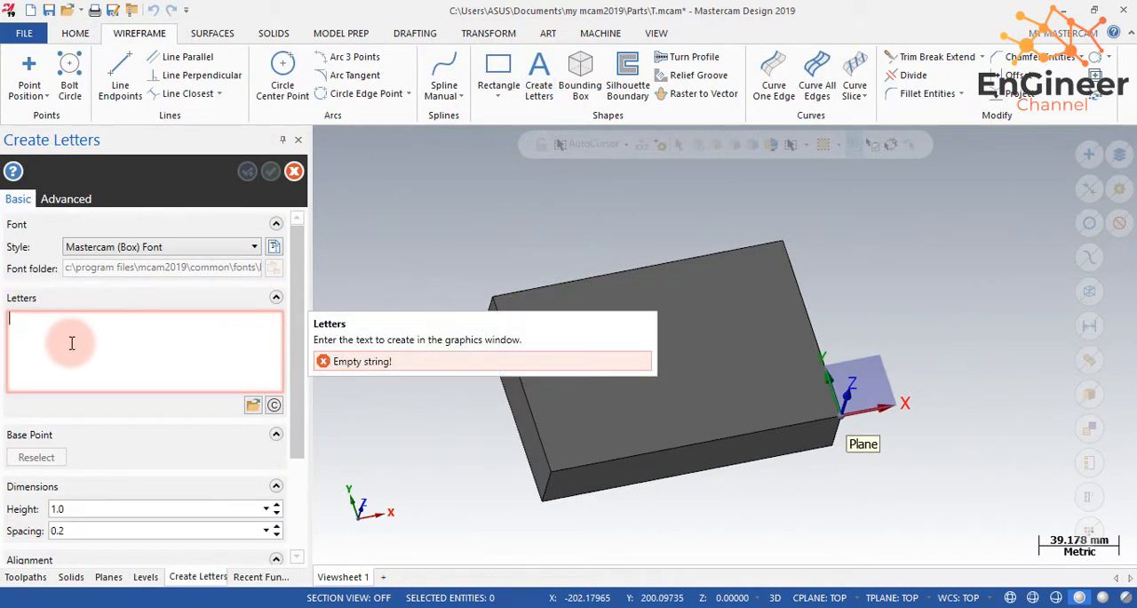
text(Y)
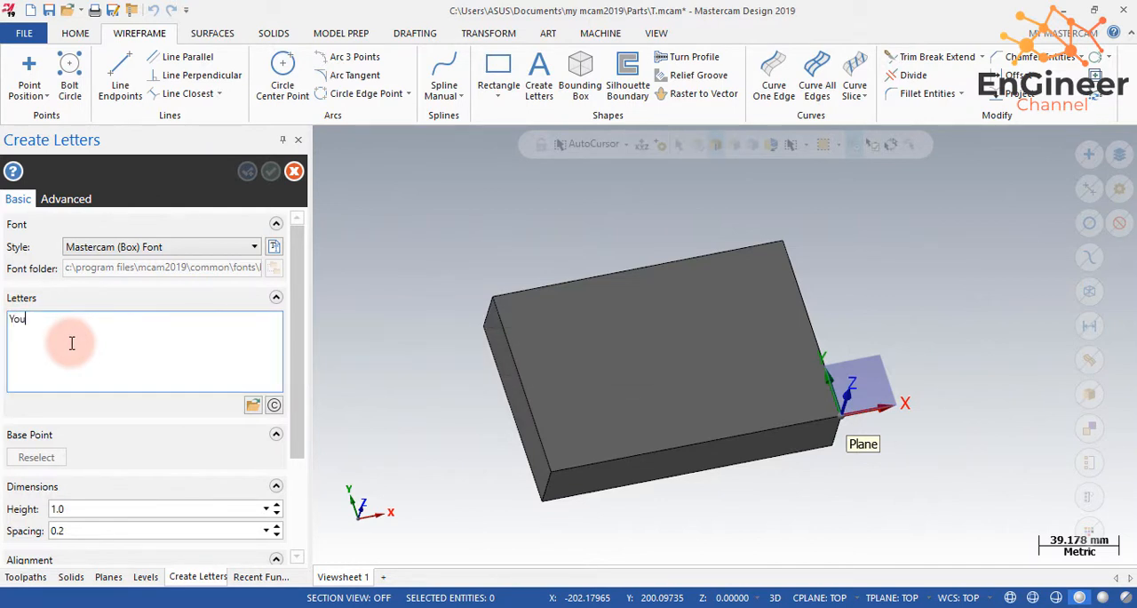
text(ou)
right_click(355, 230)
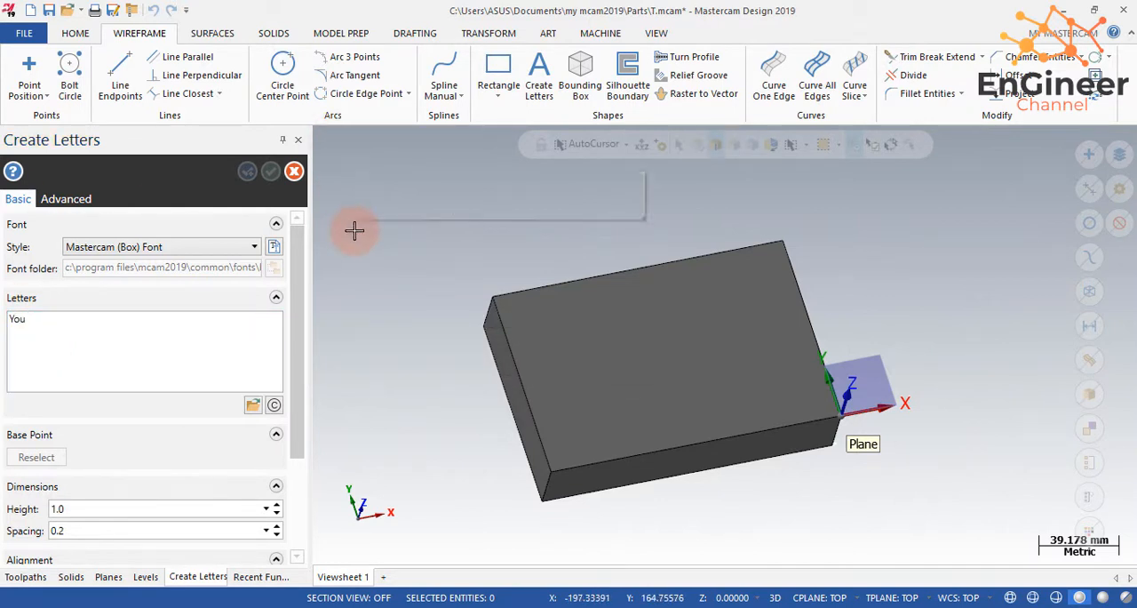
click(400, 321)
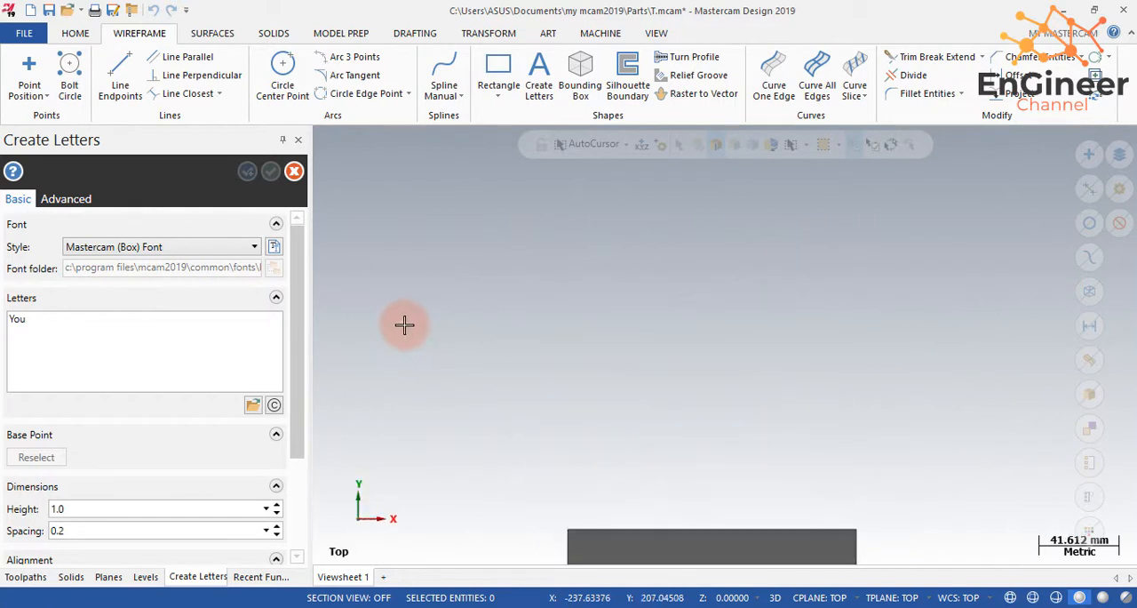
right_click(580, 254)
click(616, 317)
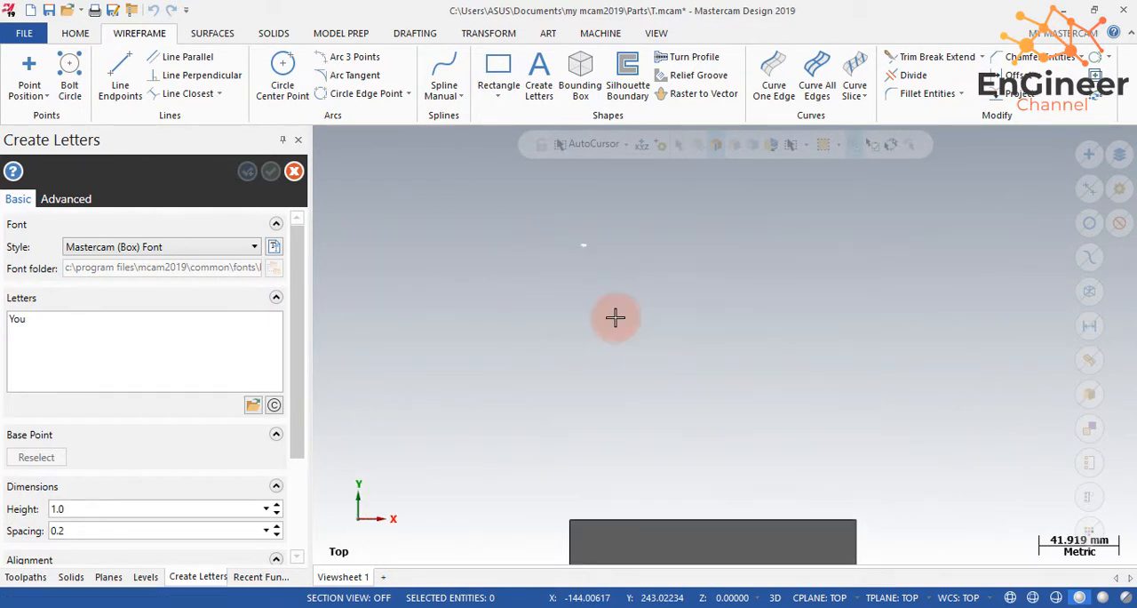
right_click(648, 272)
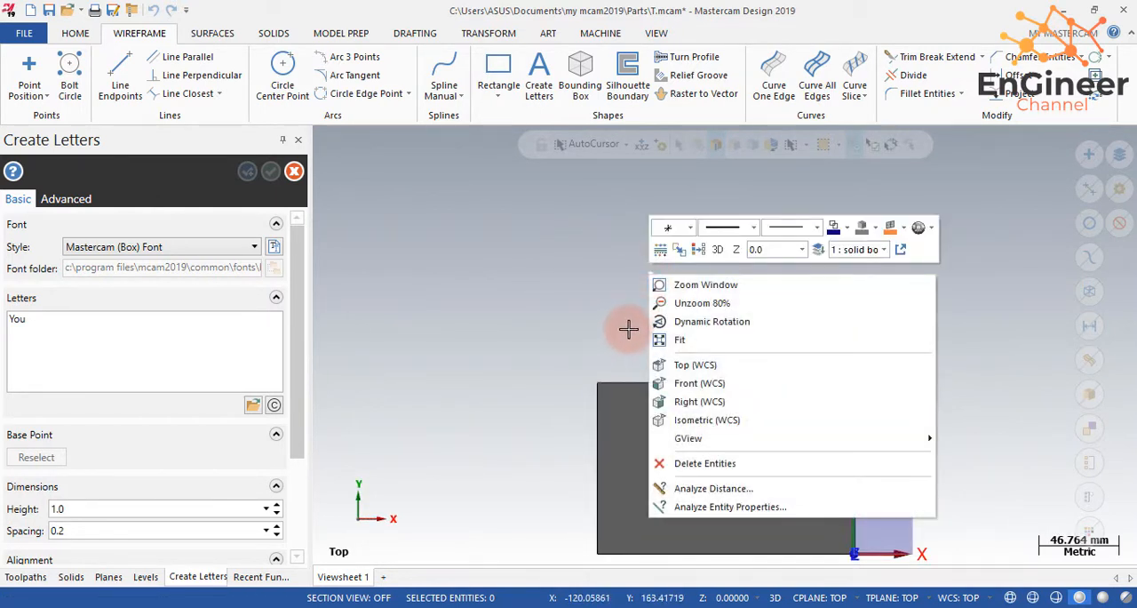
click(672, 343)
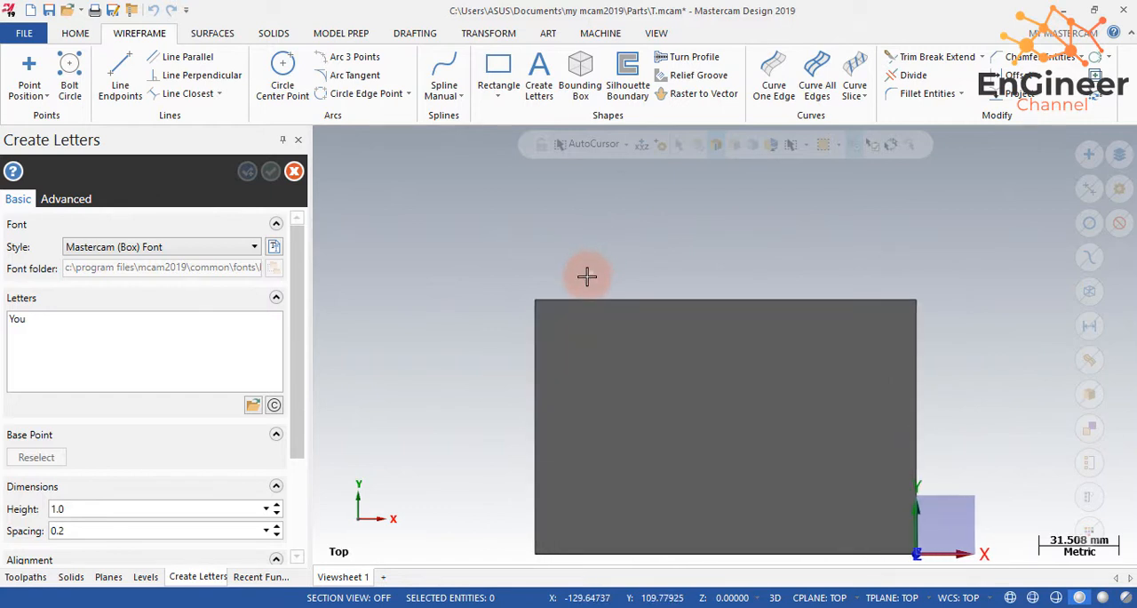
scroll(520, 378, down, 5)
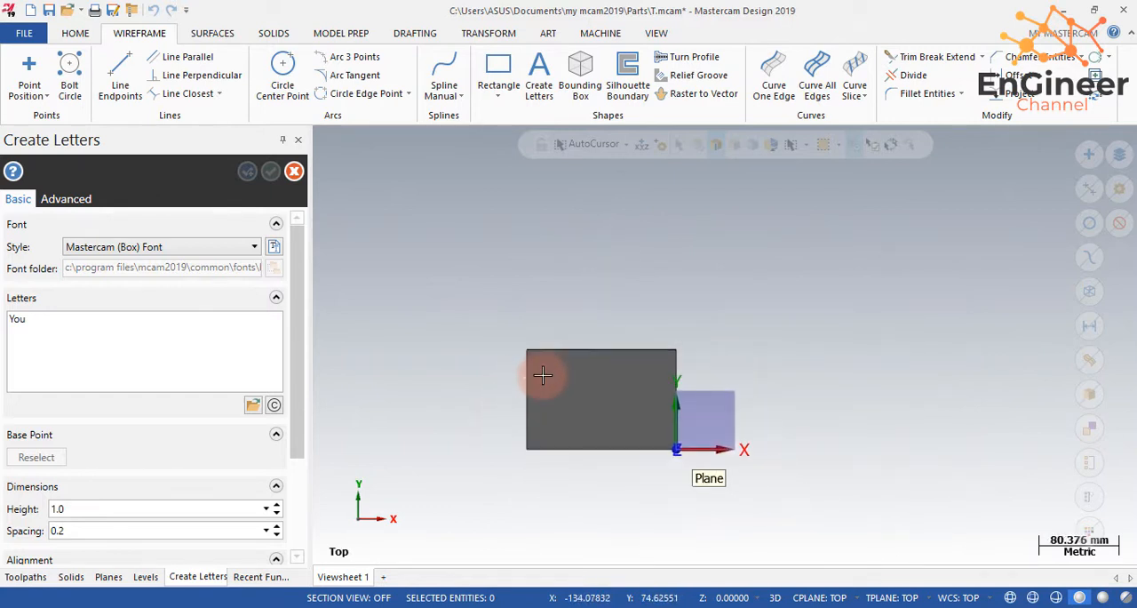
click(43, 332)
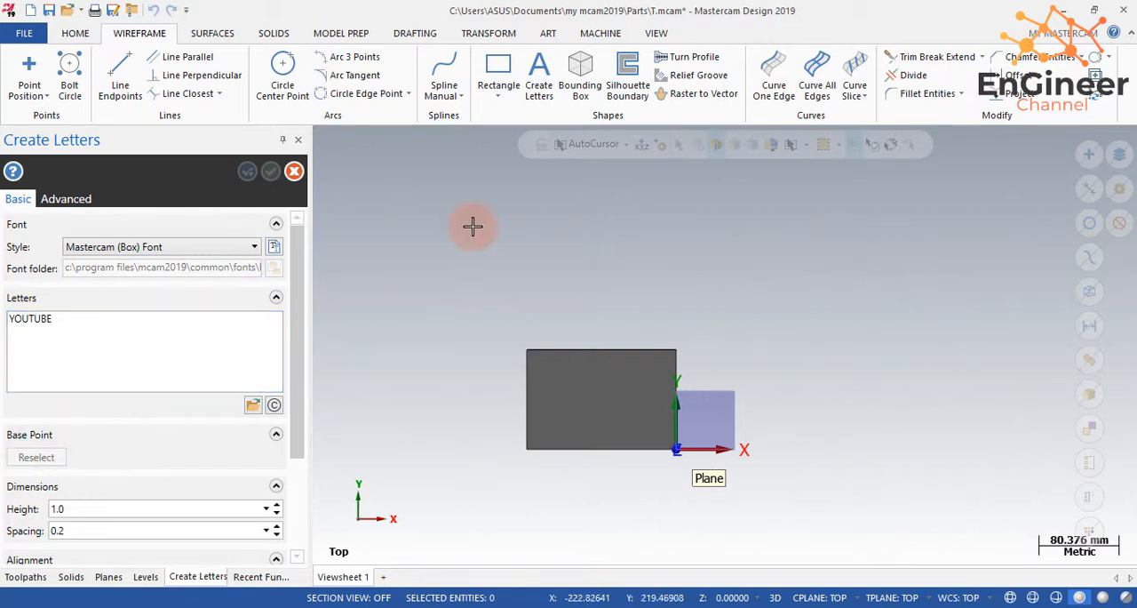
- Set a base point on the block and increase the letter height to 15.0 with 3.0 spacing
click(602, 395)
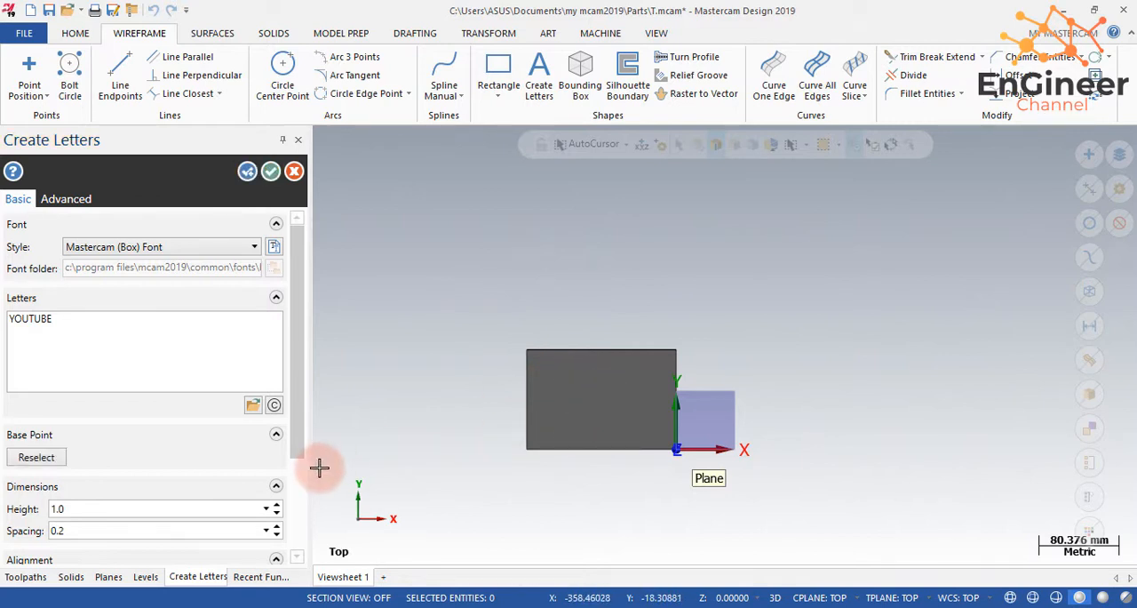
click(276, 505)
click(37, 456)
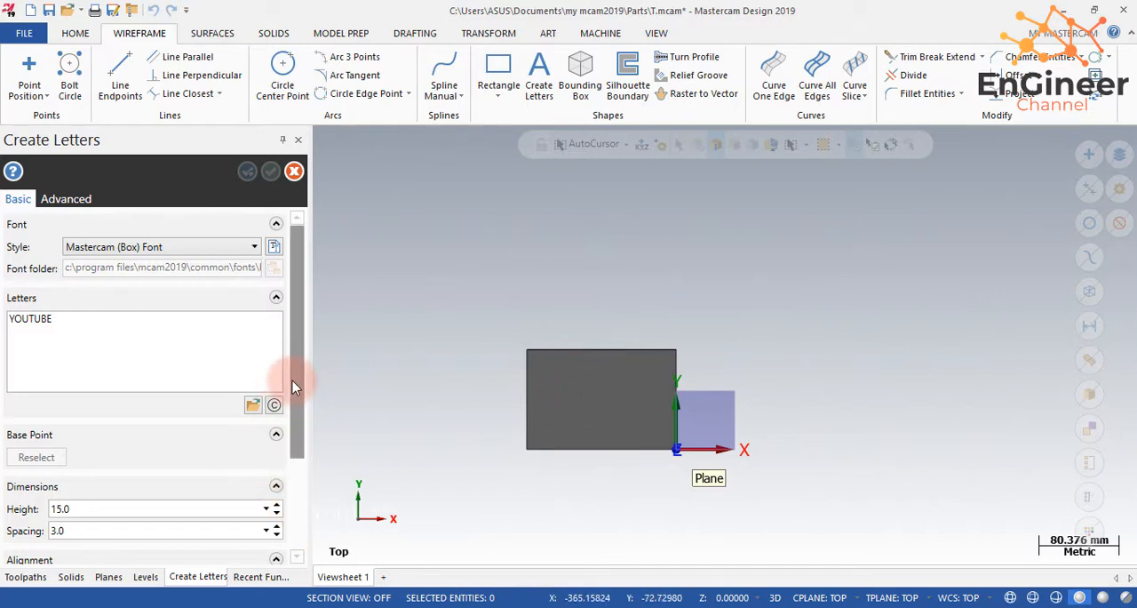
drag(297, 377, 294, 471)
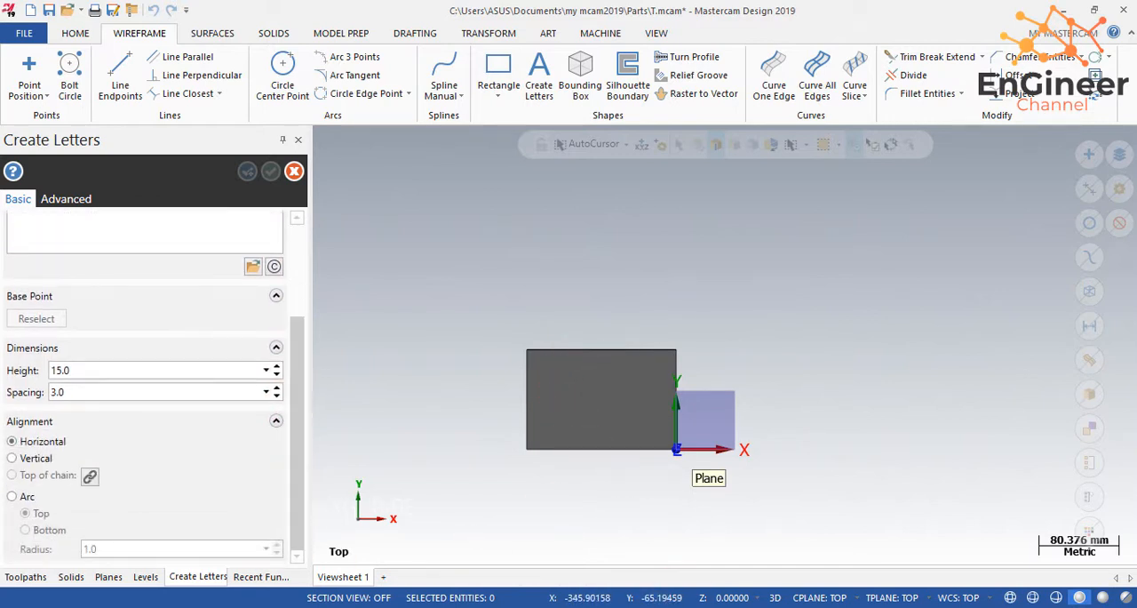
- Set the WCS to the named custom plane "Plane" instead of Top
click(1010, 597)
mouse_move(1010, 404)
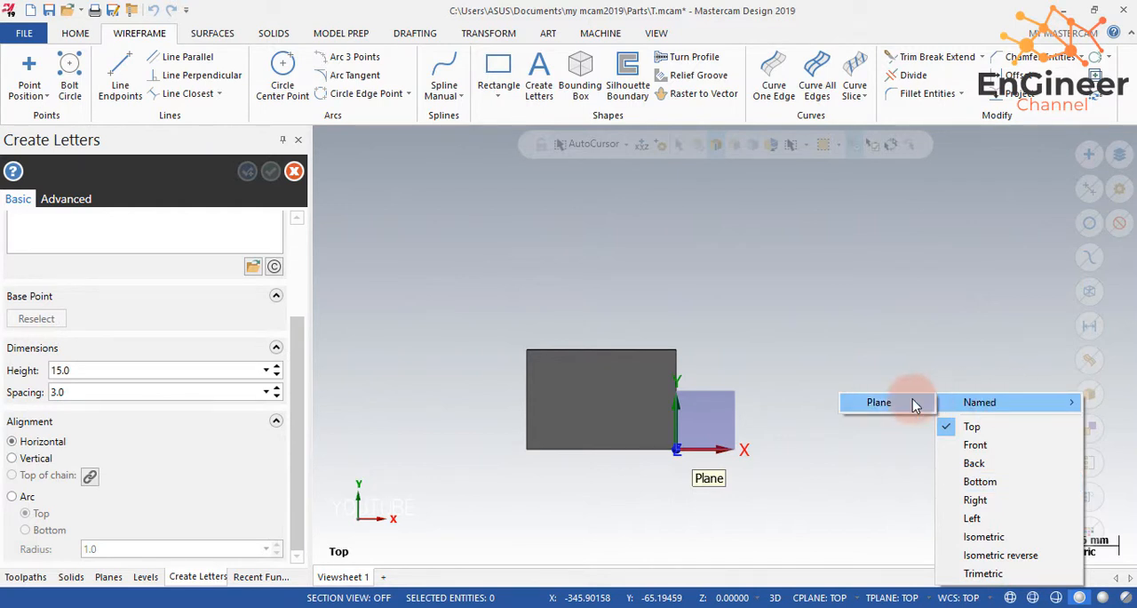
click(908, 402)
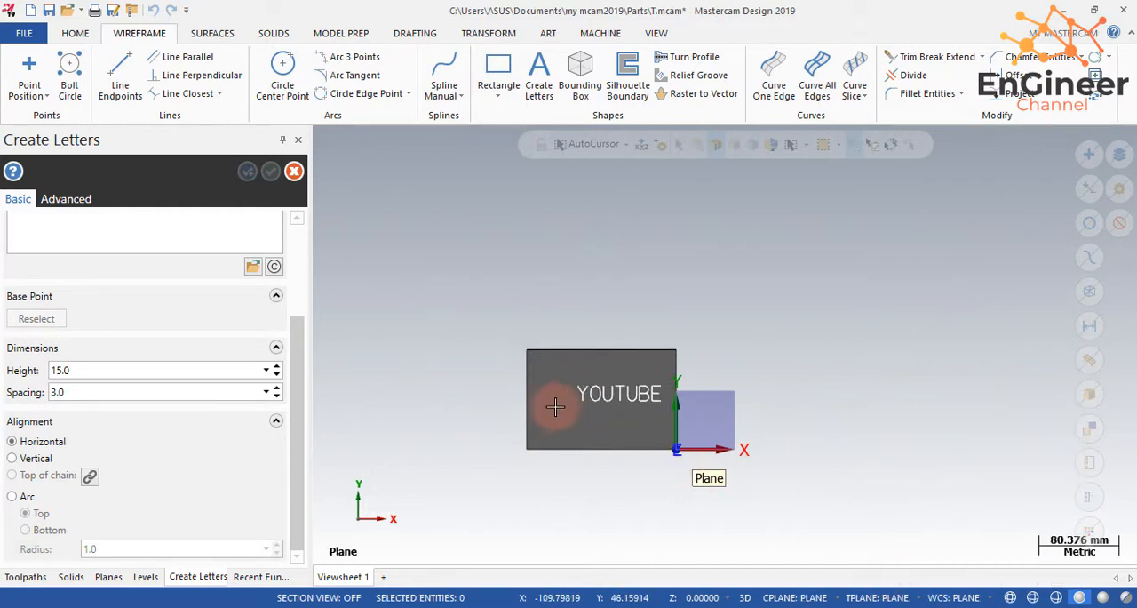
- Place the YOUTUBE lettering within the block's top face, reselecting its base point to bring the whole word inside the outline
scroll(554, 405, up, 1)
scroll(554, 404, up, 5)
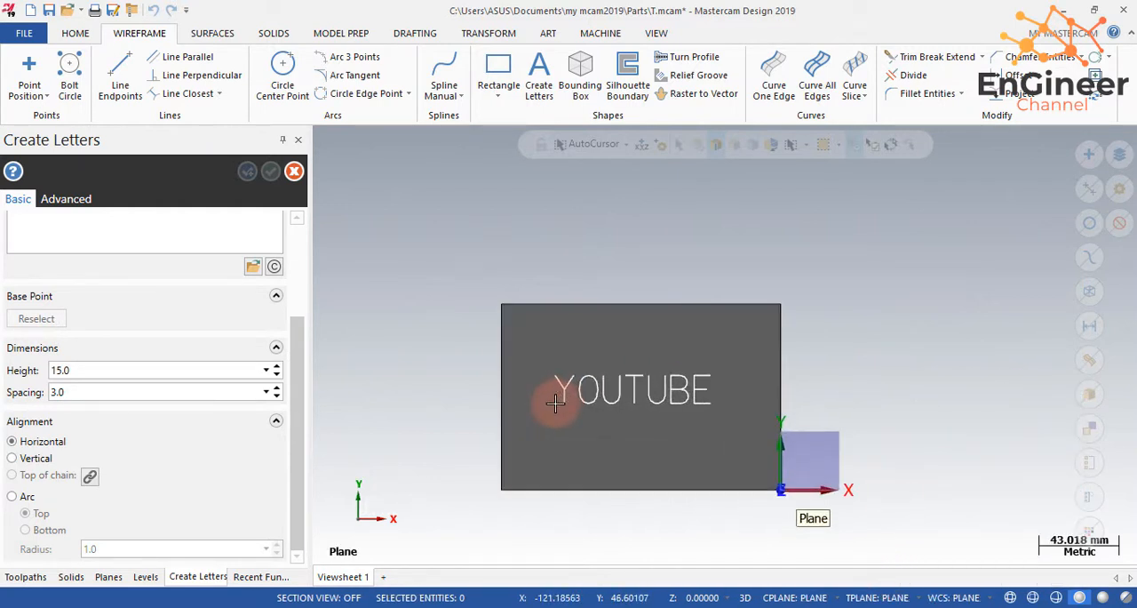
right_click(554, 401)
click(448, 378)
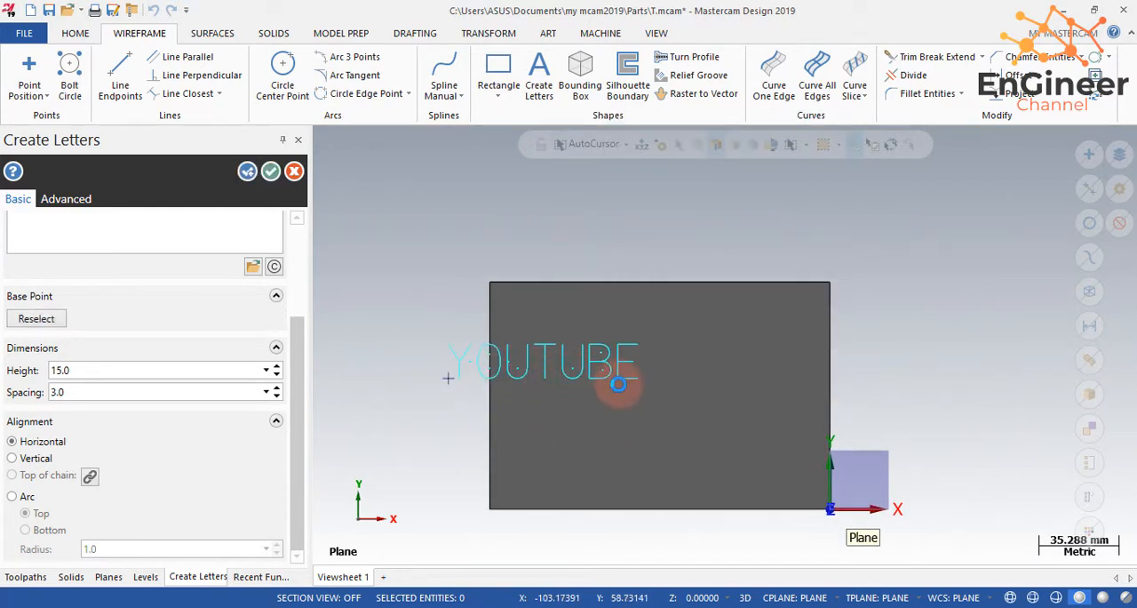
click(49, 318)
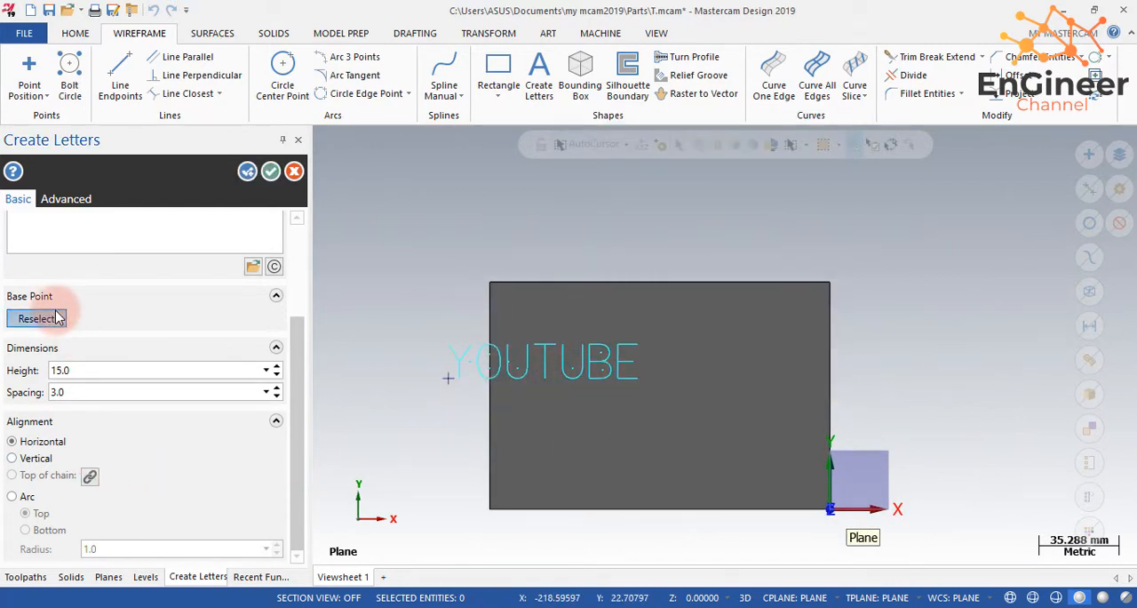
click(566, 409)
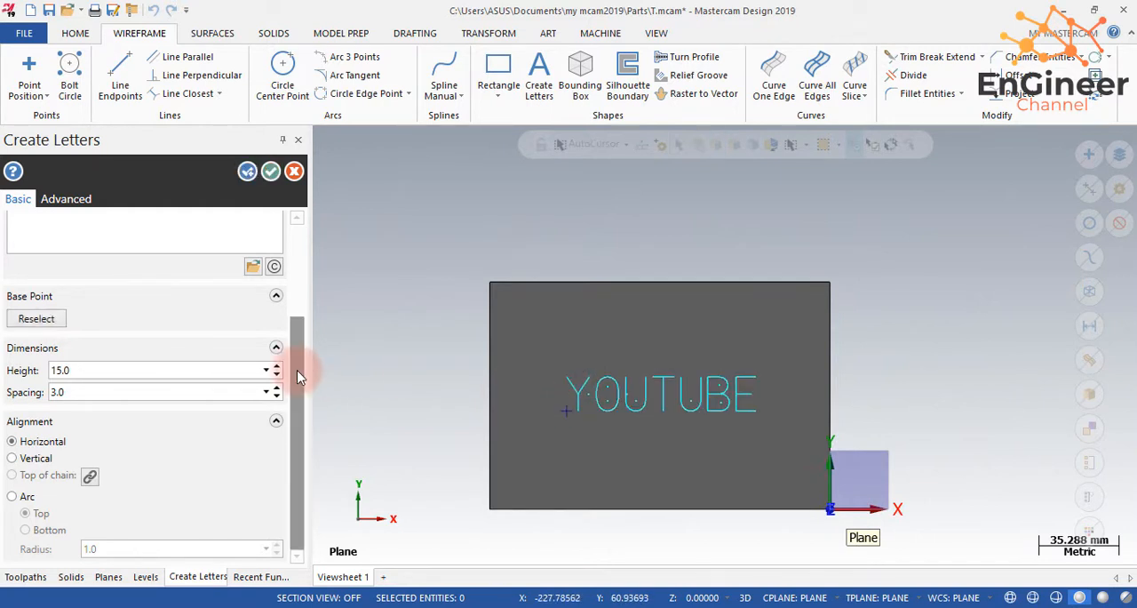
- Change the lettering's font style to Mastercam (Block) Font
drag(300, 368, 273, 242)
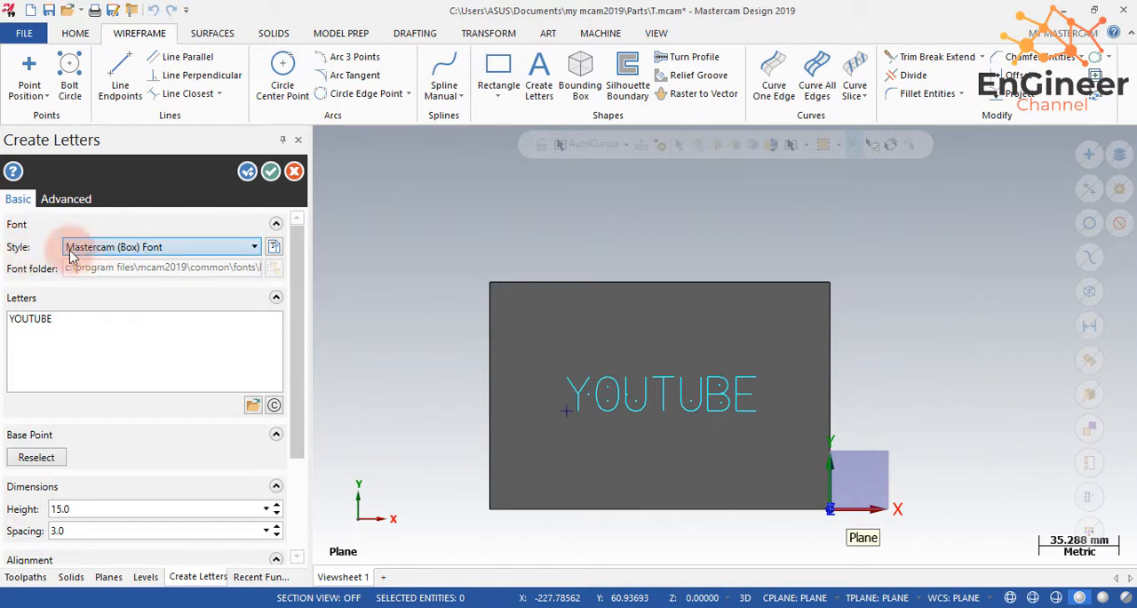
click(114, 253)
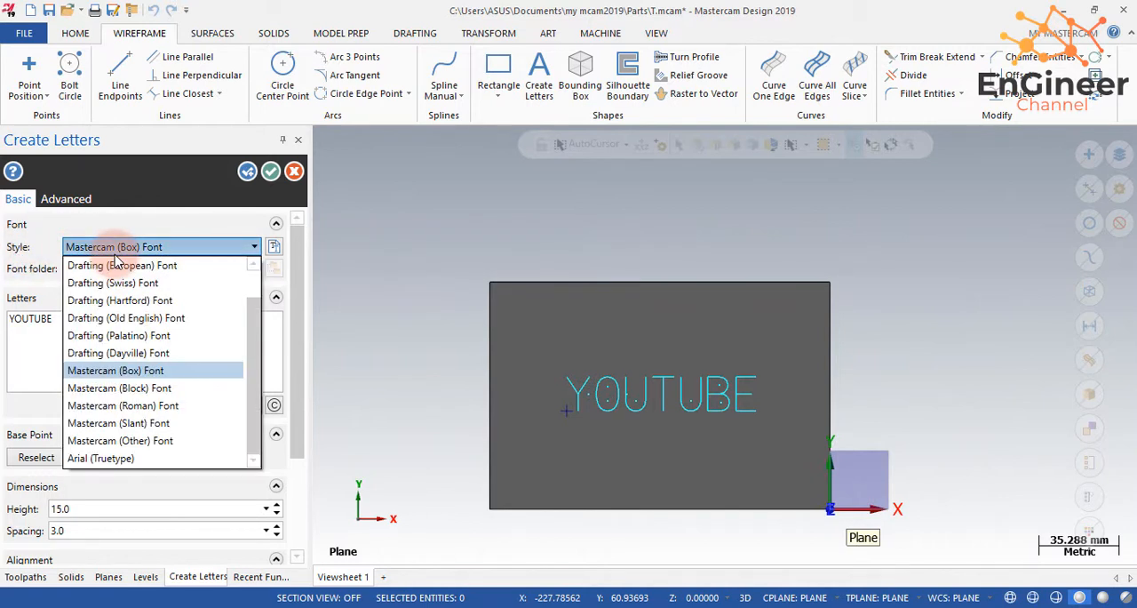
click(125, 388)
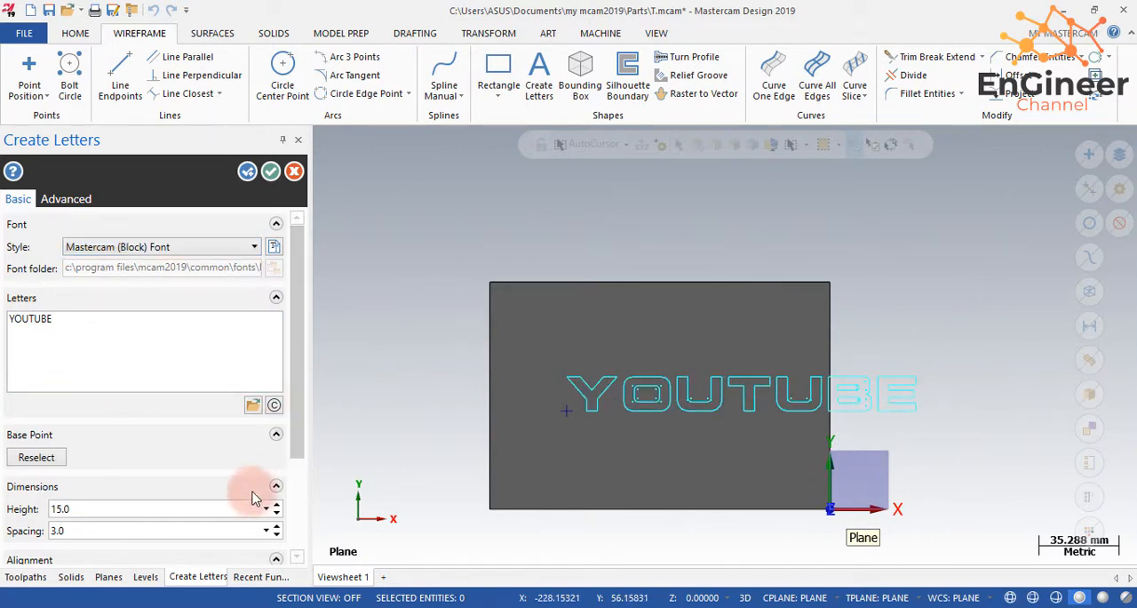
- Move the lettering's base point to the block's left edge, reduce its height to 14.0 with 2.8 spacing, and accept the letters
click(40, 456)
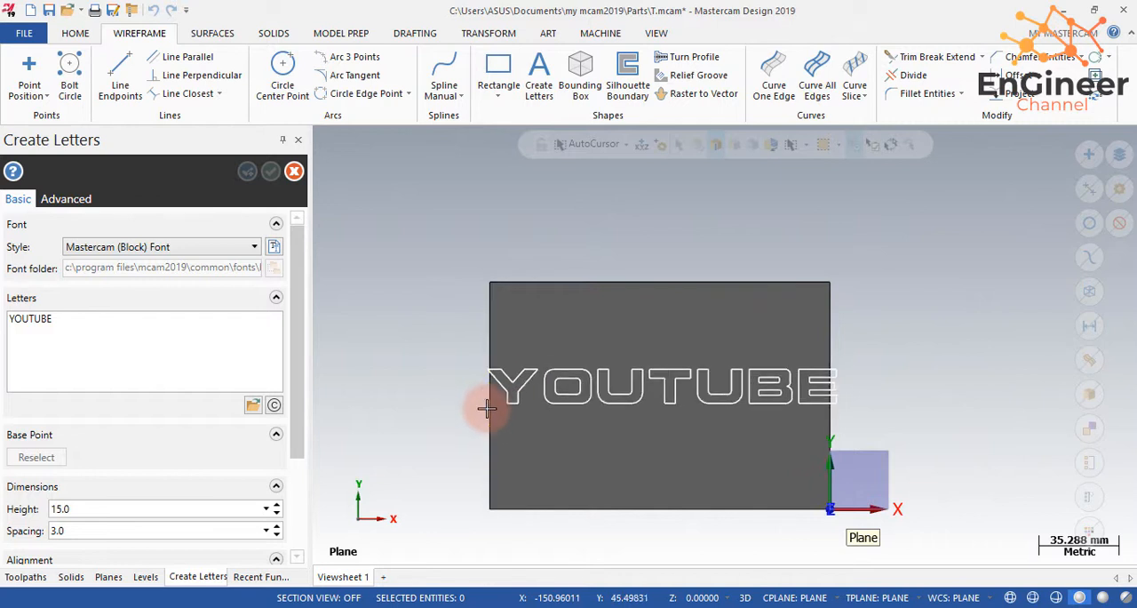
click(487, 408)
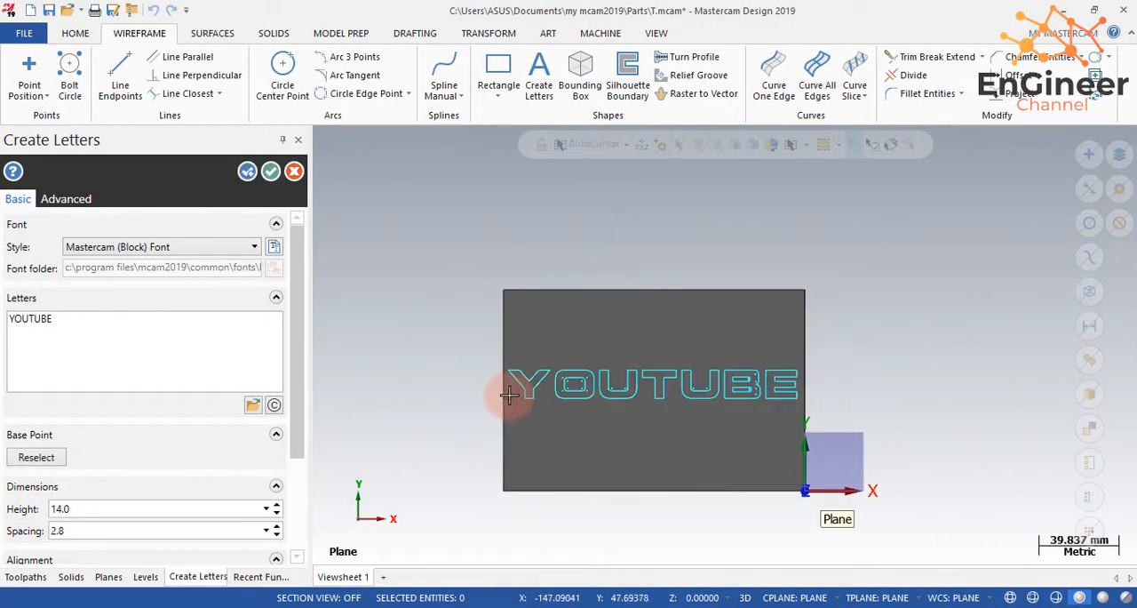
click(271, 172)
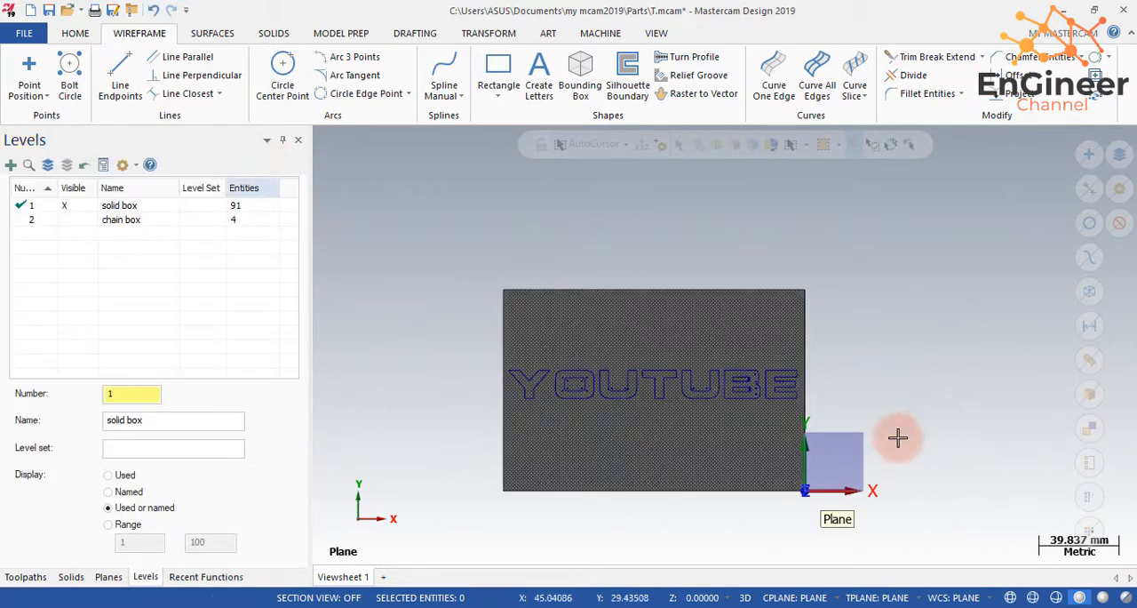
- Select all the YOUTUBE letter geometry without the solid block and move it to level 3
scroll(836, 385, down, 1)
scroll(736, 362, up, 3)
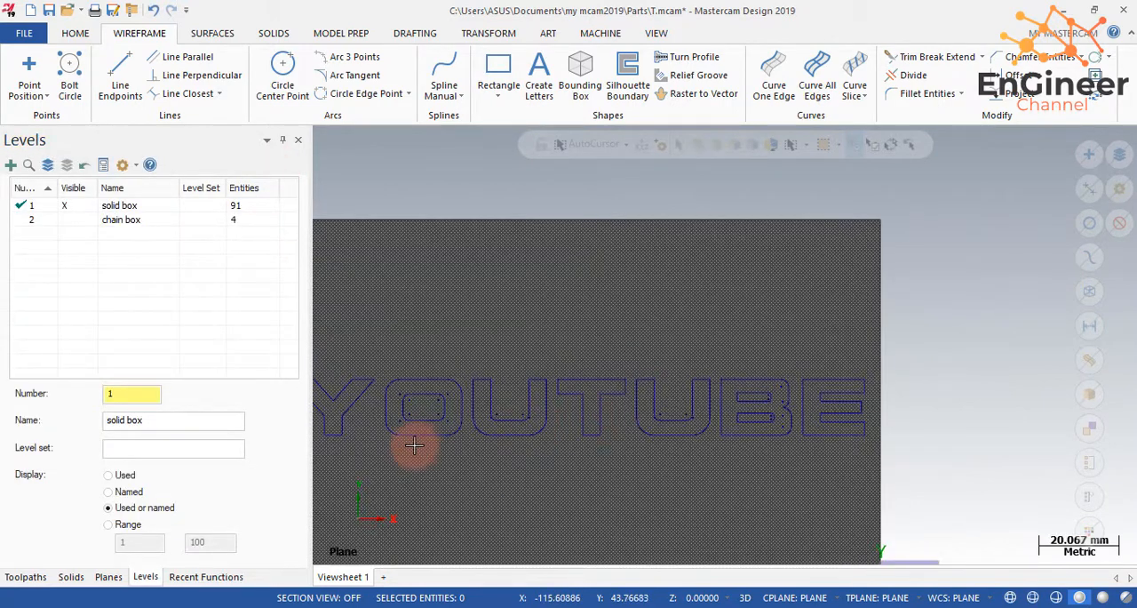
scroll(394, 406, up, 4)
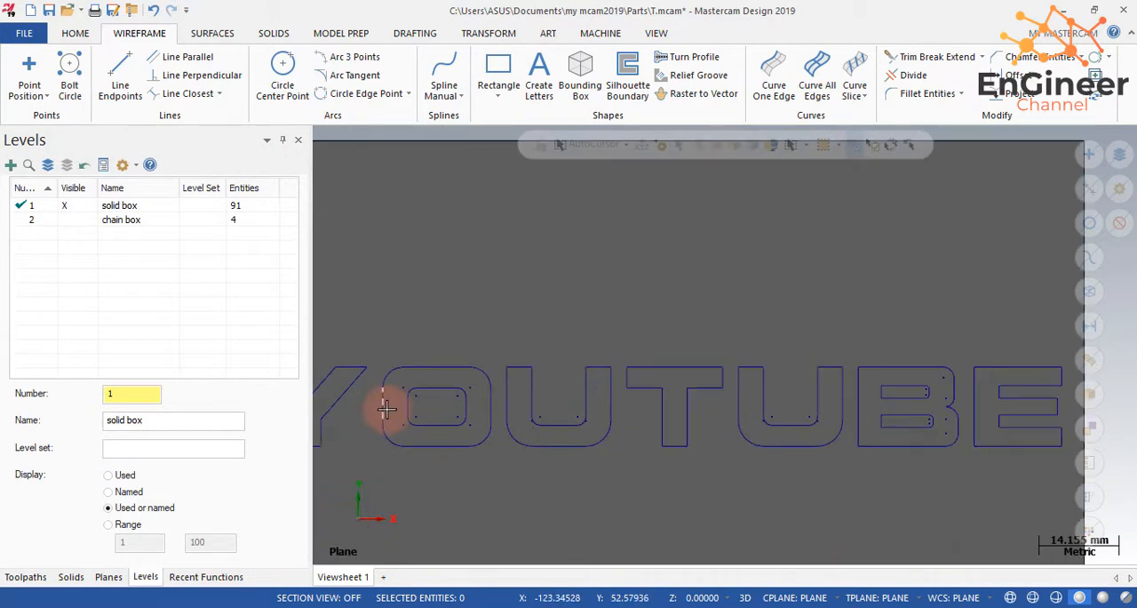
scroll(387, 407, down, 7)
click(425, 491)
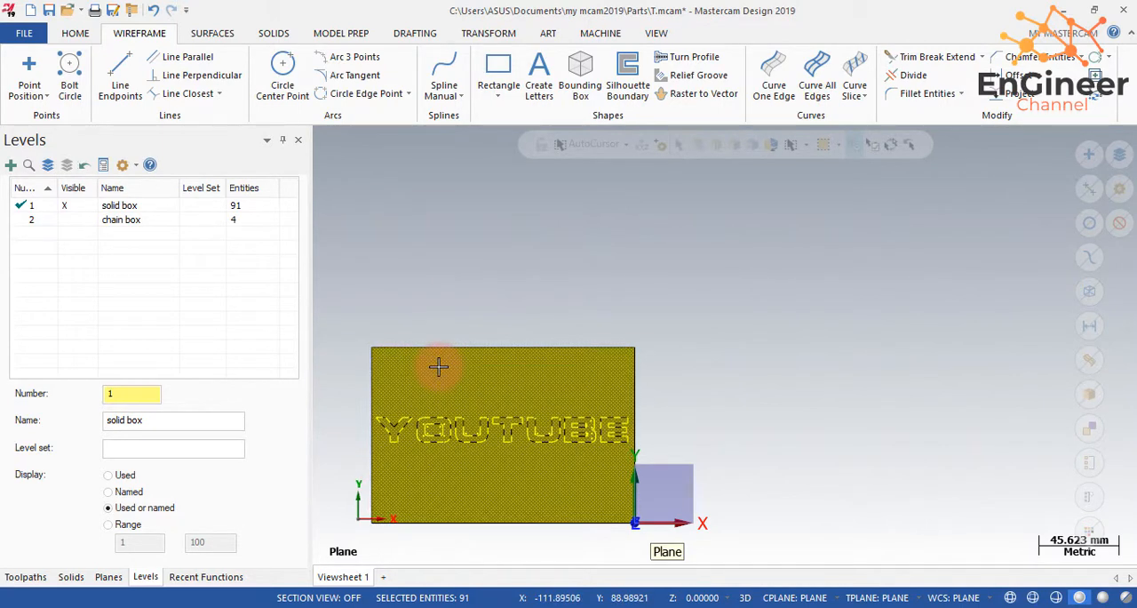
scroll(355, 472, down, 2)
scroll(329, 468, up, 1)
scroll(343, 461, up, 3)
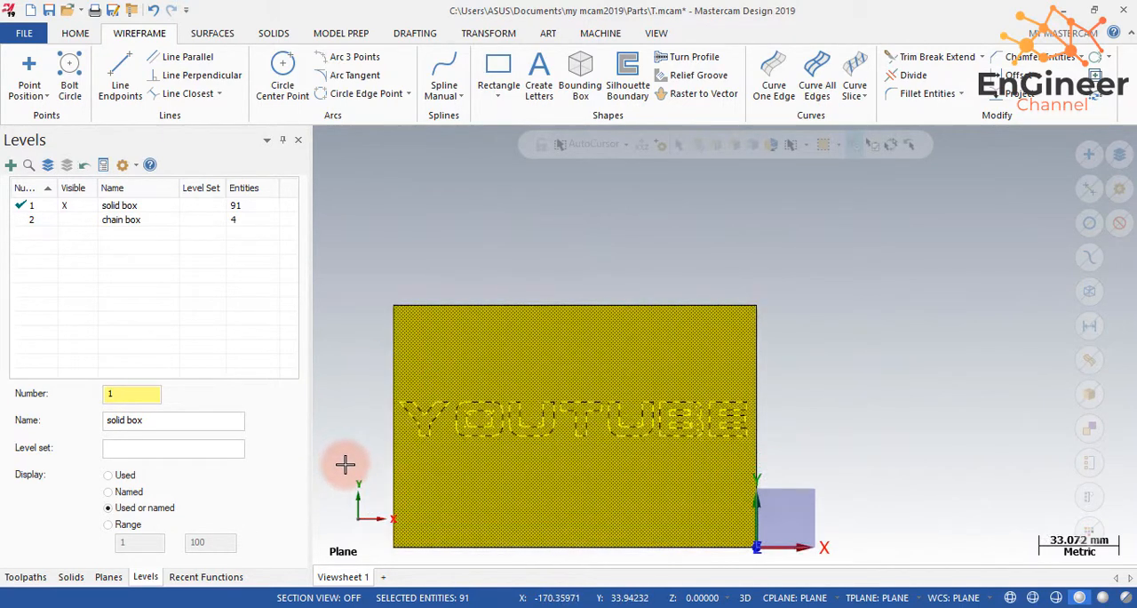
scroll(500, 320, up, 3)
click(500, 320)
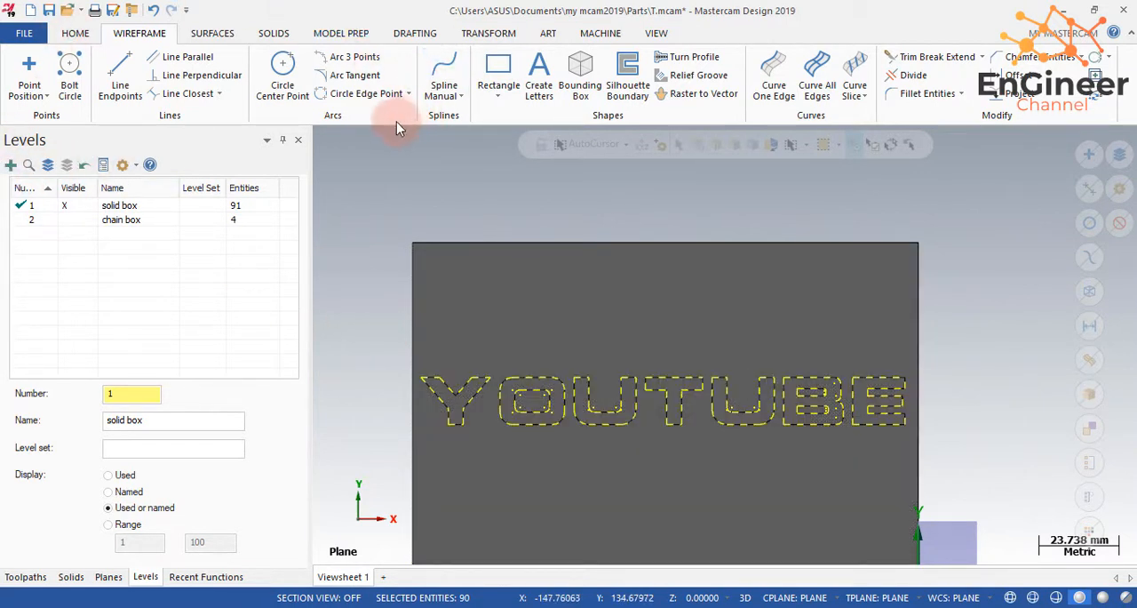
click(75, 33)
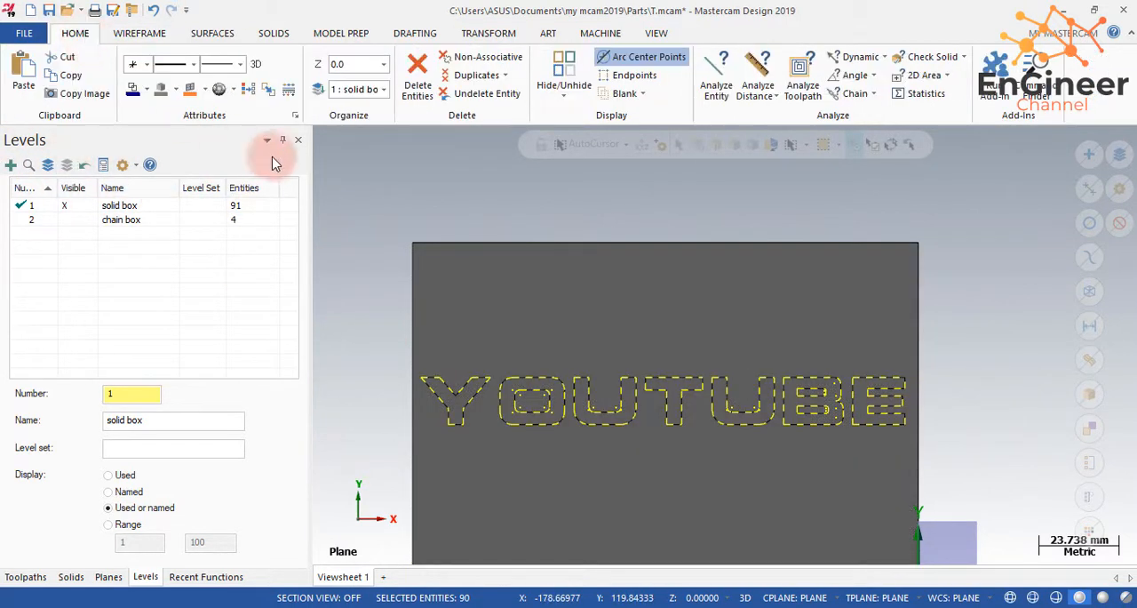
click(319, 89)
click(38, 301)
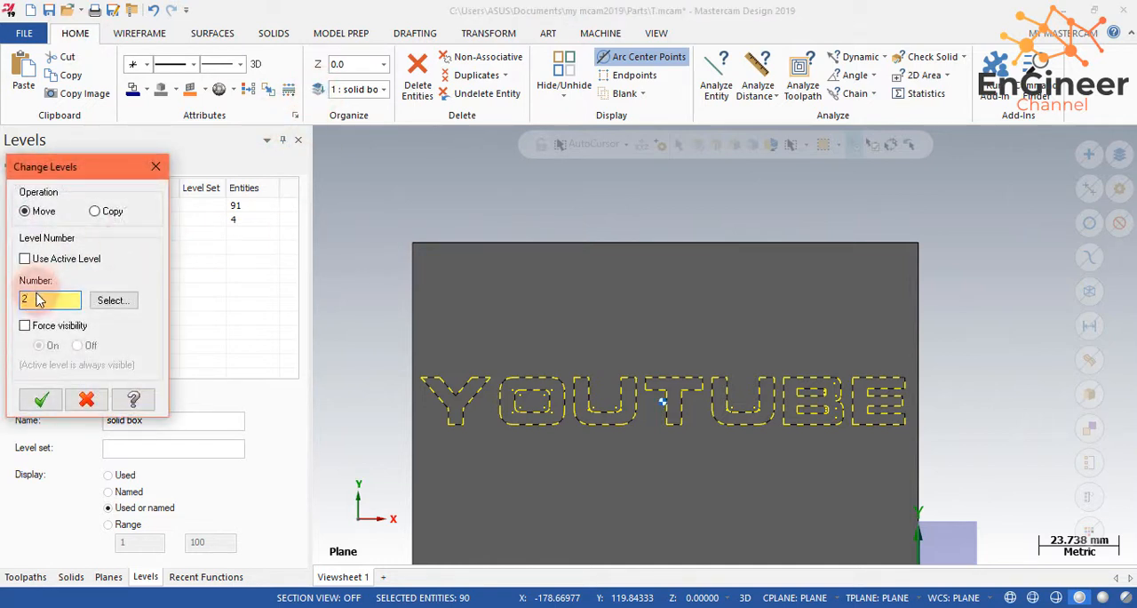
click(41, 399)
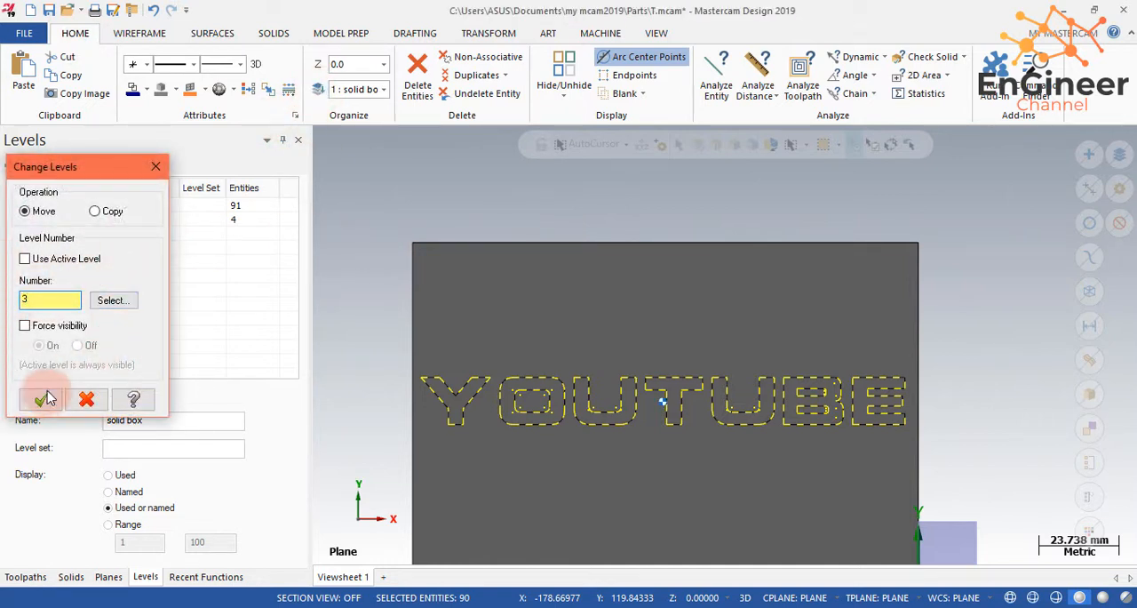
- Name level 3 "YOUTUBE"
double_click(116, 234)
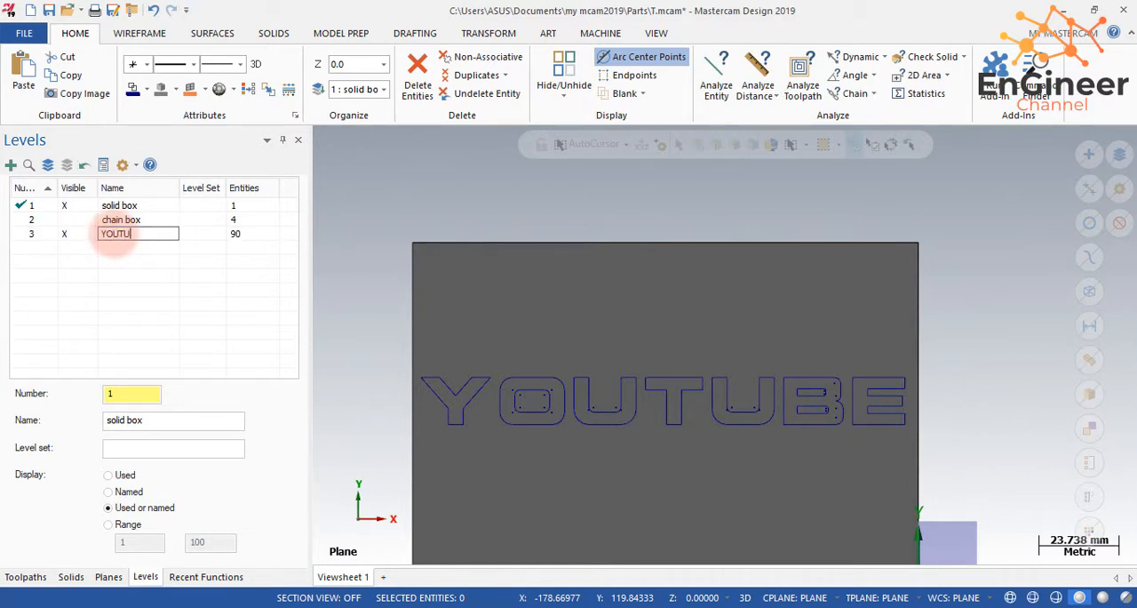
text(YOUTUBE)
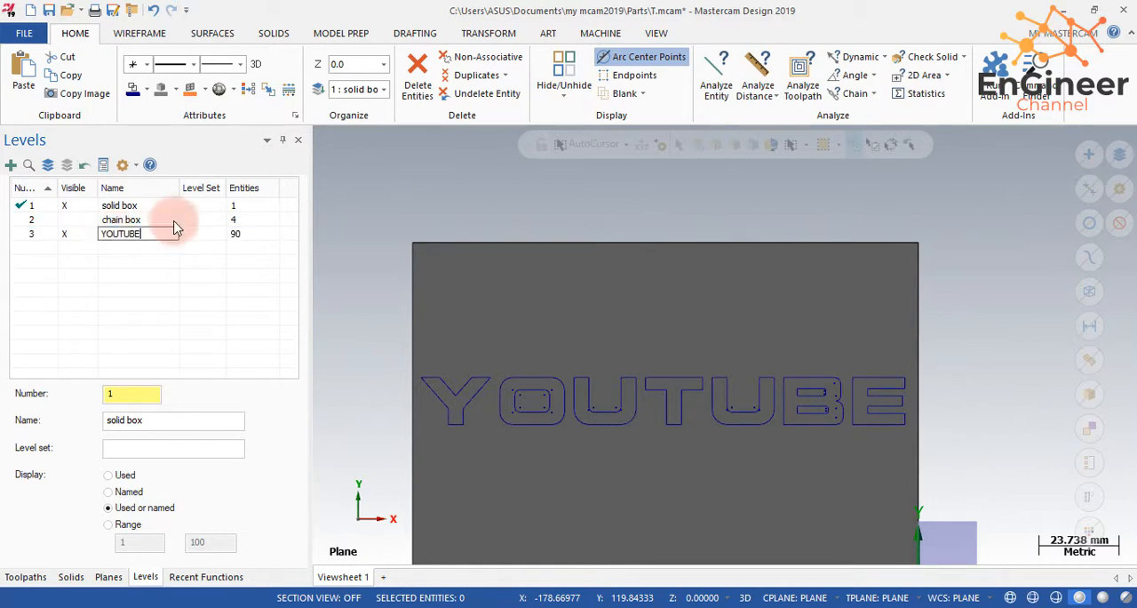
- Make level 3 the active level and hide level 1 with the solid box
click(27, 234)
click(64, 206)
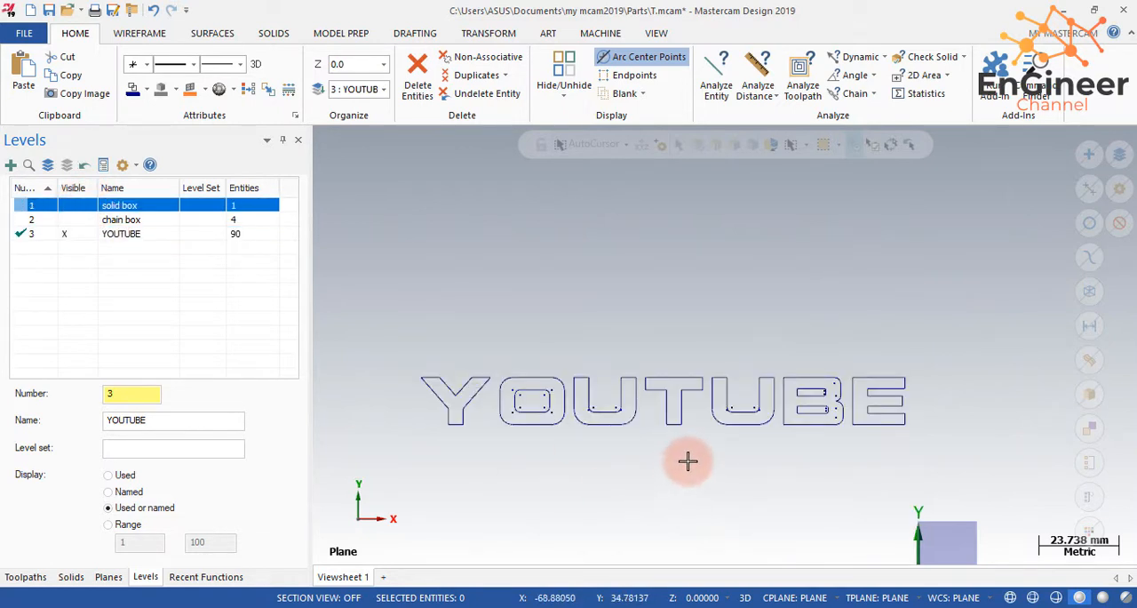
- Show the solid box level instead of the chain box level and display the model in wireframe
scroll(675, 435, up, 2)
scroll(473, 338, up, 2)
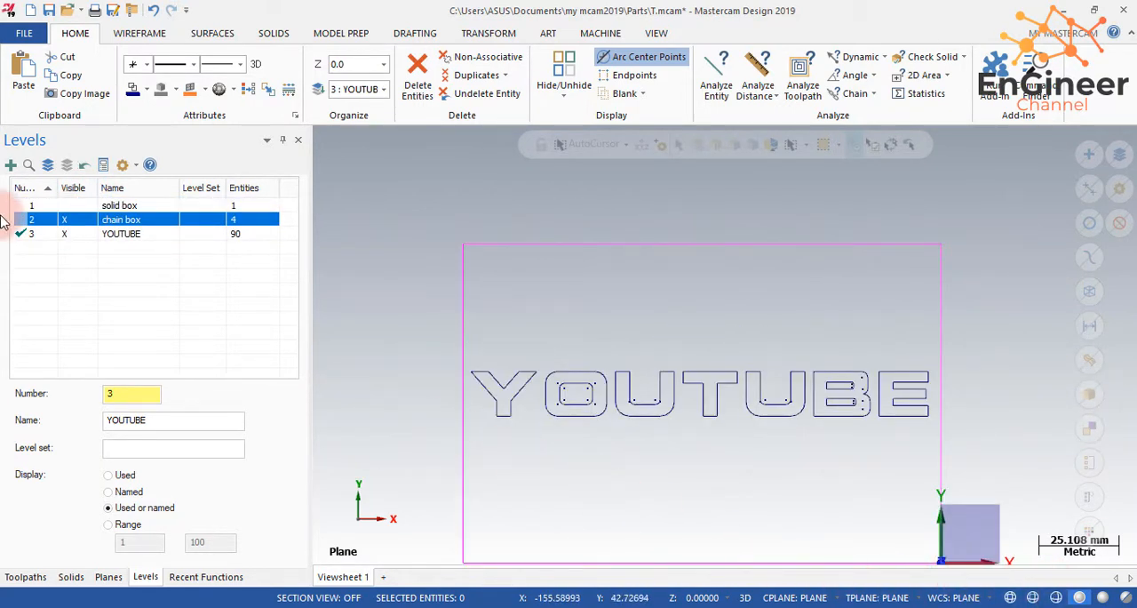
click(64, 219)
click(64, 205)
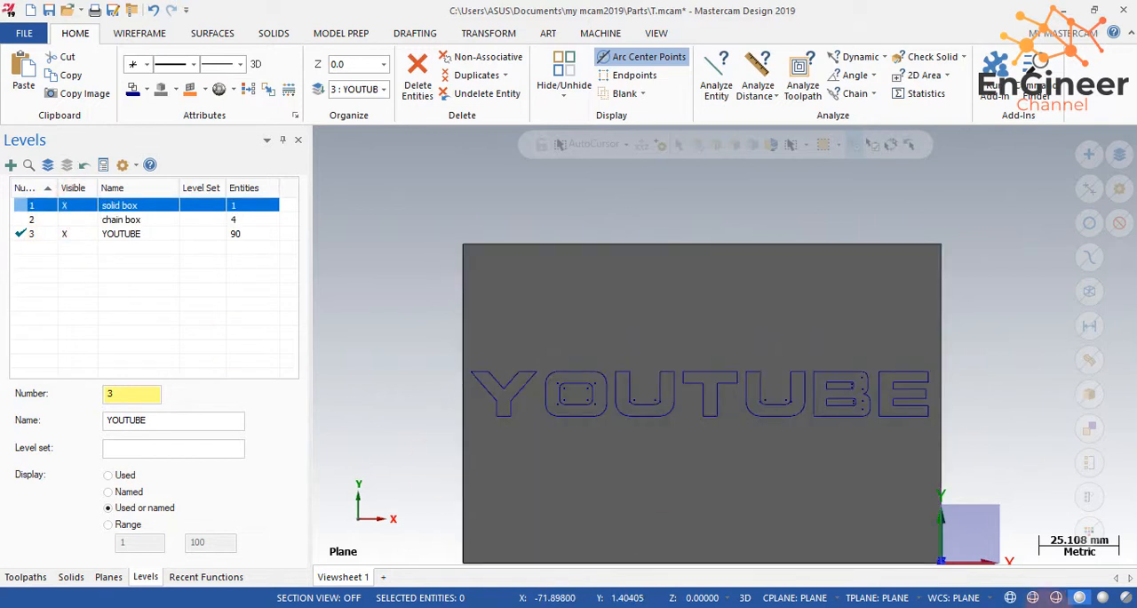
click(1010, 597)
scroll(769, 394, up, 2)
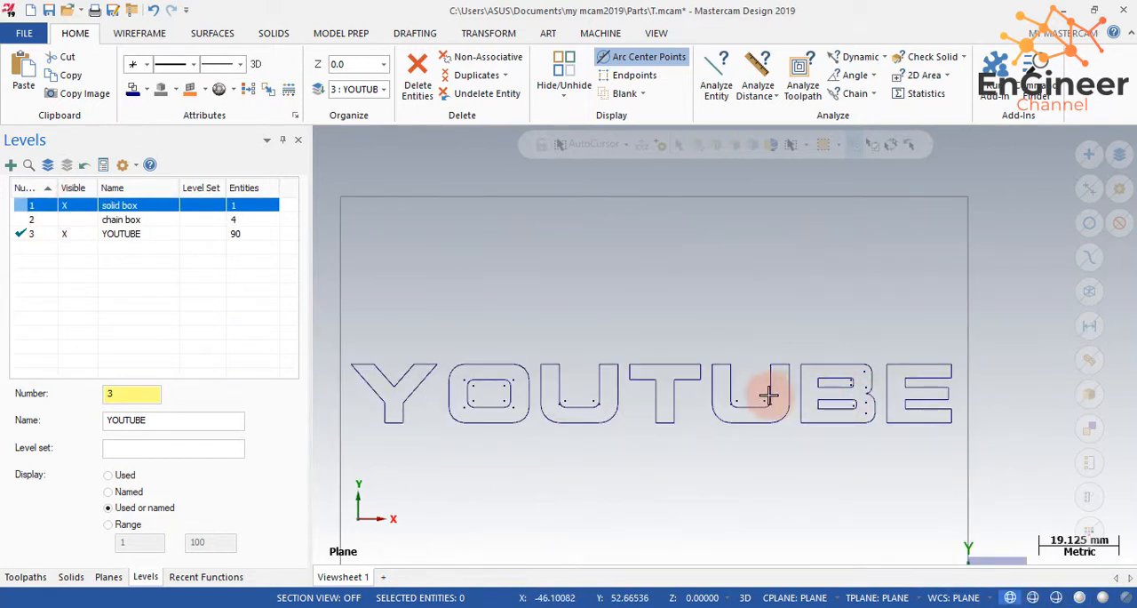
scroll(603, 453, down, 1)
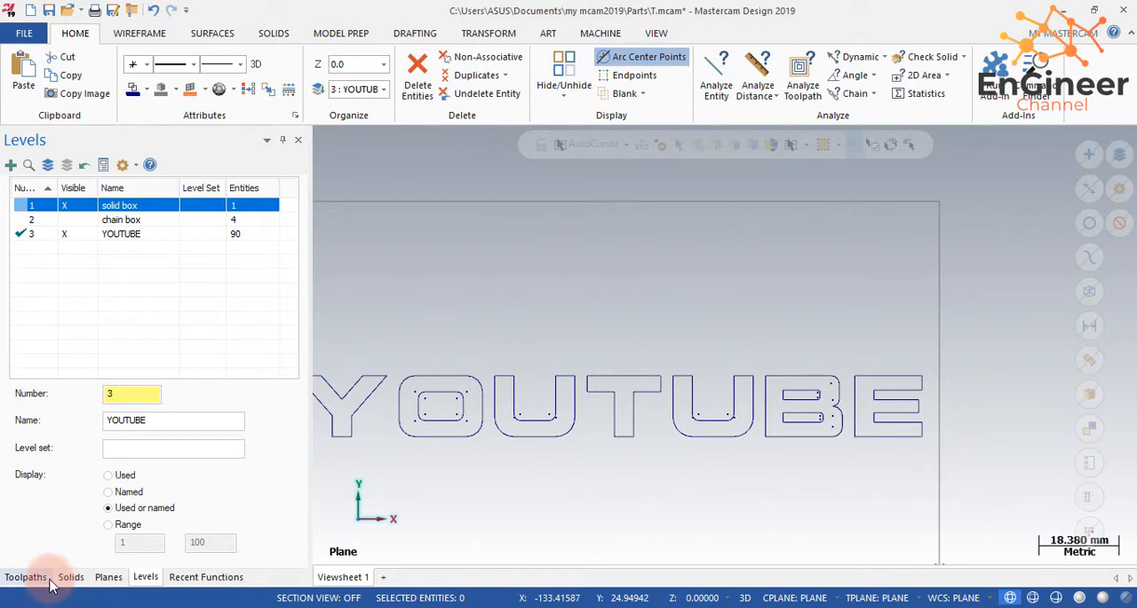
- Assign a mill machine to the part and start a 2D Contour toolpath
click(601, 33)
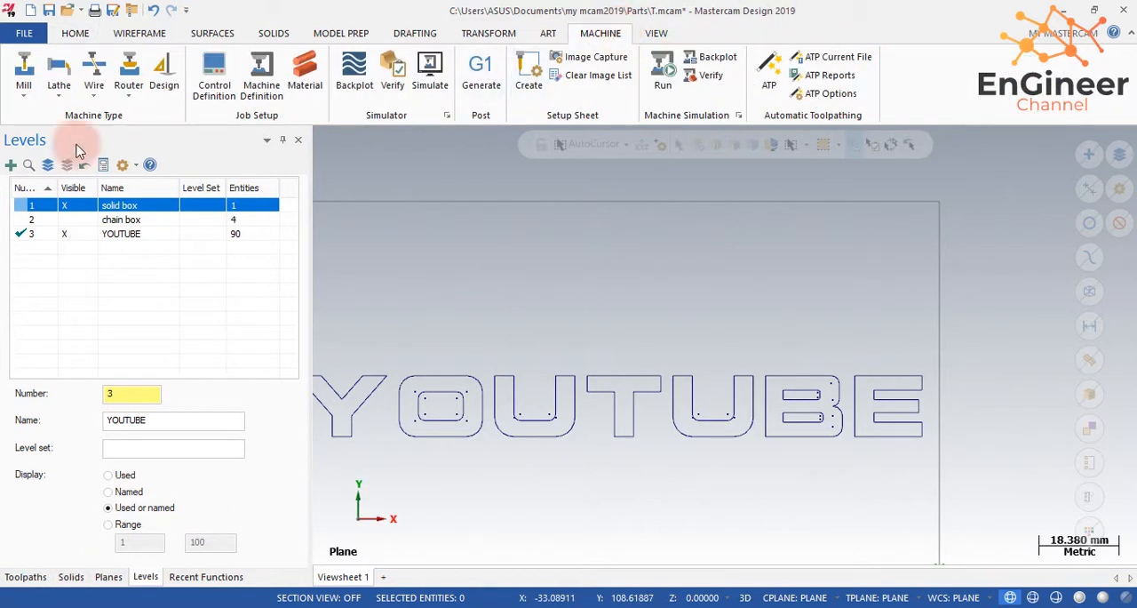
click(24, 89)
click(40, 113)
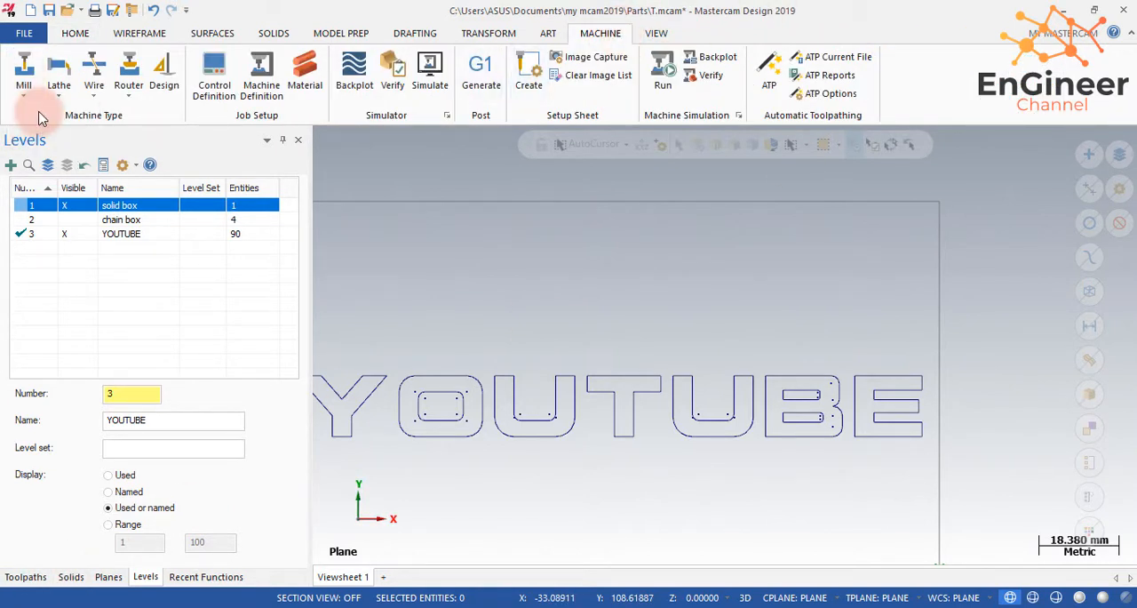
click(443, 434)
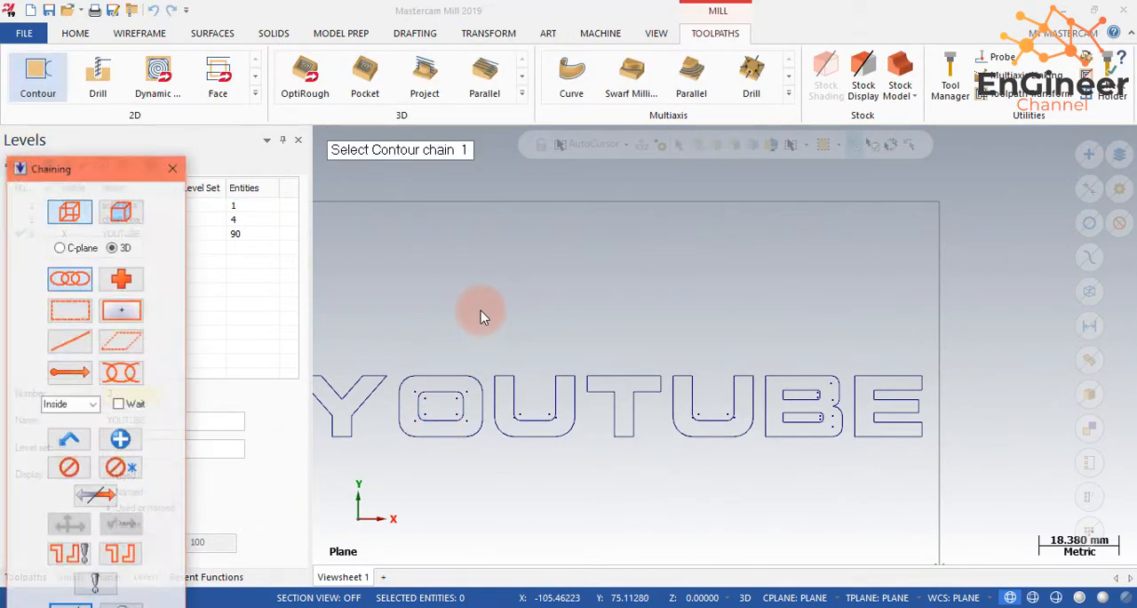
- Chain the outlines of the letters Y, O, U, T, U and B, including the inner loops of O and B
scroll(479, 309, down, 1)
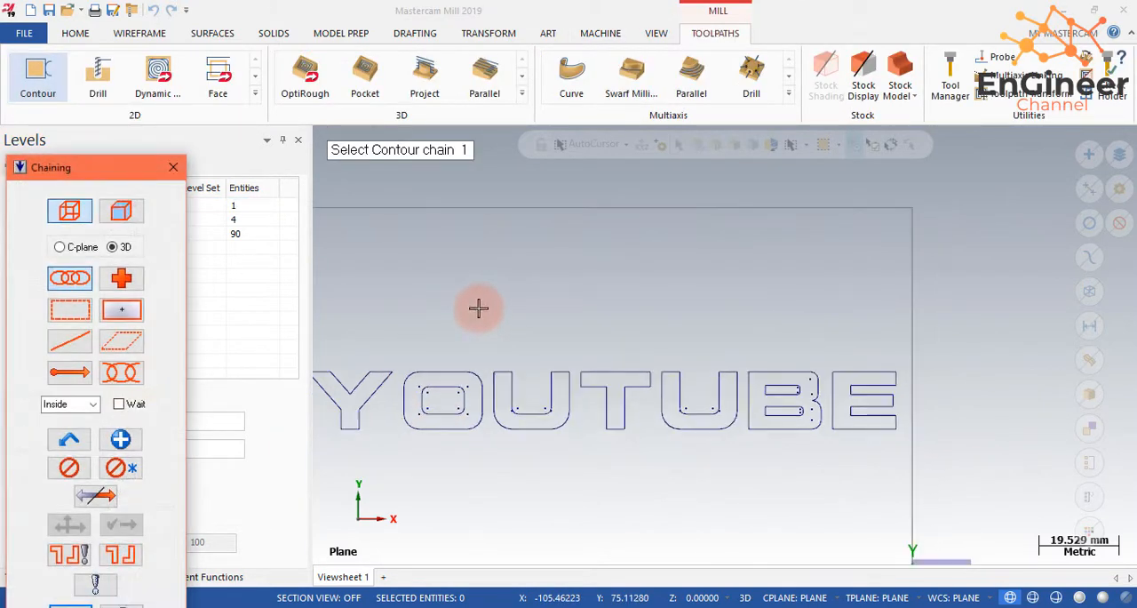
scroll(474, 305, down, 1)
scroll(393, 332, up, 3)
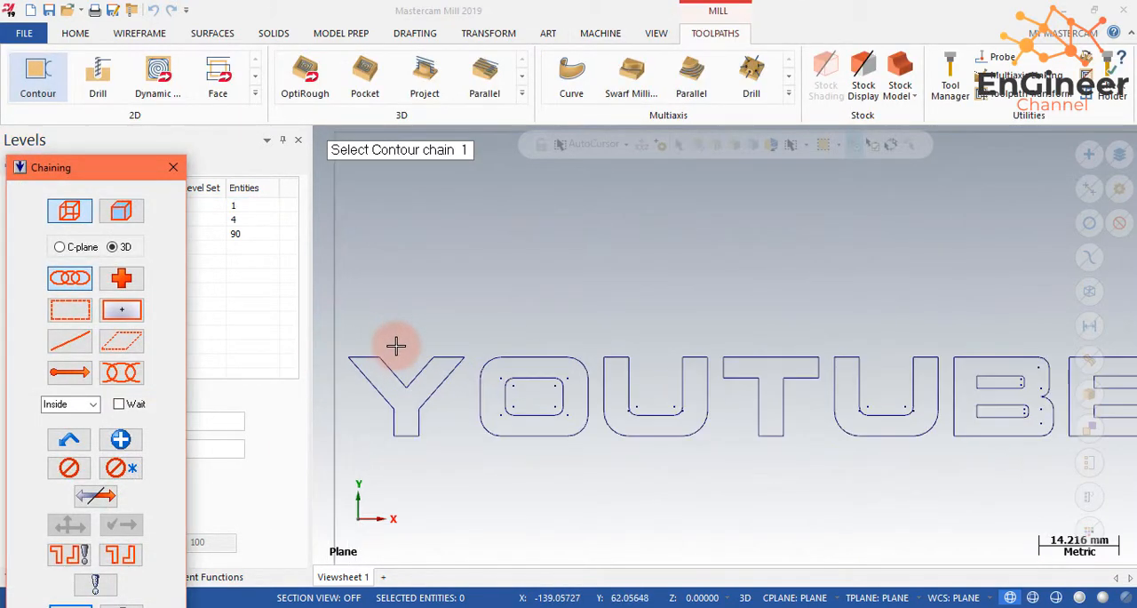
click(399, 362)
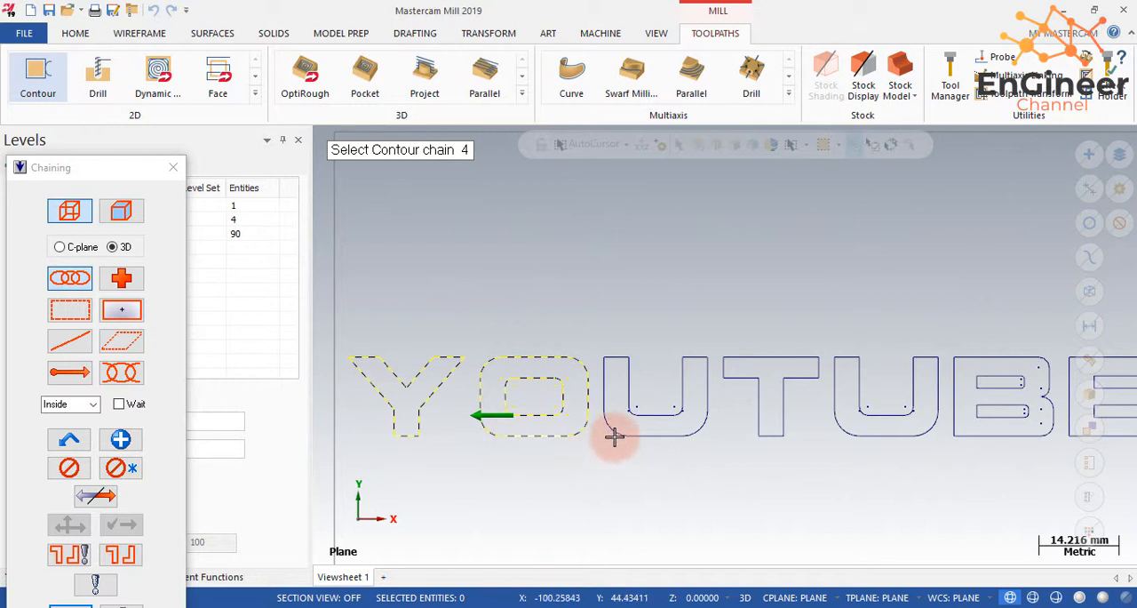
click(757, 435)
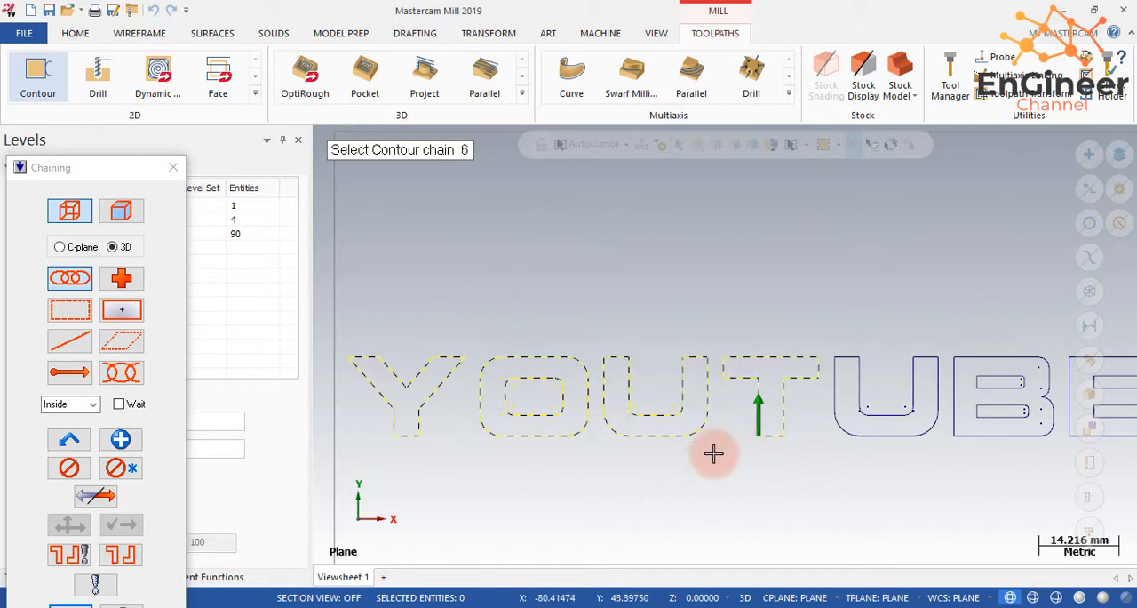
click(875, 437)
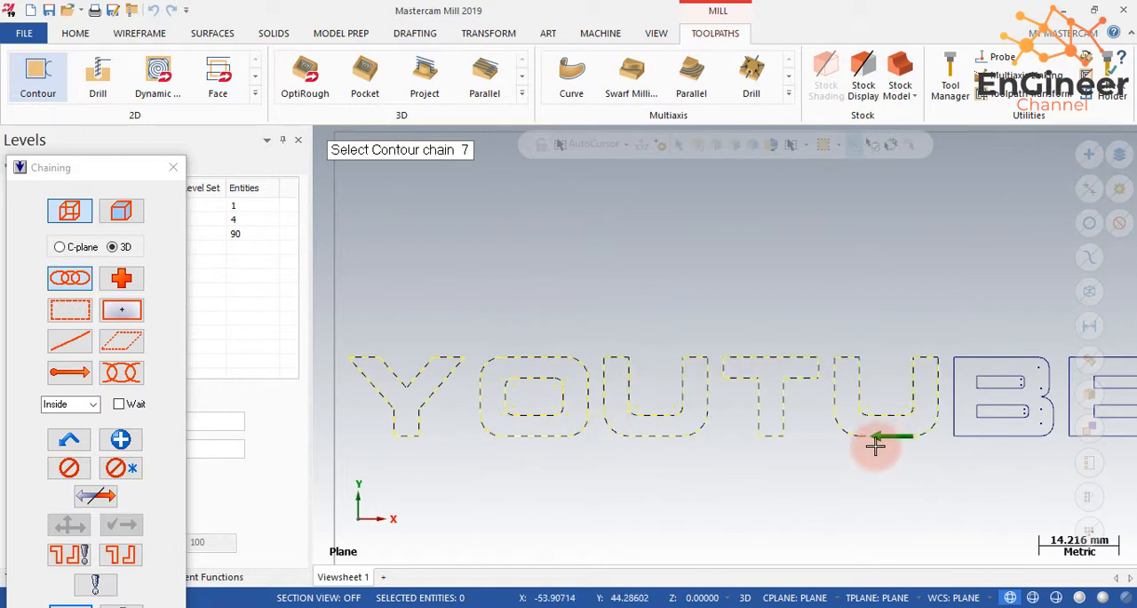
click(992, 434)
click(998, 410)
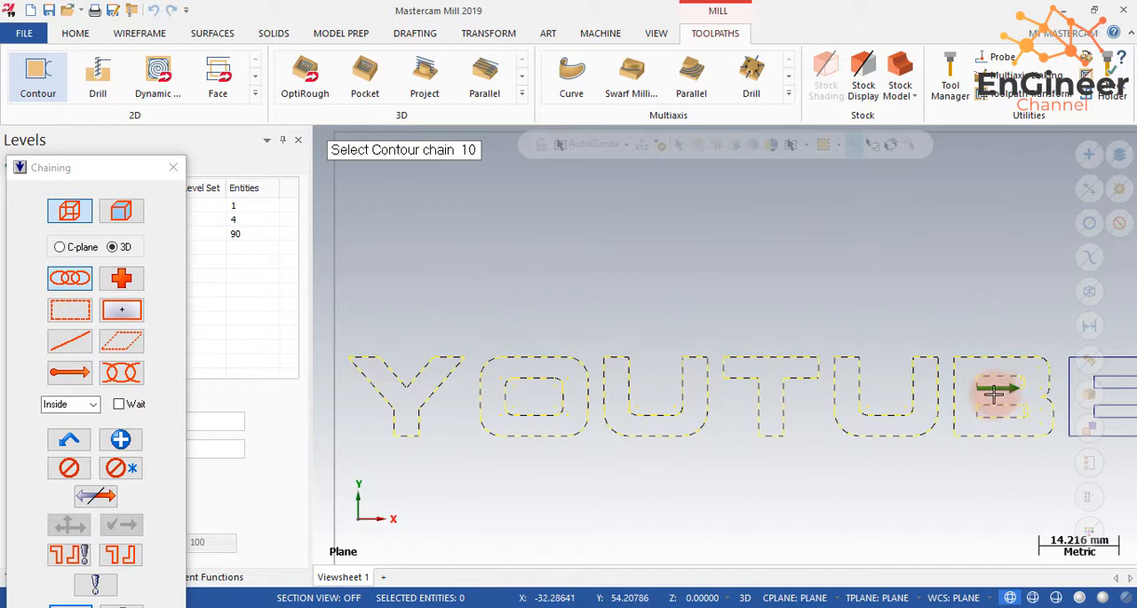
- Add the outline of the letter E to the contour chains and accept the chain selection
scroll(964, 404, down, 1)
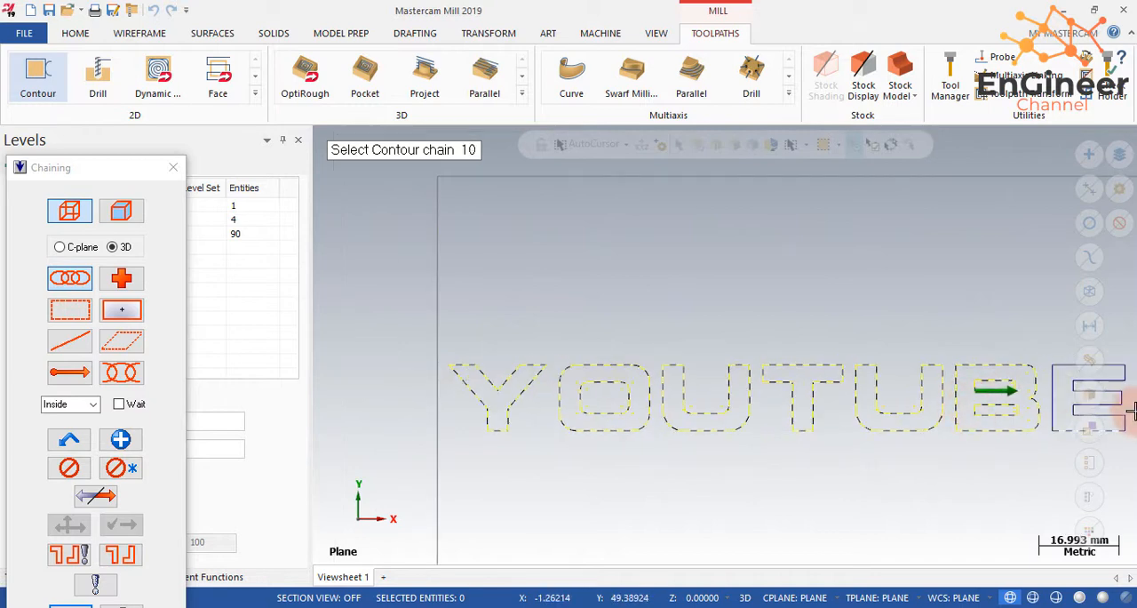
scroll(1121, 404, up, 6)
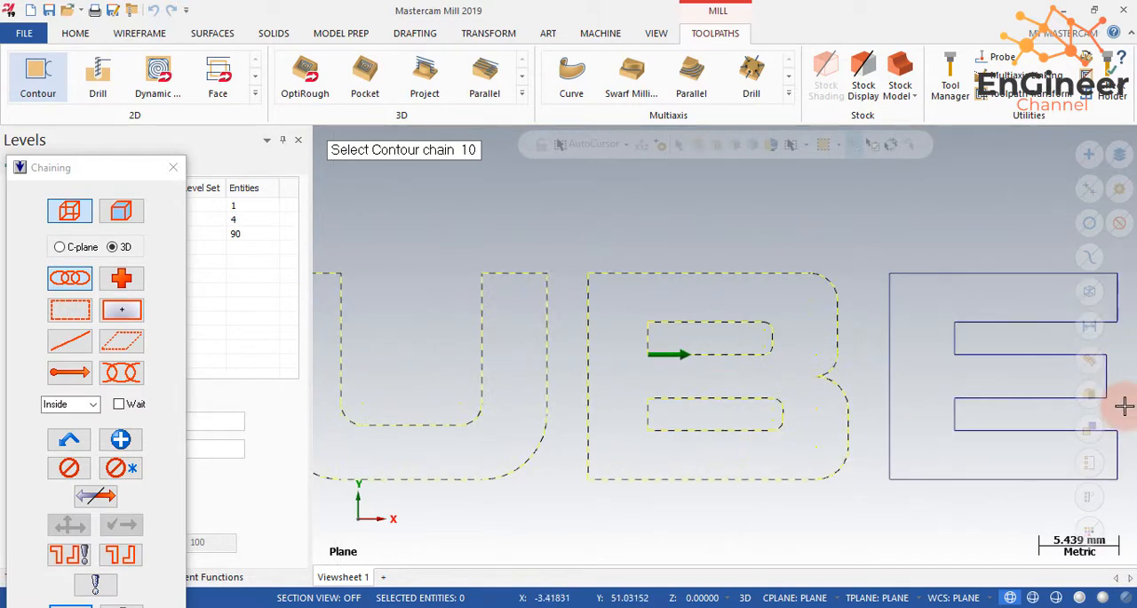
click(1007, 431)
scroll(814, 449, down, 5)
scroll(888, 449, down, 4)
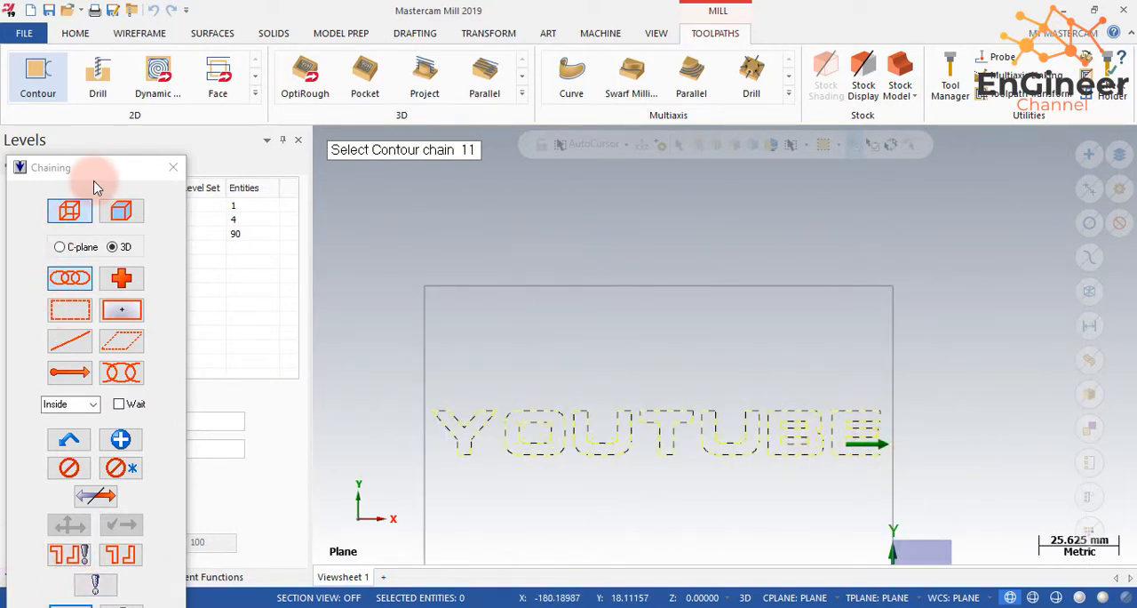
drag(96, 168, 153, 107)
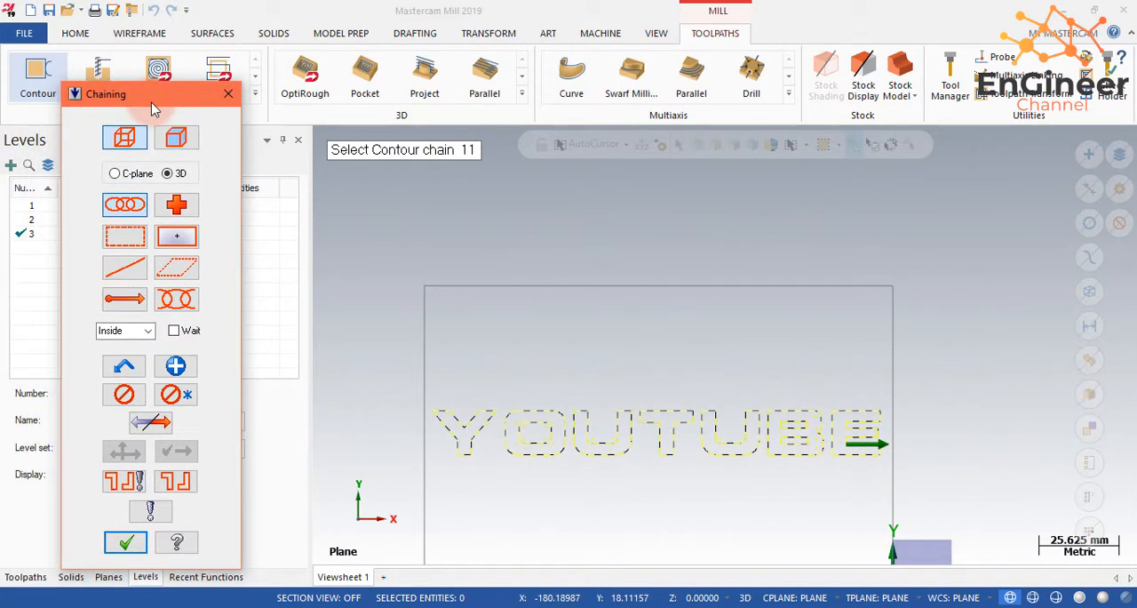
click(138, 538)
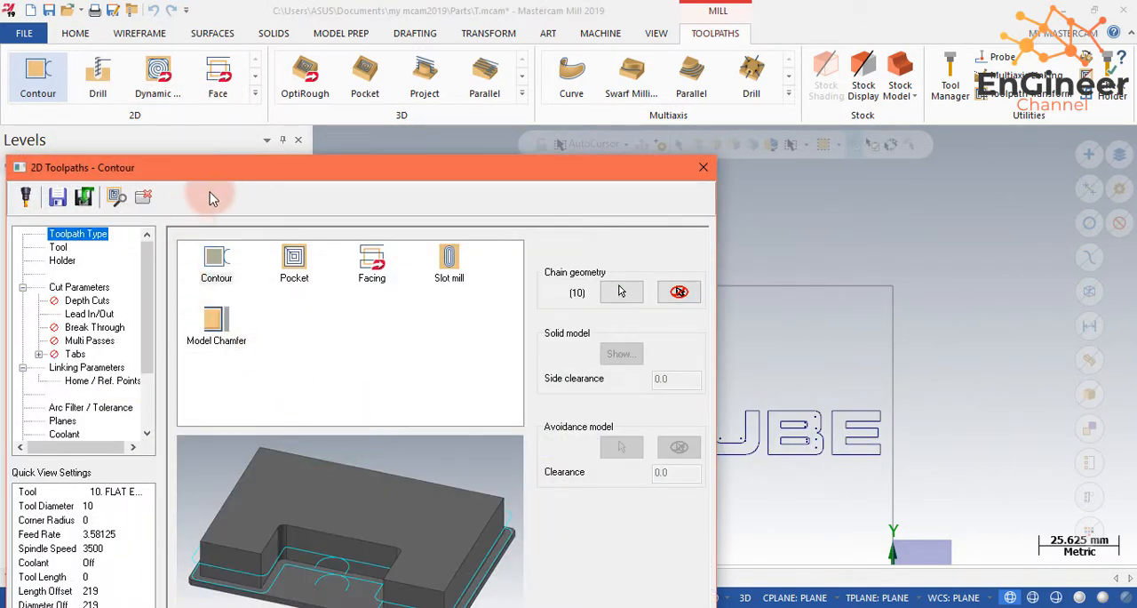
- Filter the contour toolpath's tool list to the flat endmill type only
drag(218, 176, 474, 42)
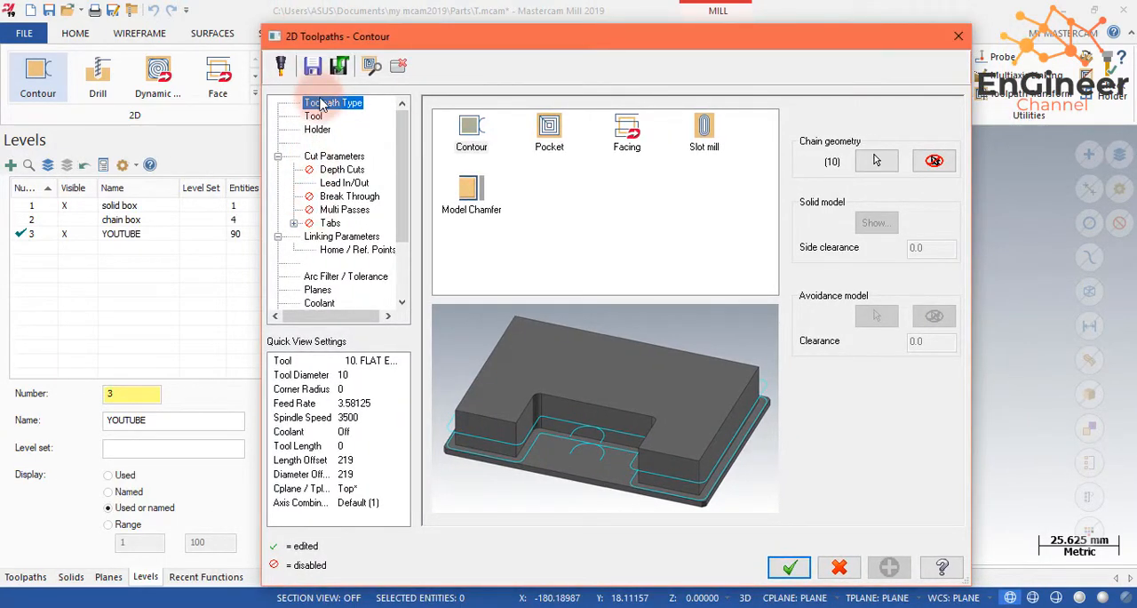
click(315, 116)
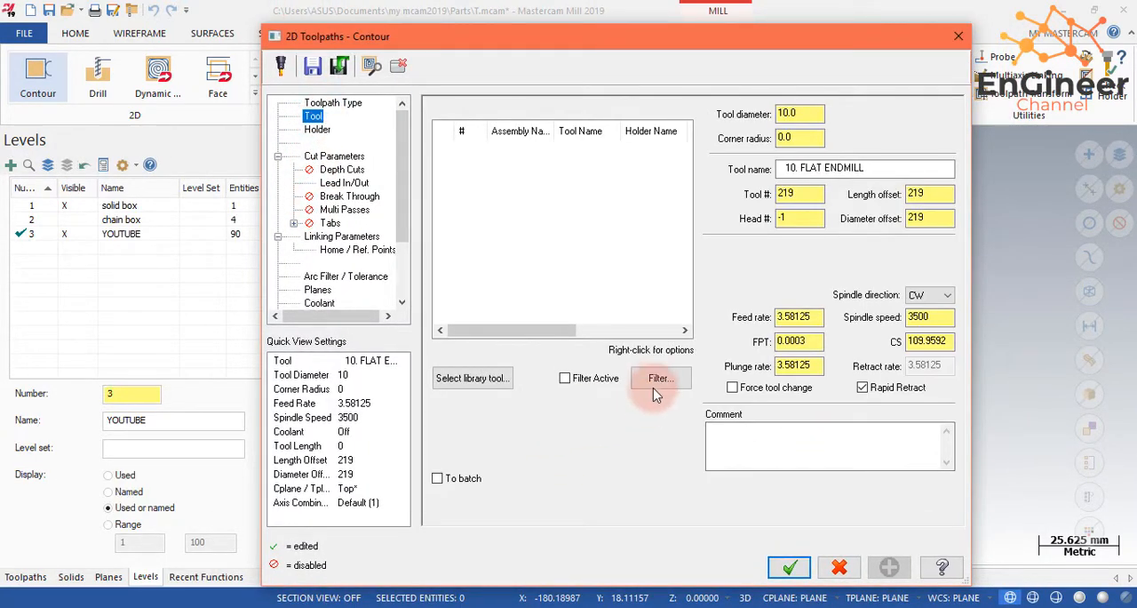
click(657, 377)
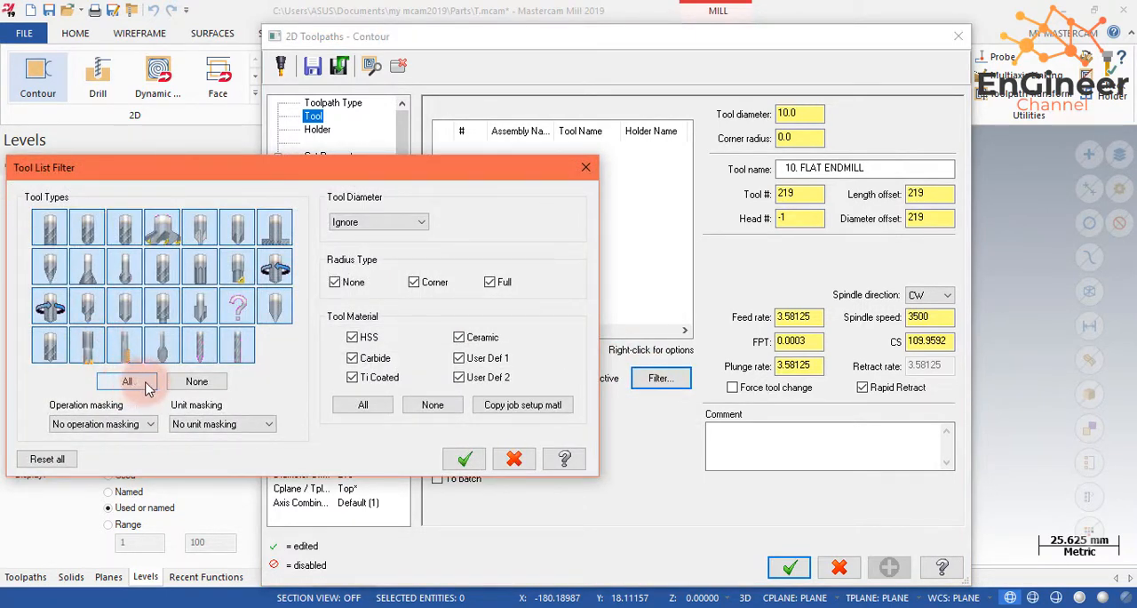
click(196, 381)
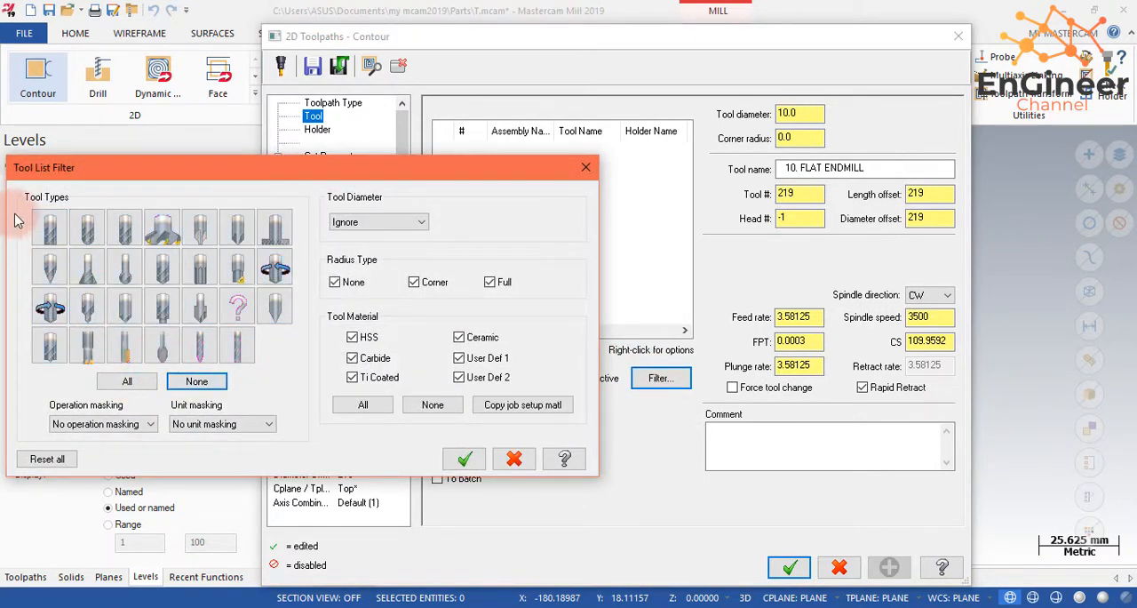
click(62, 242)
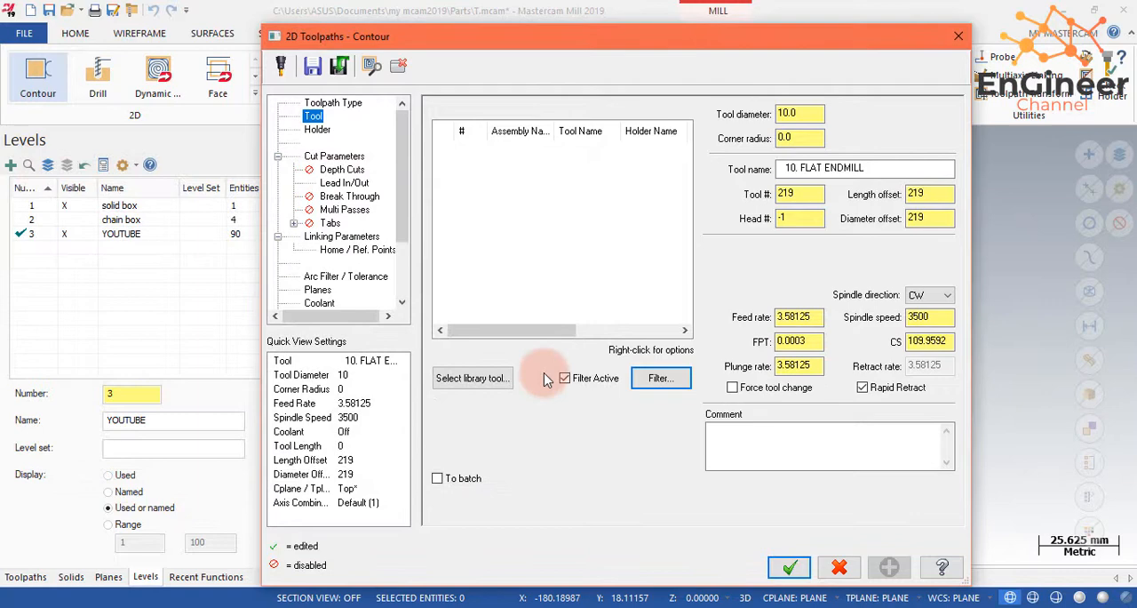
- Add the 4 mm flat end mill from the Mill_mm tool library to the contour toolpath
click(475, 377)
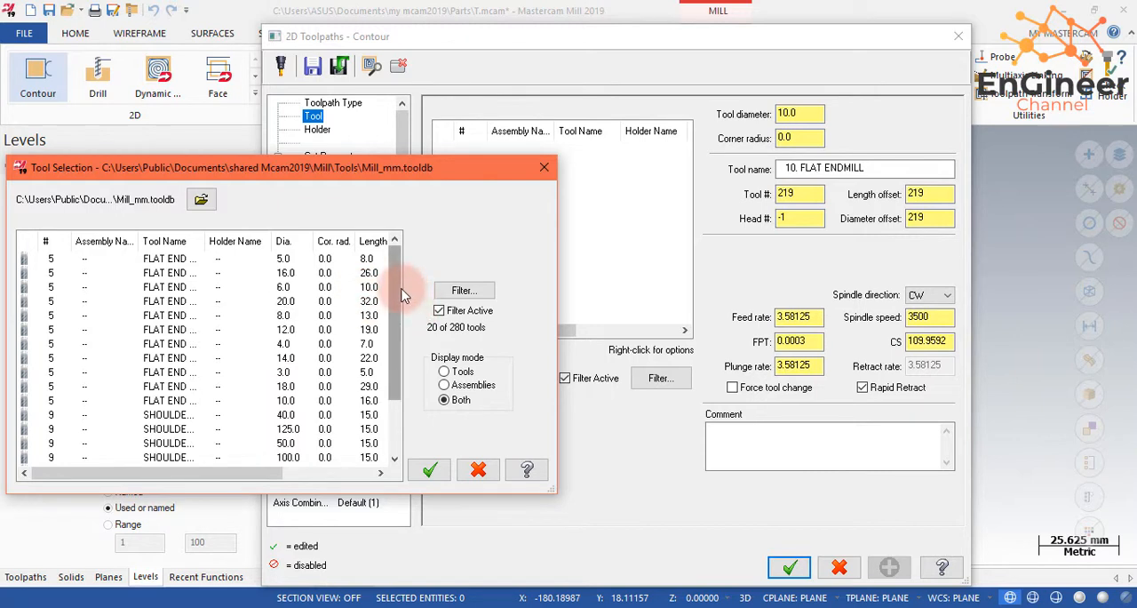
scroll(382, 355, down, 2)
scroll(379, 360, up, 2)
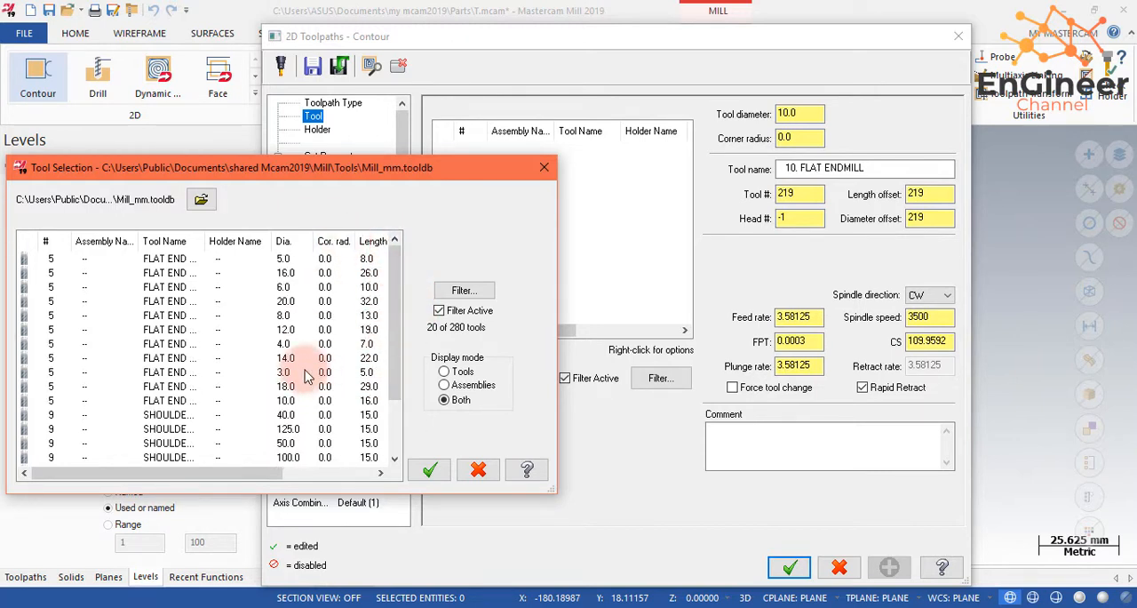
click(286, 345)
click(428, 468)
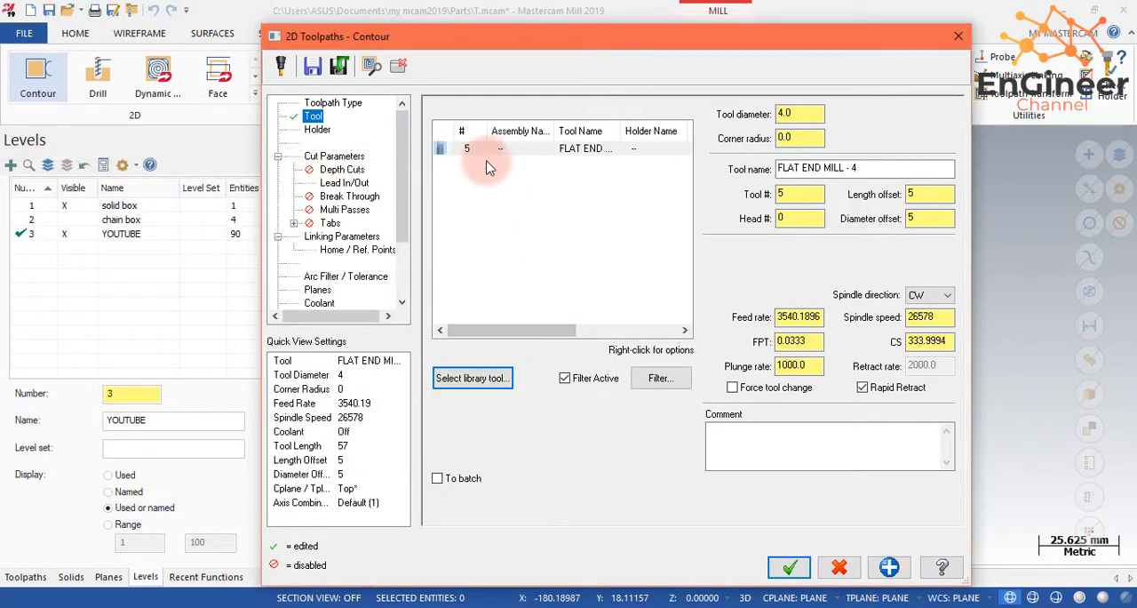
- Edit the flat end mill so its cutting, shoulder and shank diameters are each 2 mm, and apply the tool changes
click(478, 151)
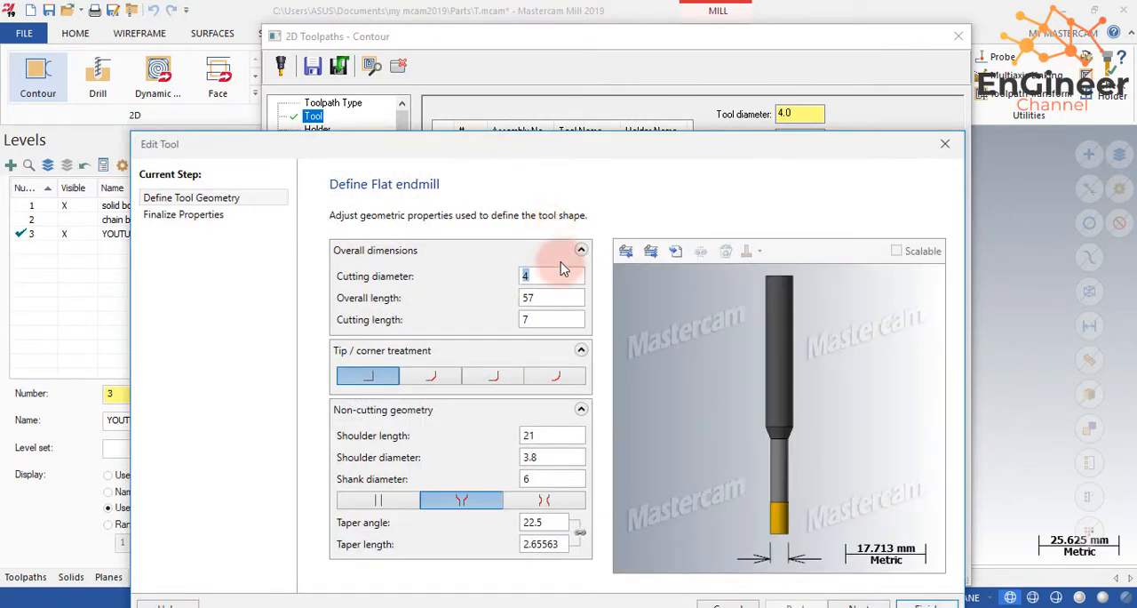
text(2)
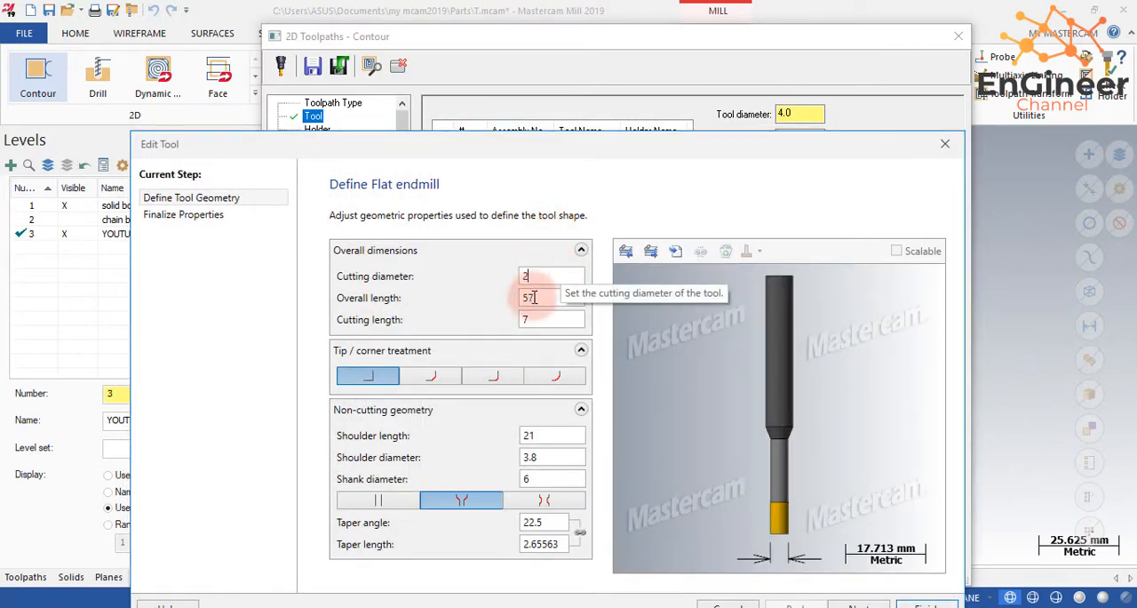
click(560, 481)
text(2)
click(552, 435)
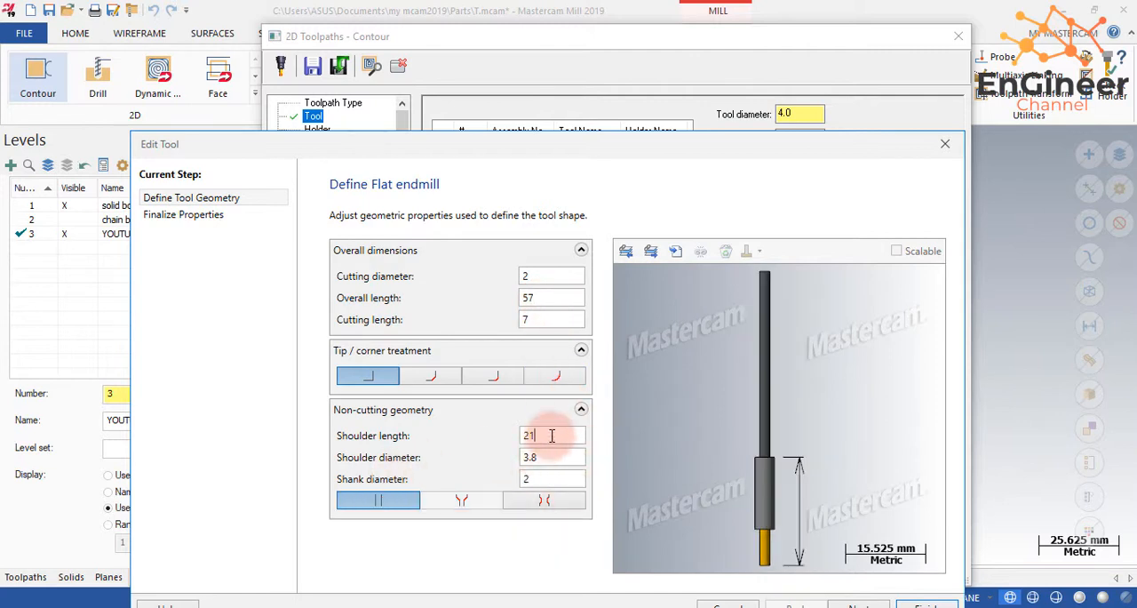
text(21)
click(551, 455)
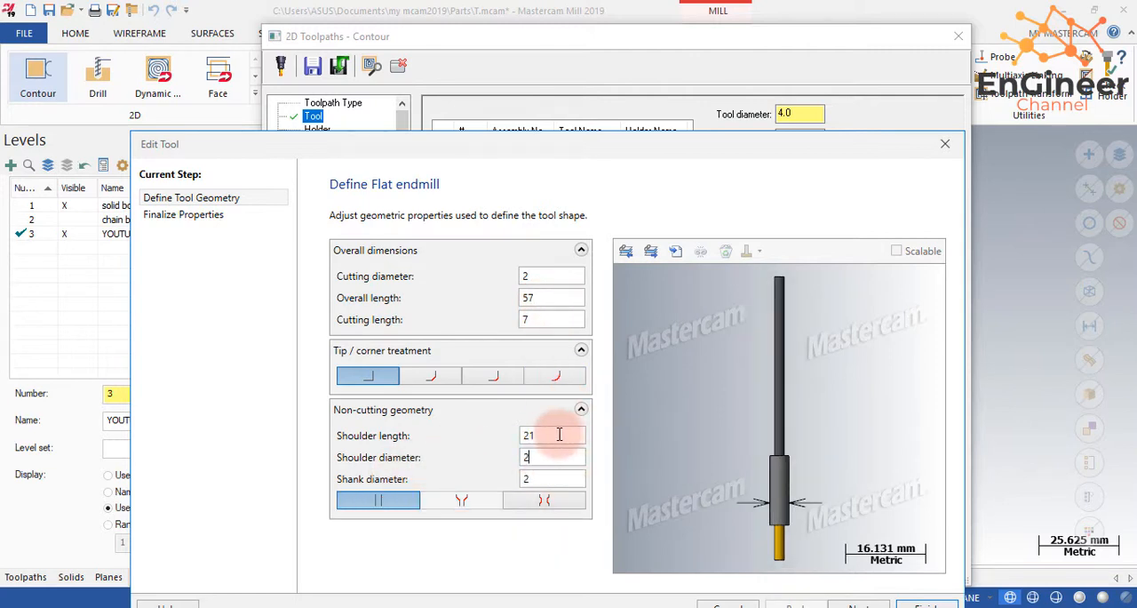
text(2)
click(559, 434)
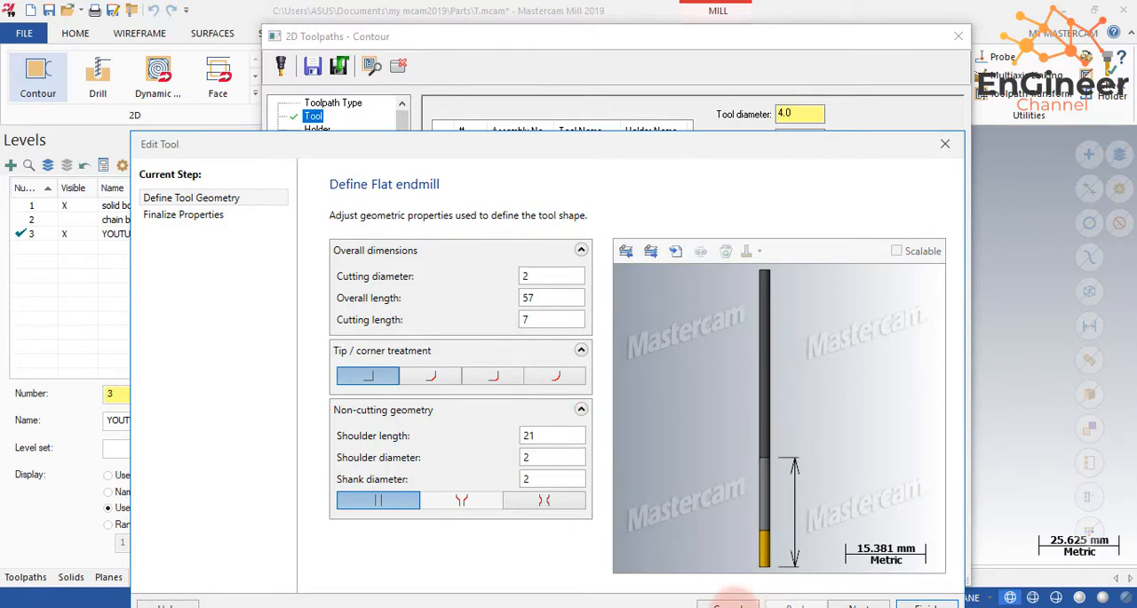
drag(764, 144, 799, 16)
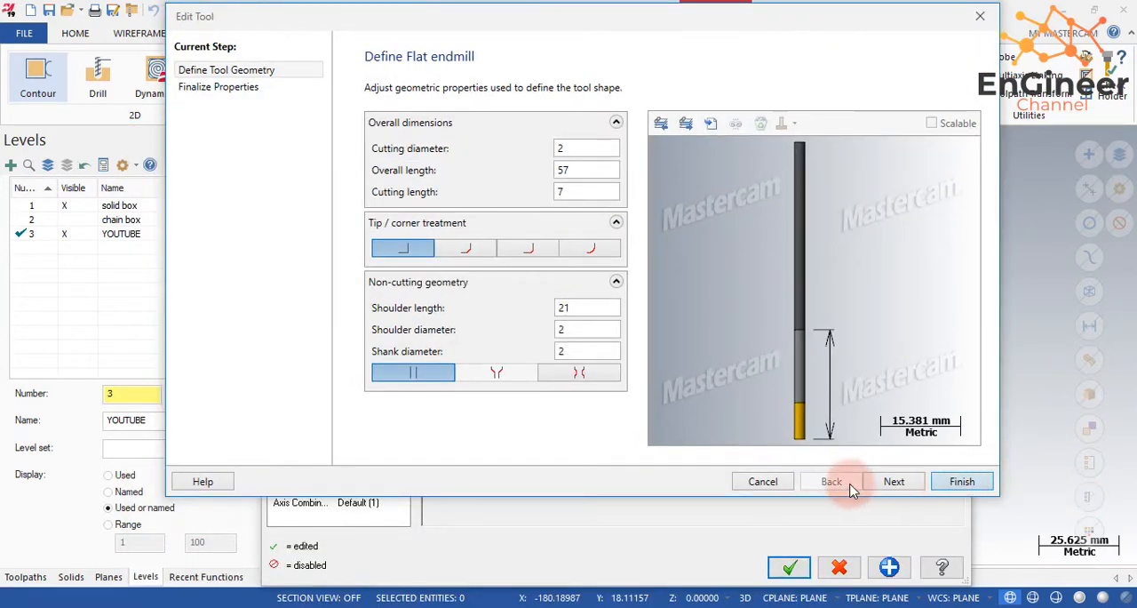
click(962, 481)
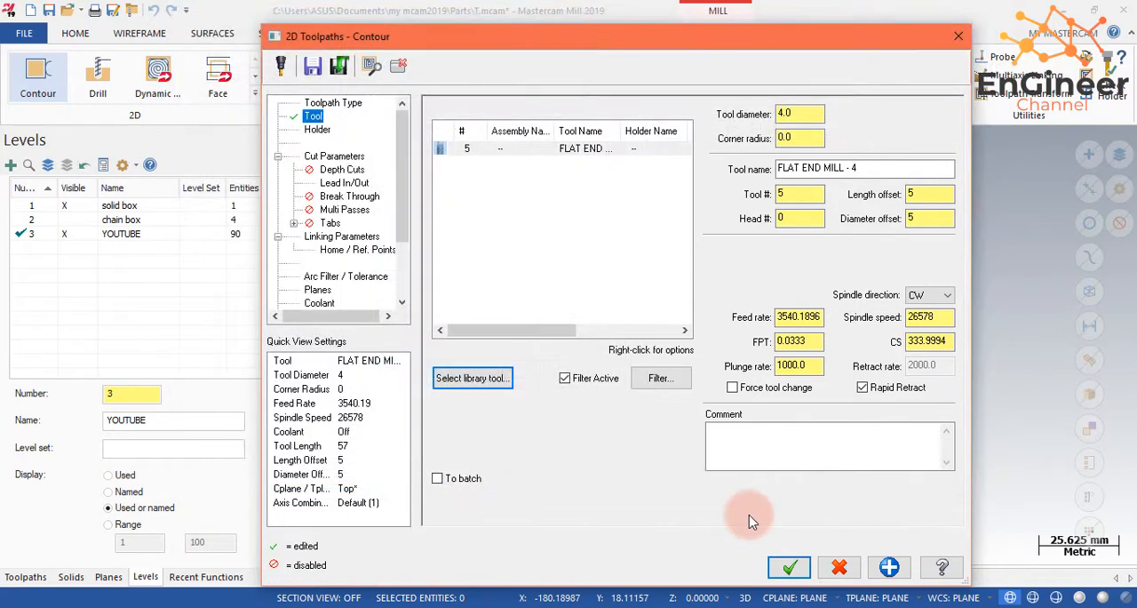
click(296, 302)
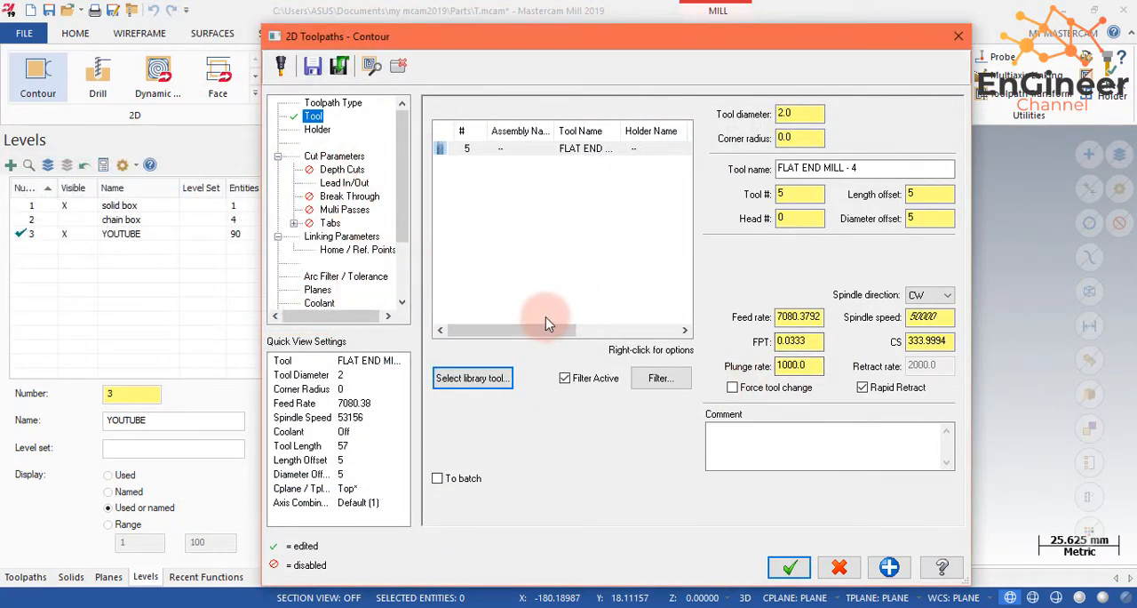
- Enable depth cuts for the contour toolpath with a maximum rough step of 1 mm and a finish step of 0.5 mm
click(318, 129)
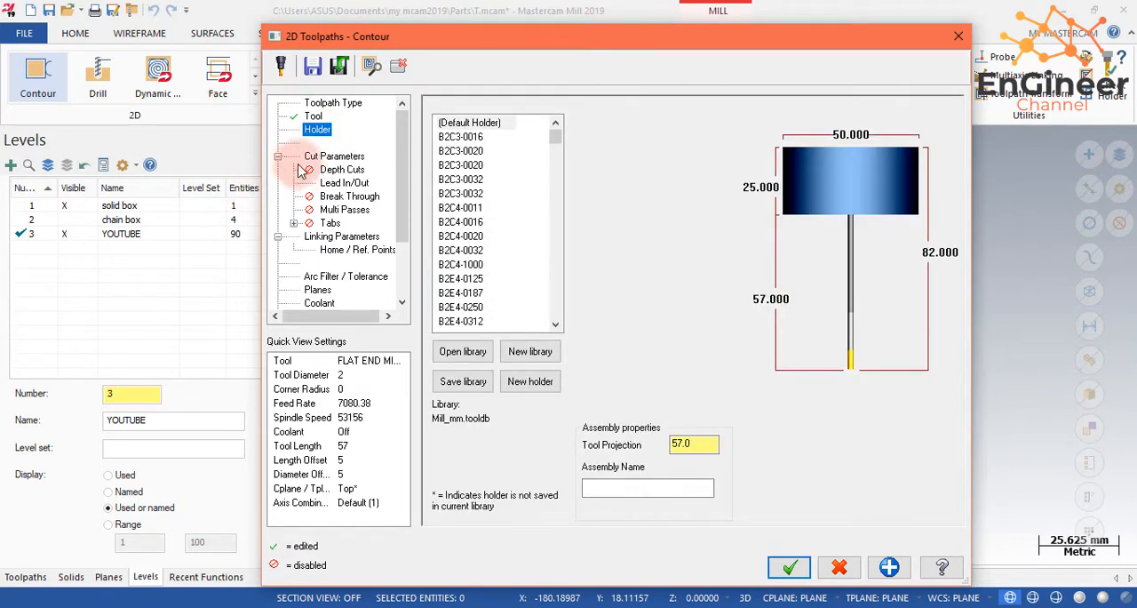
click(316, 164)
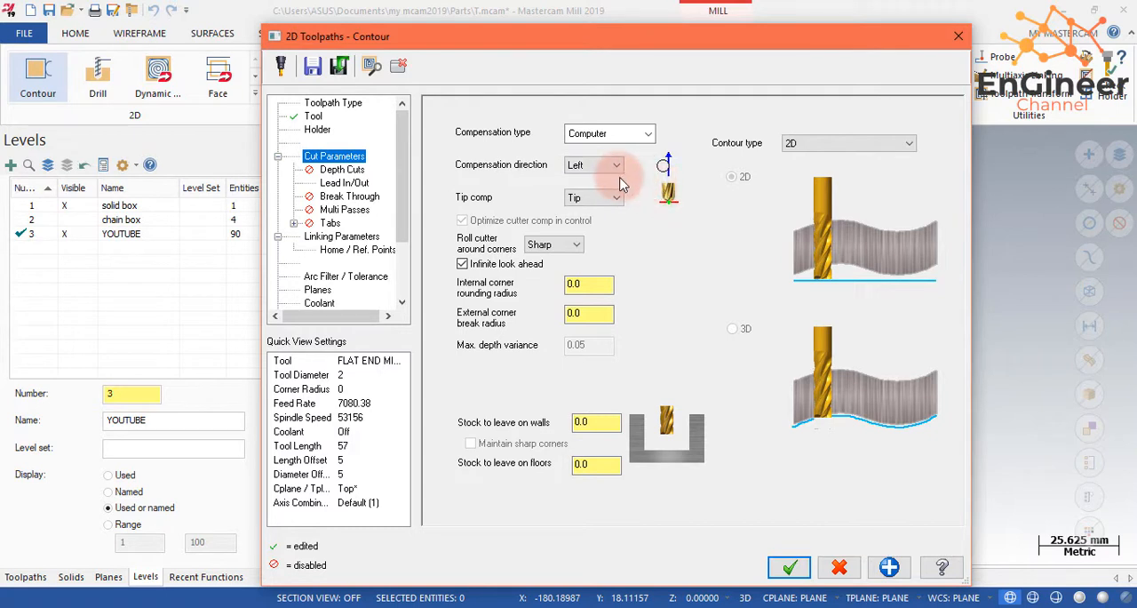
click(346, 170)
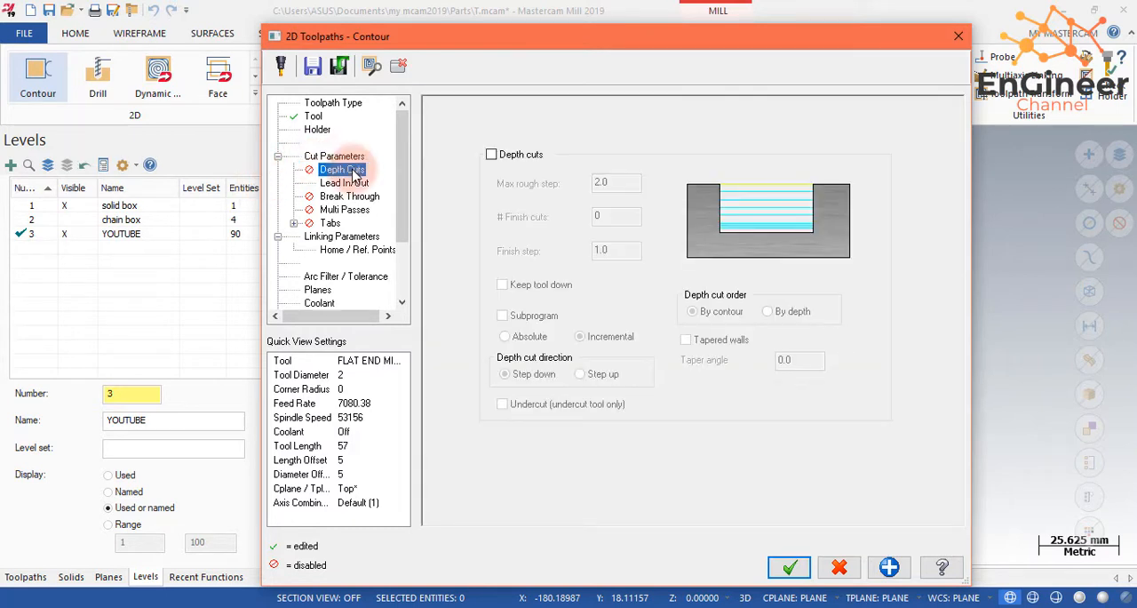
click(520, 156)
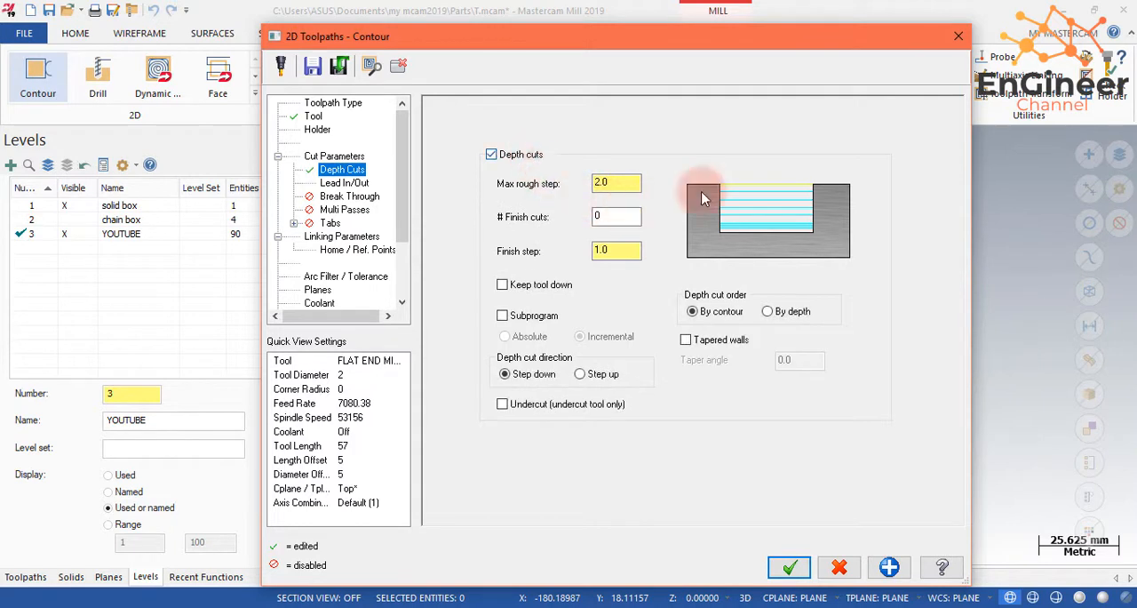
double_click(620, 182)
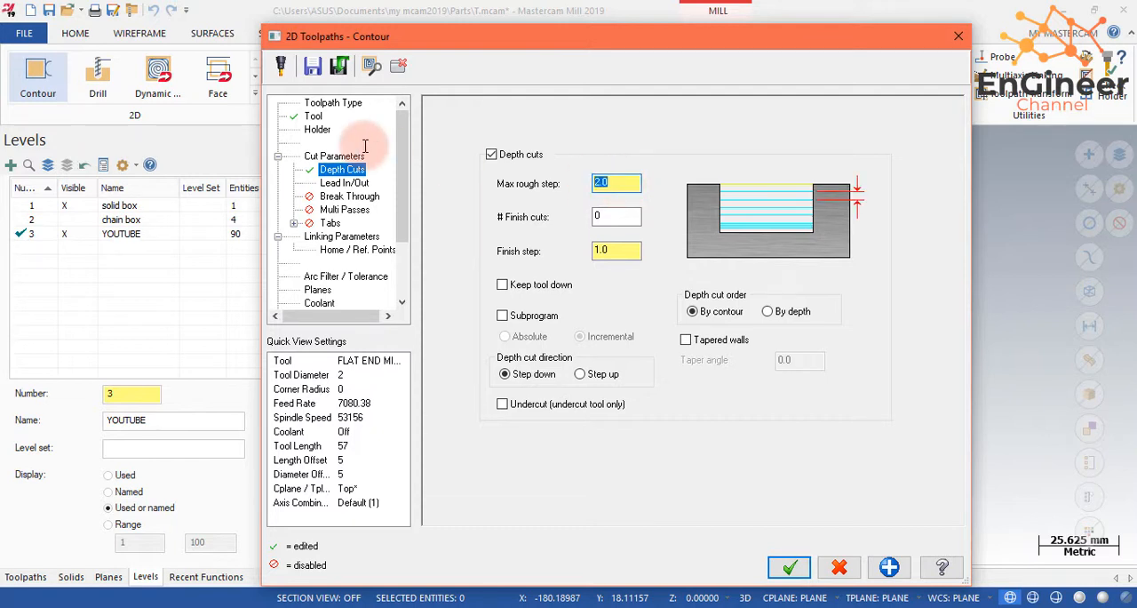
text(1.0)
double_click(613, 250)
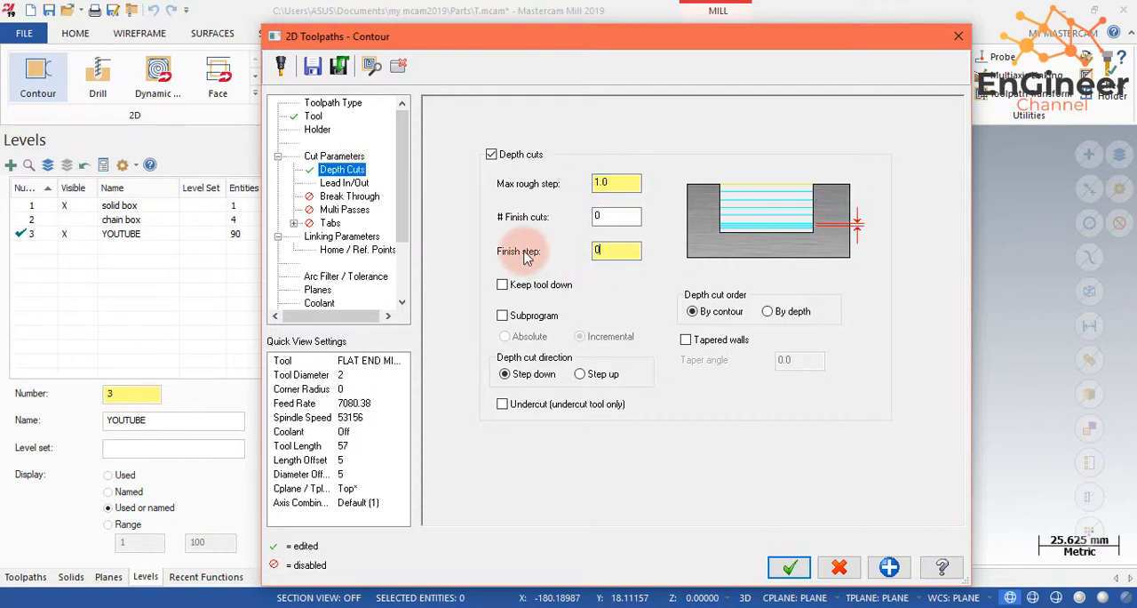
text(0.5)
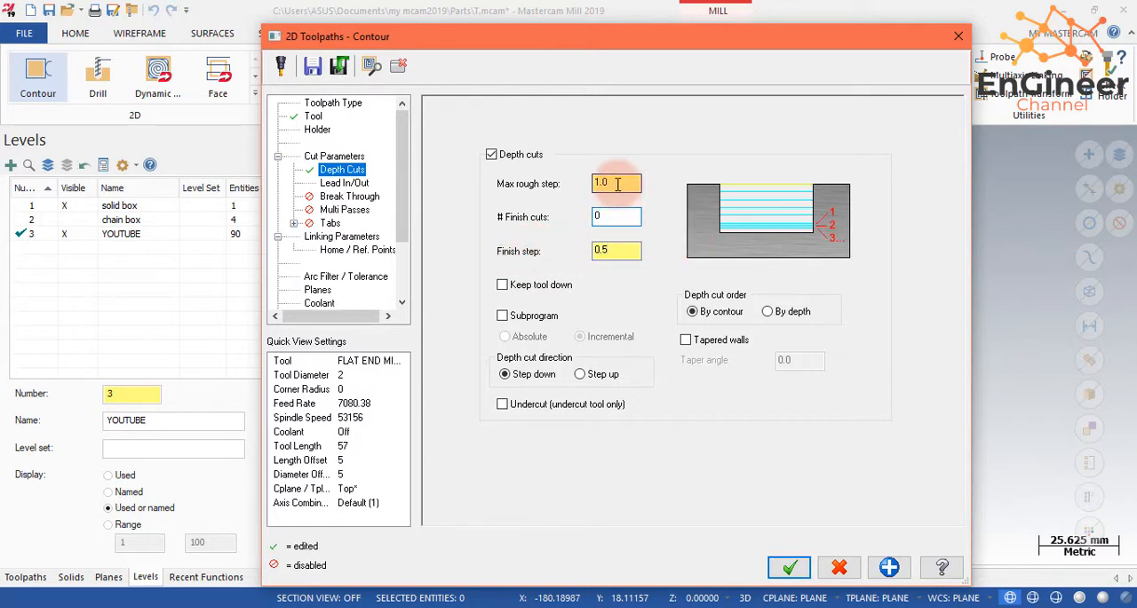
- Turn off lead in/out for the contour toolpath and review the break through, multi passes and tabs settings
click(350, 184)
click(439, 107)
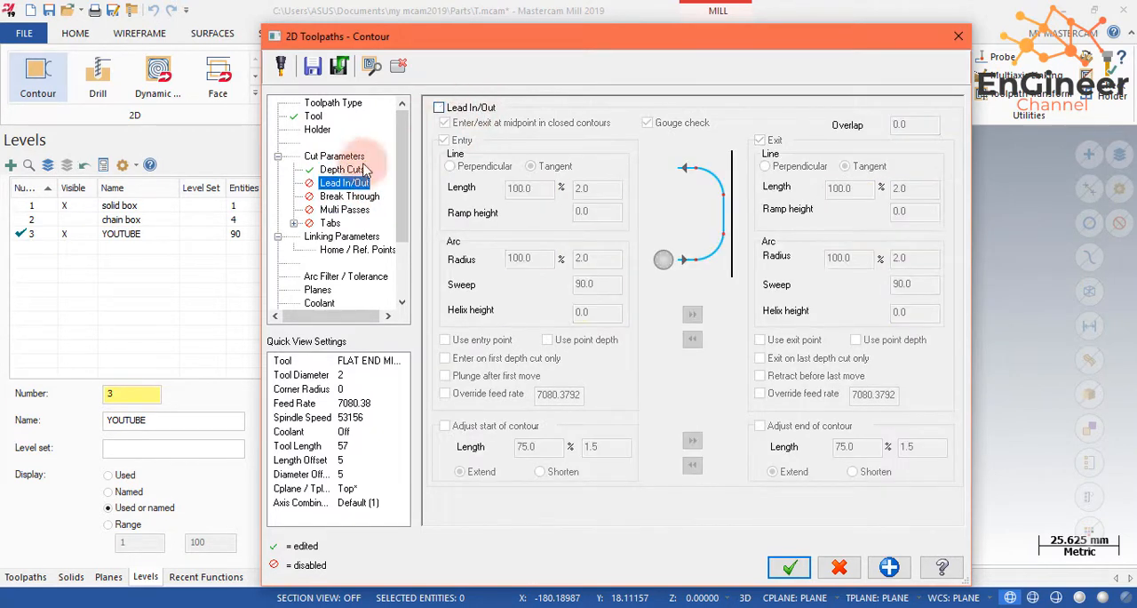
click(349, 196)
click(359, 209)
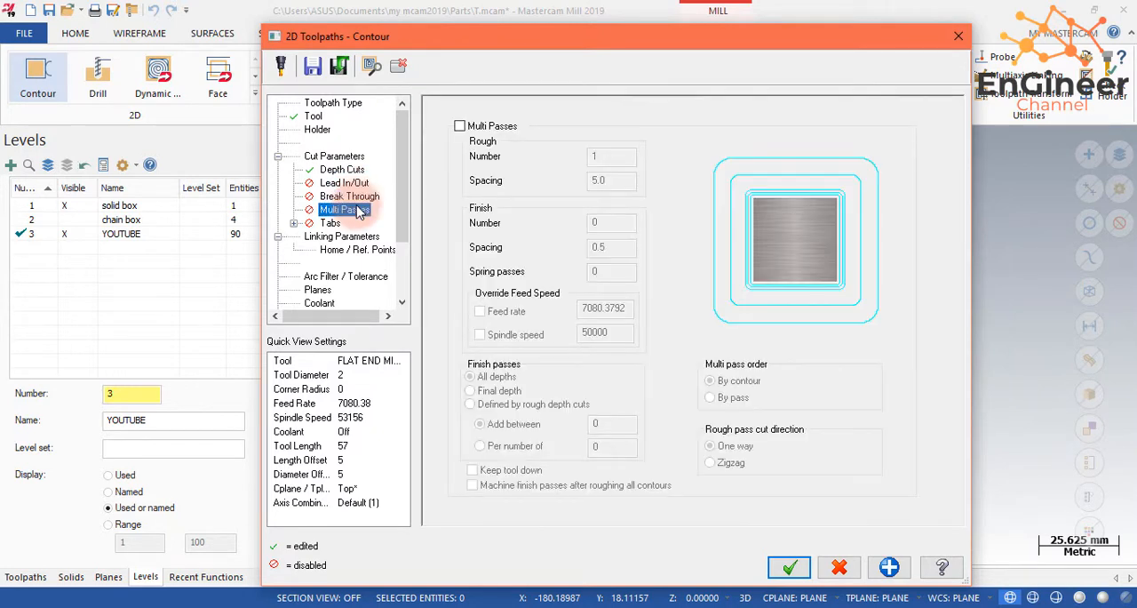
click(328, 223)
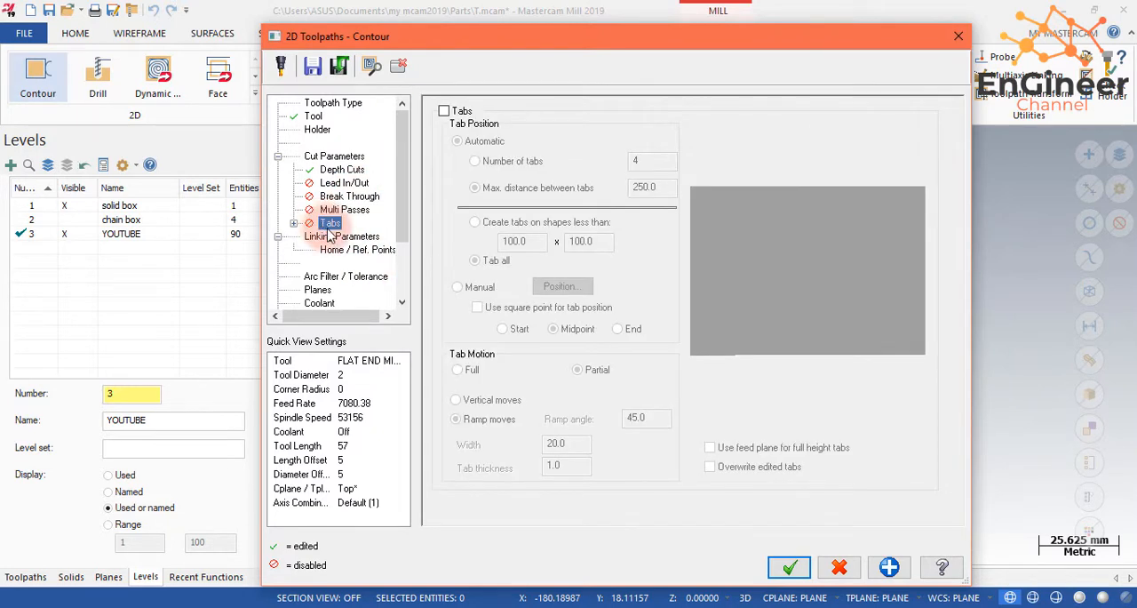
click(294, 223)
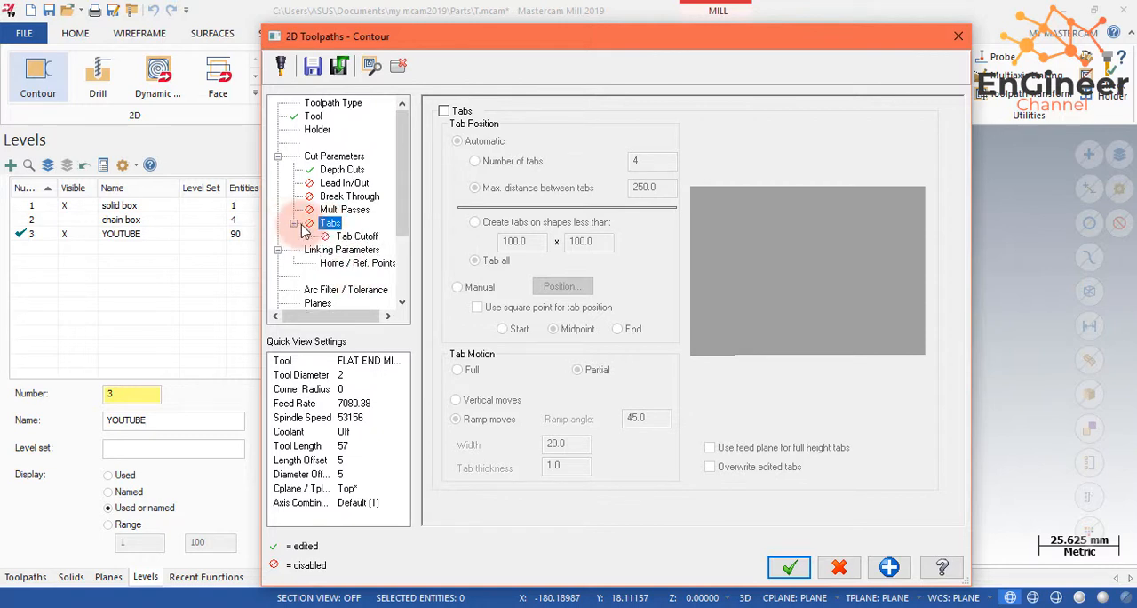
click(294, 223)
- Enable the clearance height in the linking parameters at 50 mm, measured incrementally
click(341, 236)
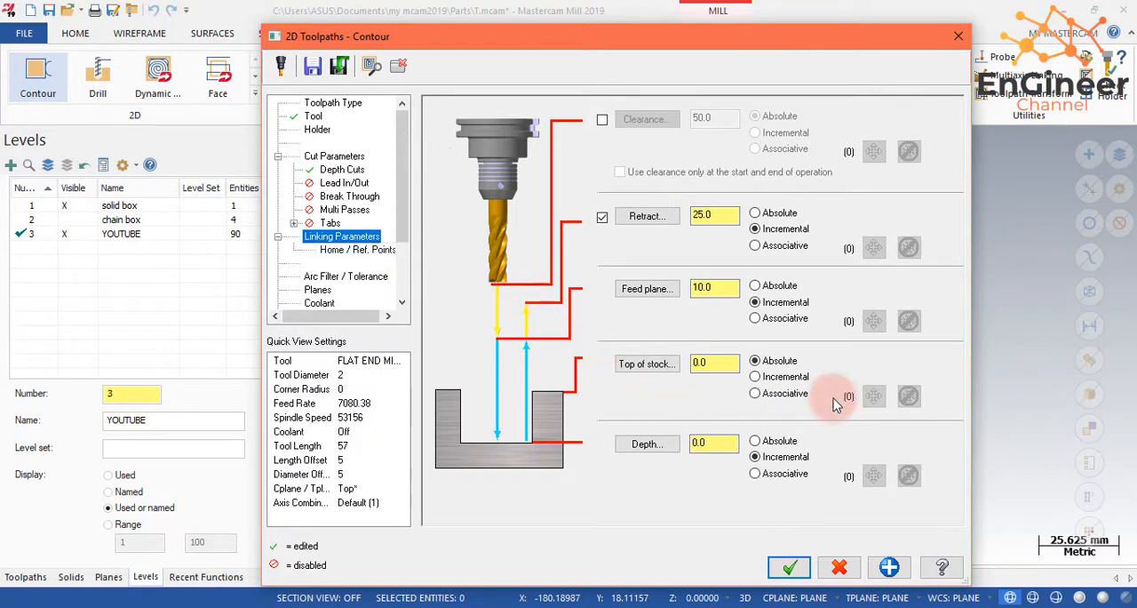
click(602, 121)
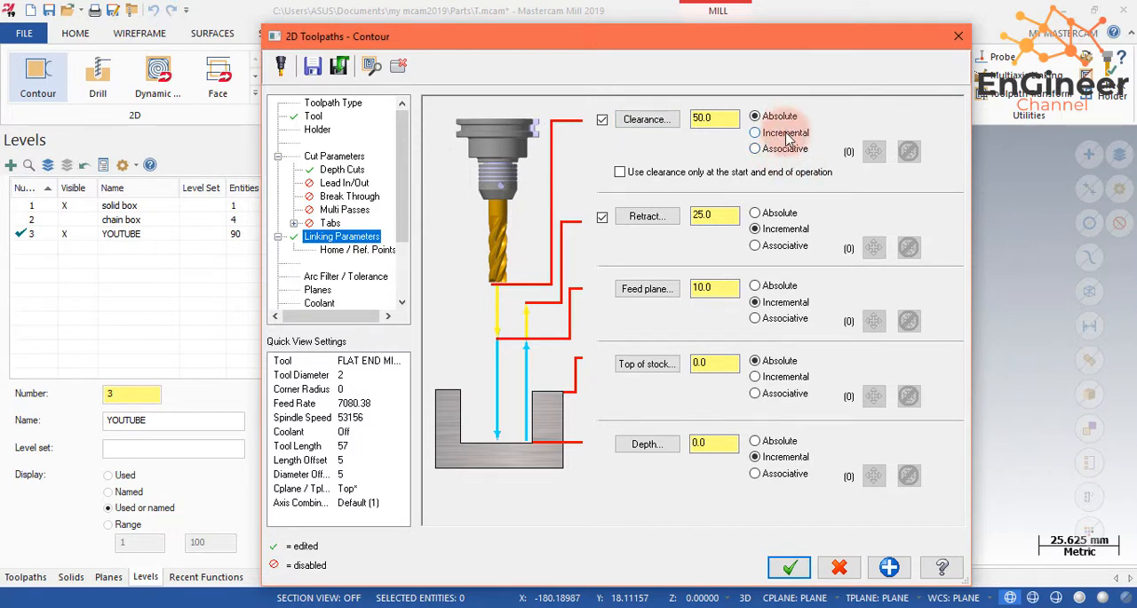
click(756, 133)
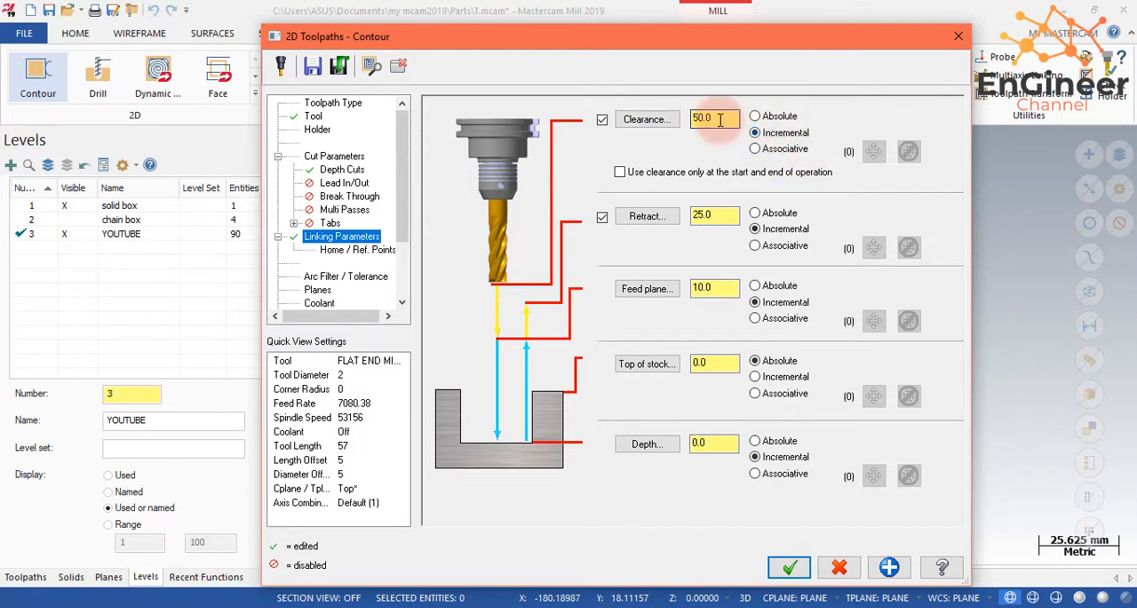
- Set the contour toolpath's top of stock to 30 mm as an absolute value
click(772, 377)
click(716, 363)
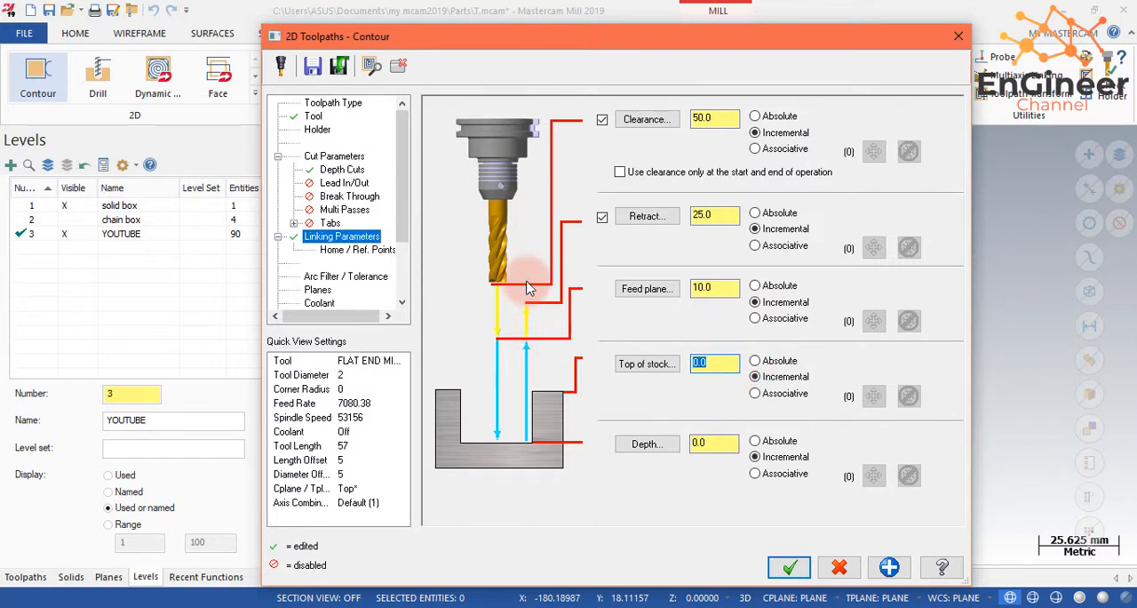
click(766, 360)
click(715, 362)
text(30)
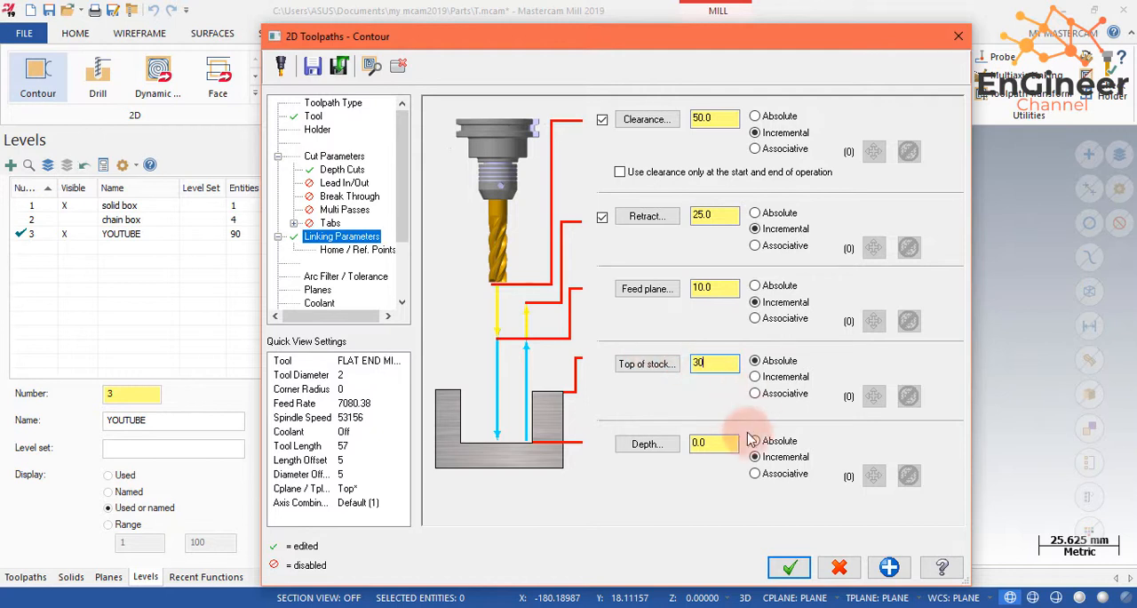
- Set the contour toolpath's cutting depth to 27 mm as an absolute value
click(726, 442)
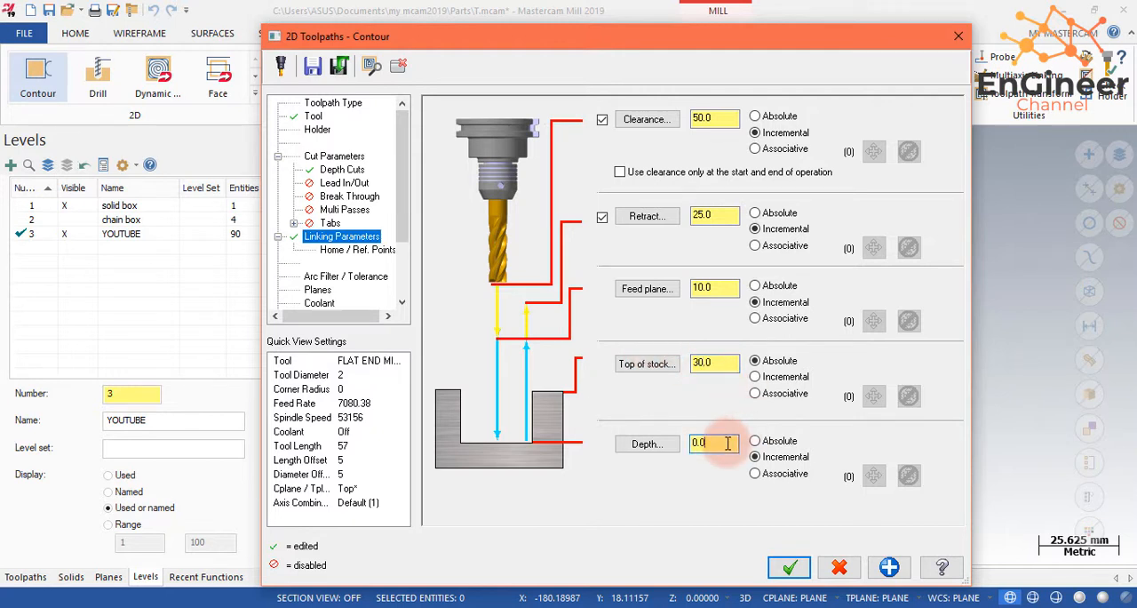
double_click(727, 443)
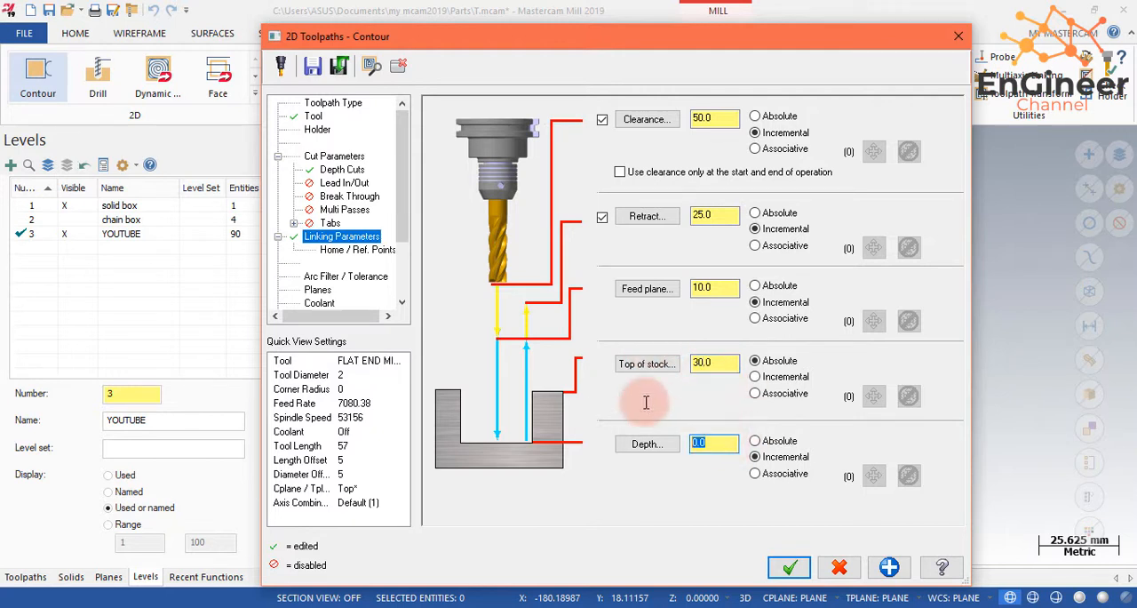
click(754, 440)
drag(671, 431, 583, 393)
text(2)
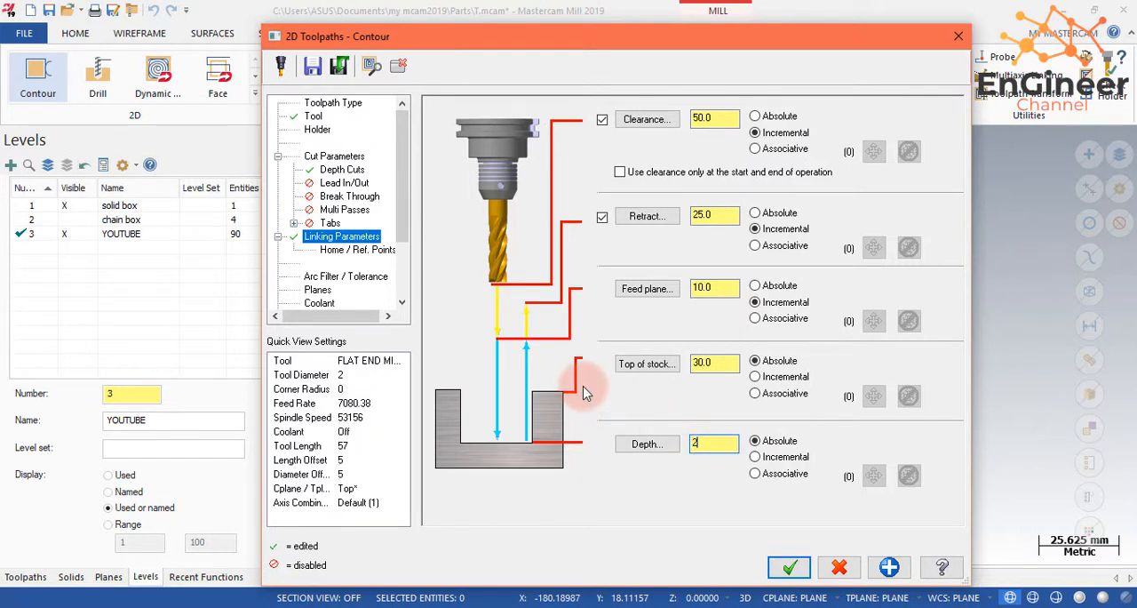
text(7)
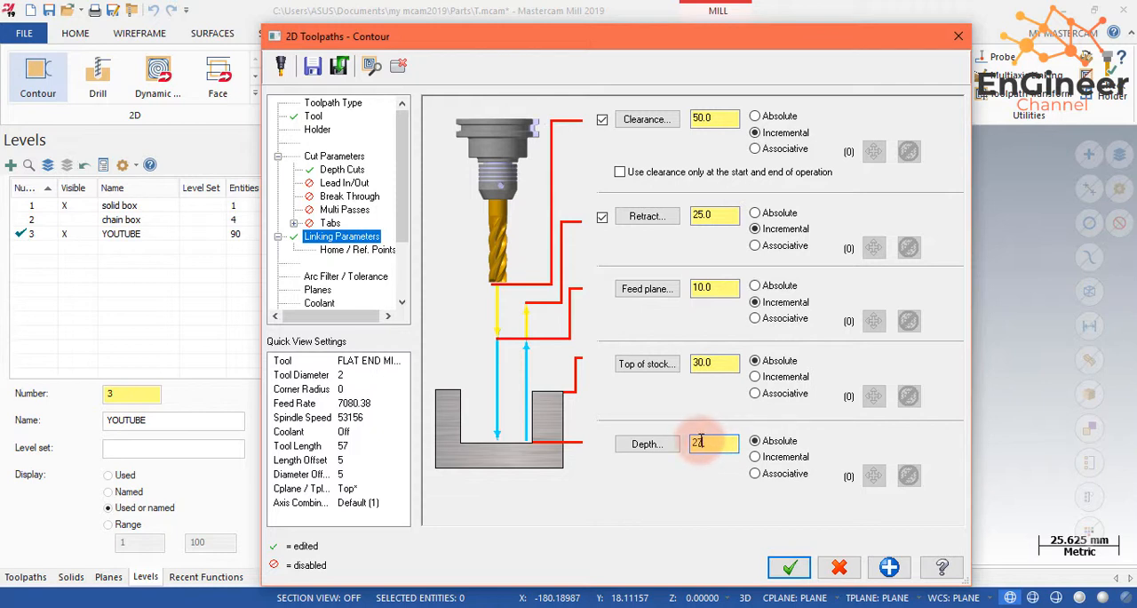
drag(701, 441, 563, 404)
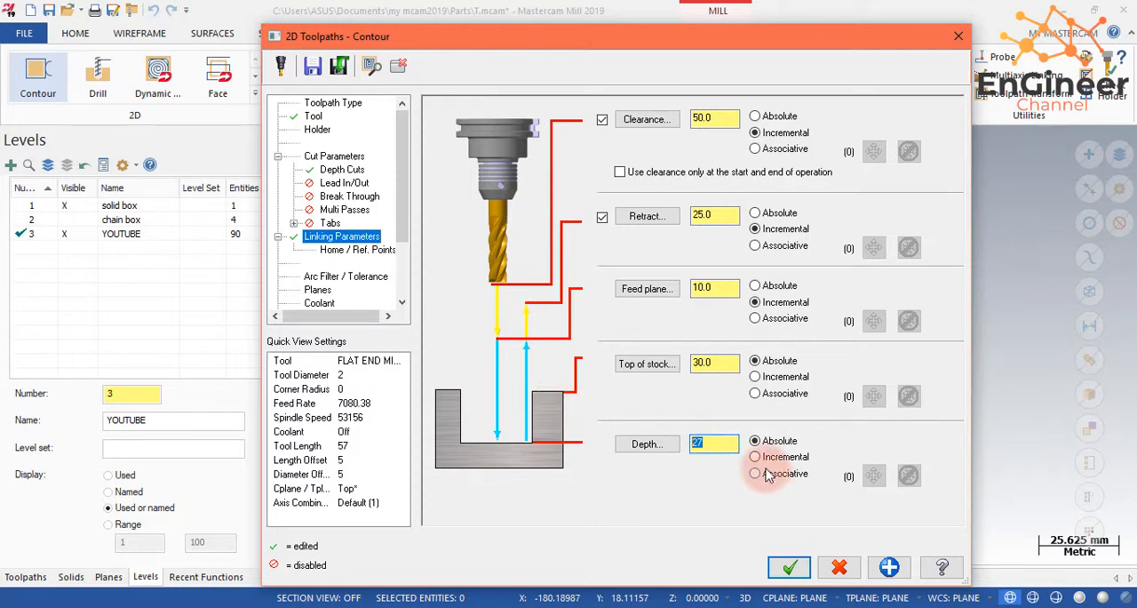
- Set the working coordinate system, tool plane and construction plane to Top and generate the contour toolpath
click(360, 250)
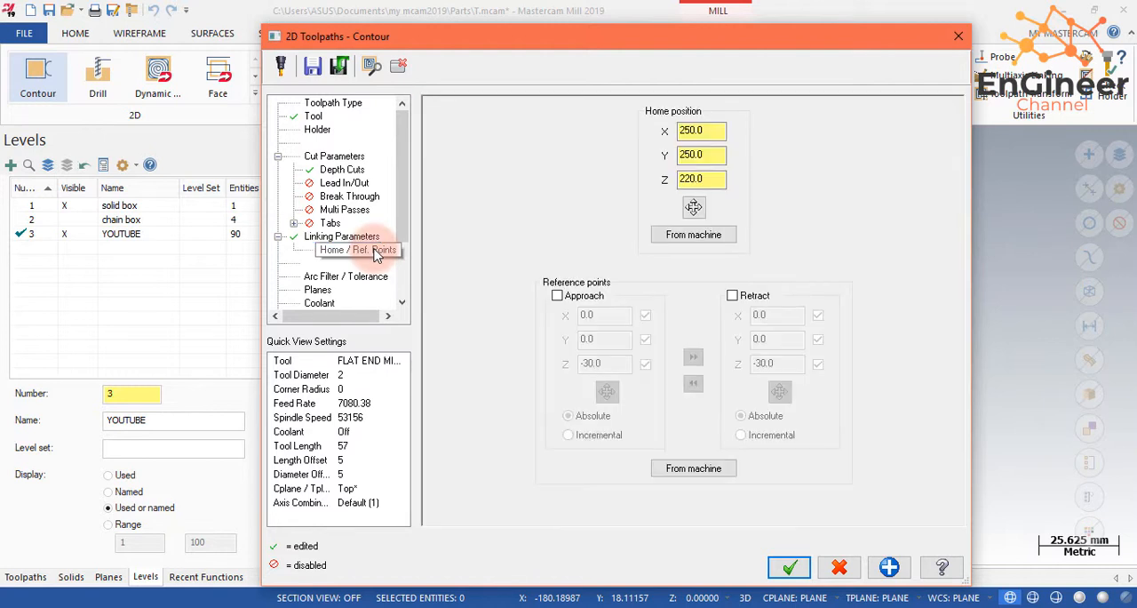
click(371, 277)
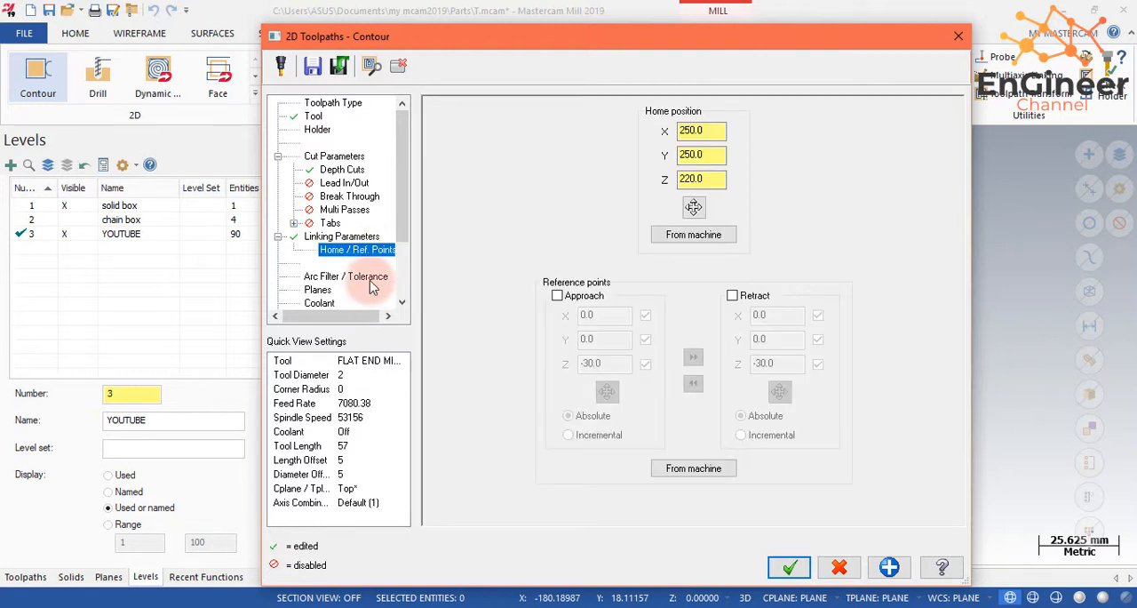
click(320, 292)
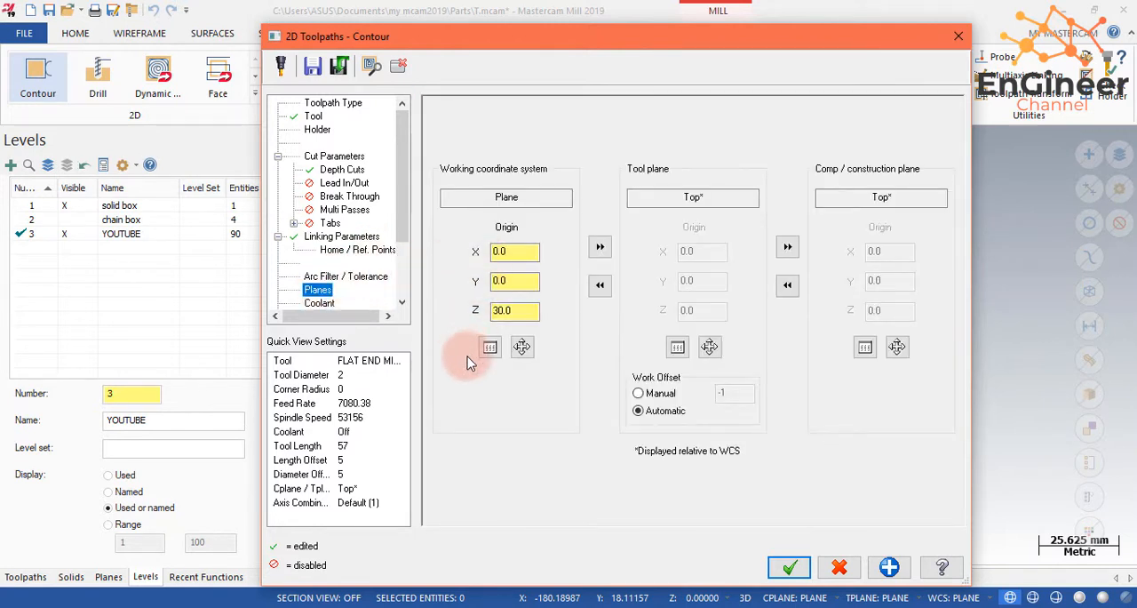
click(491, 347)
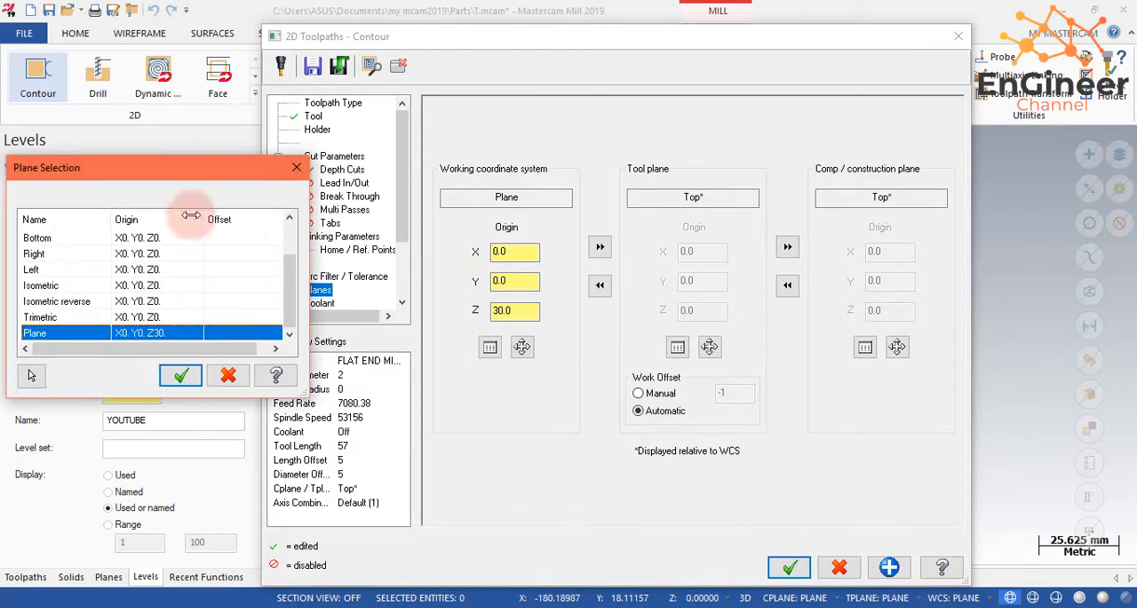
click(105, 239)
click(180, 375)
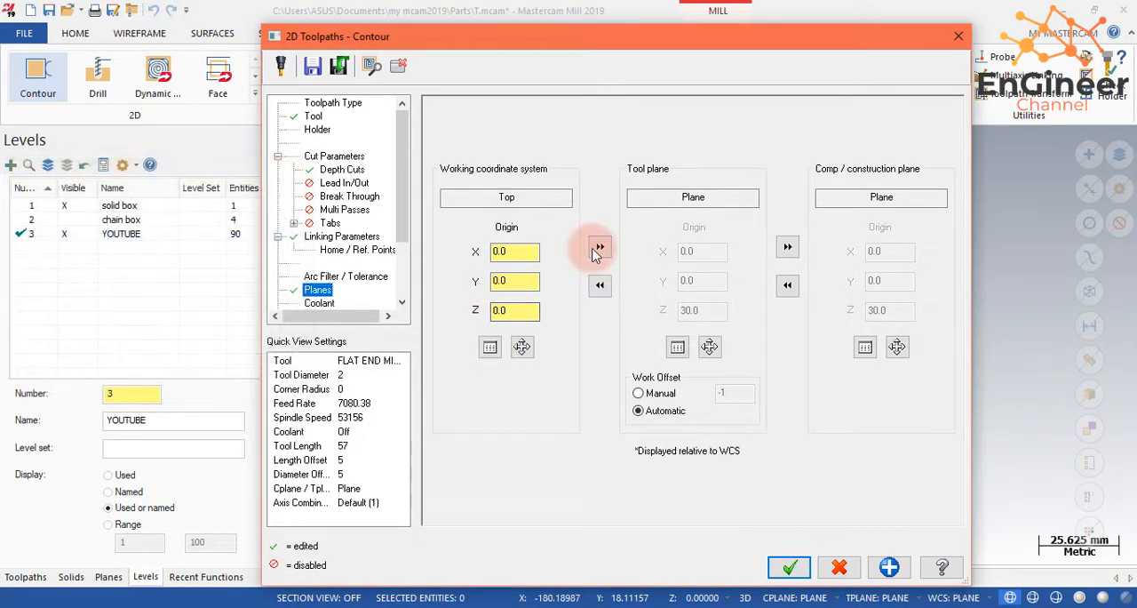
click(599, 246)
click(787, 247)
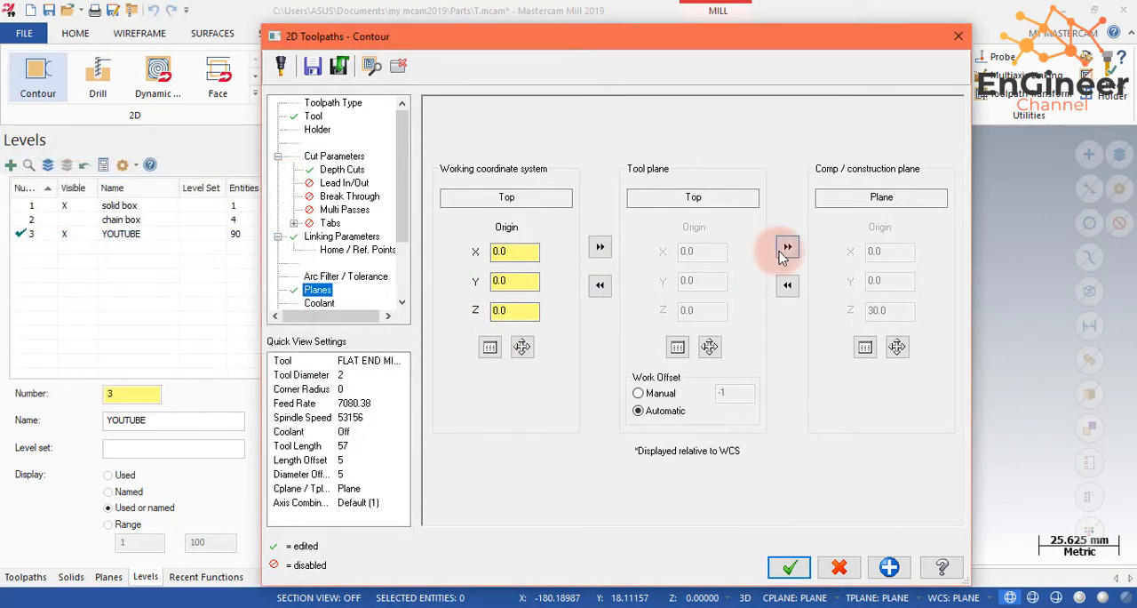
click(788, 565)
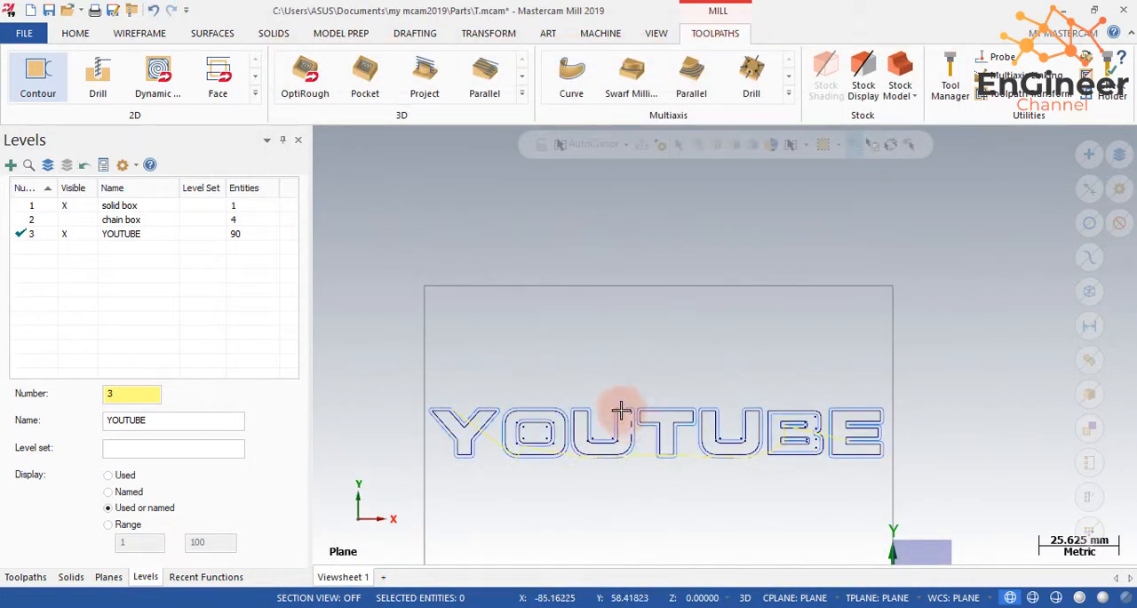
- Examine the contour passes around the YOUTUBE letters in shaded and wireframe display from a tilted view
scroll(579, 473, up, 4)
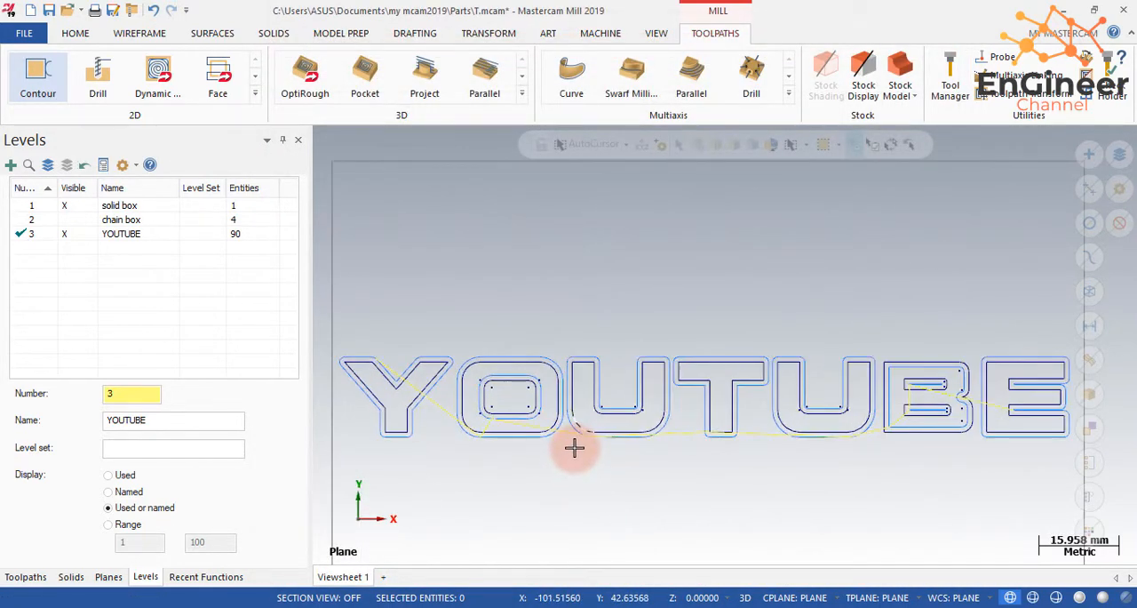
scroll(581, 469, down, 2)
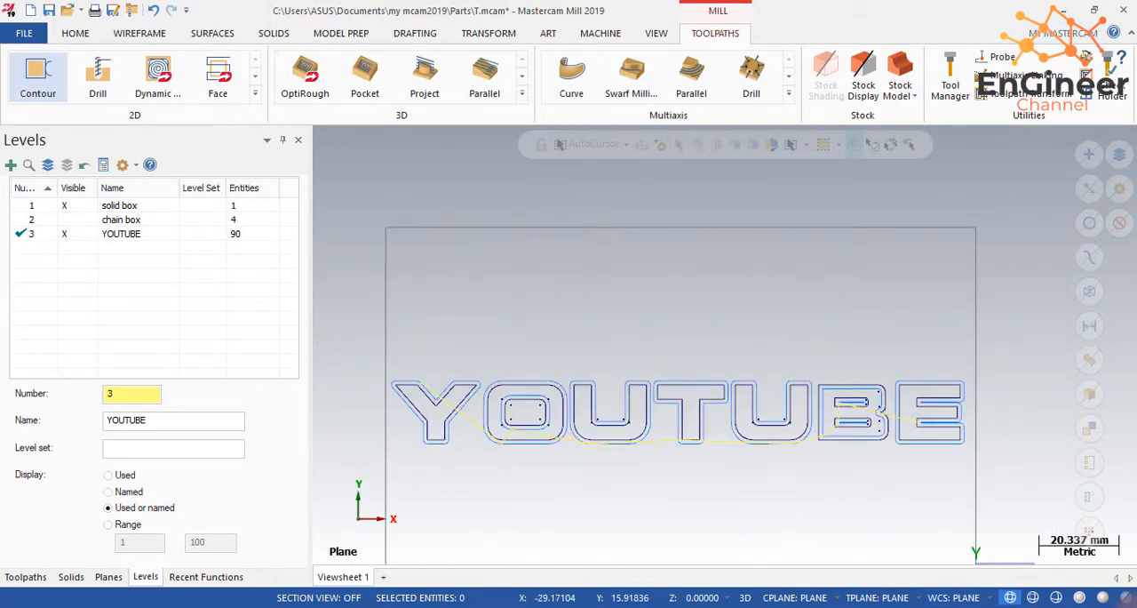
click(1080, 597)
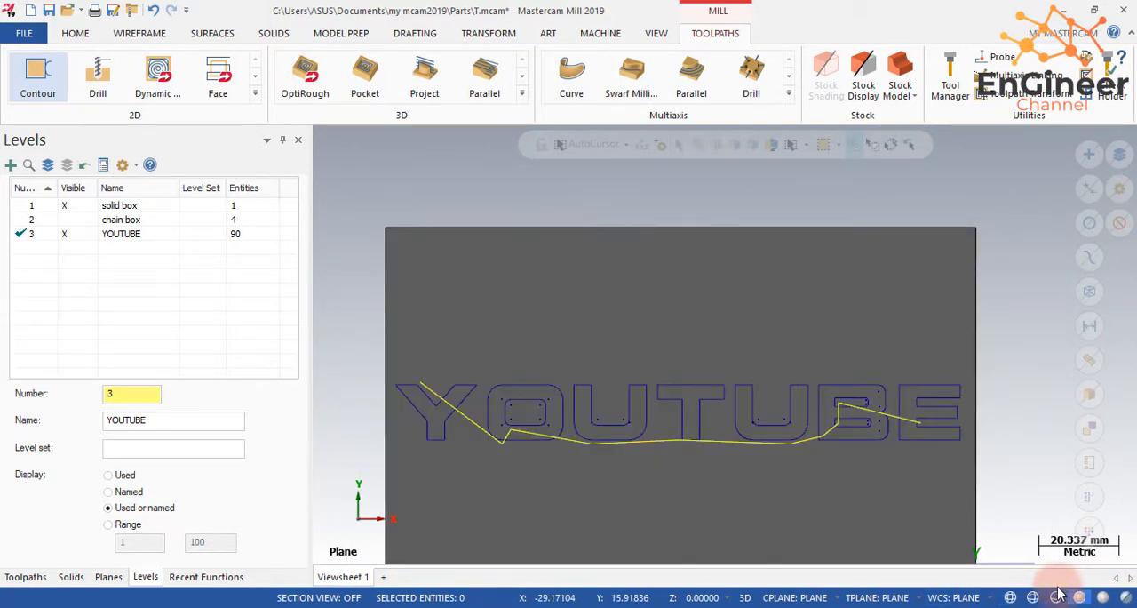
click(1057, 597)
mouse_move(752, 467)
middle_down()
mouse_move(754, 383)
mouse_move(734, 436)
mouse_move(761, 483)
mouse_move(590, 388)
middle_up()
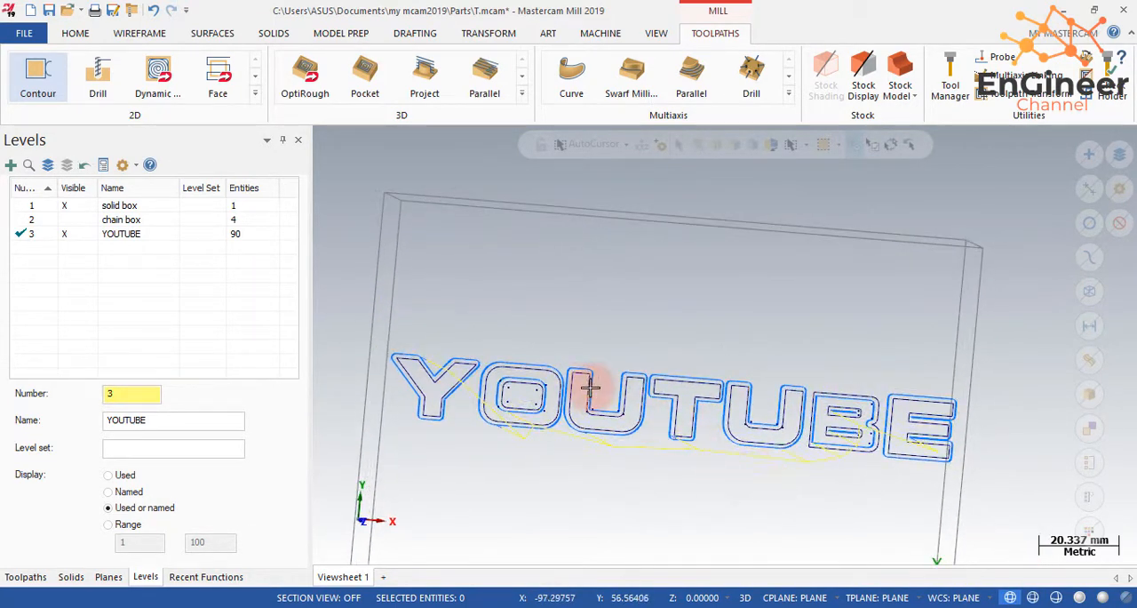
- Reopen the contour toolpath's parameters and reverse the chain of the letter Y in its chain geometry
click(108, 263)
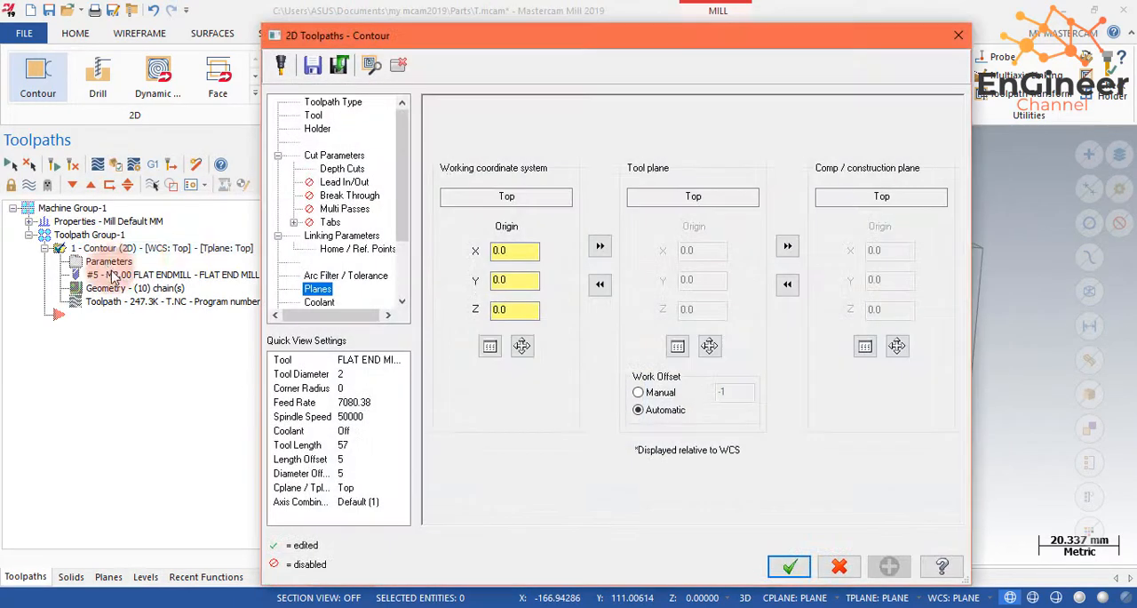
click(312, 115)
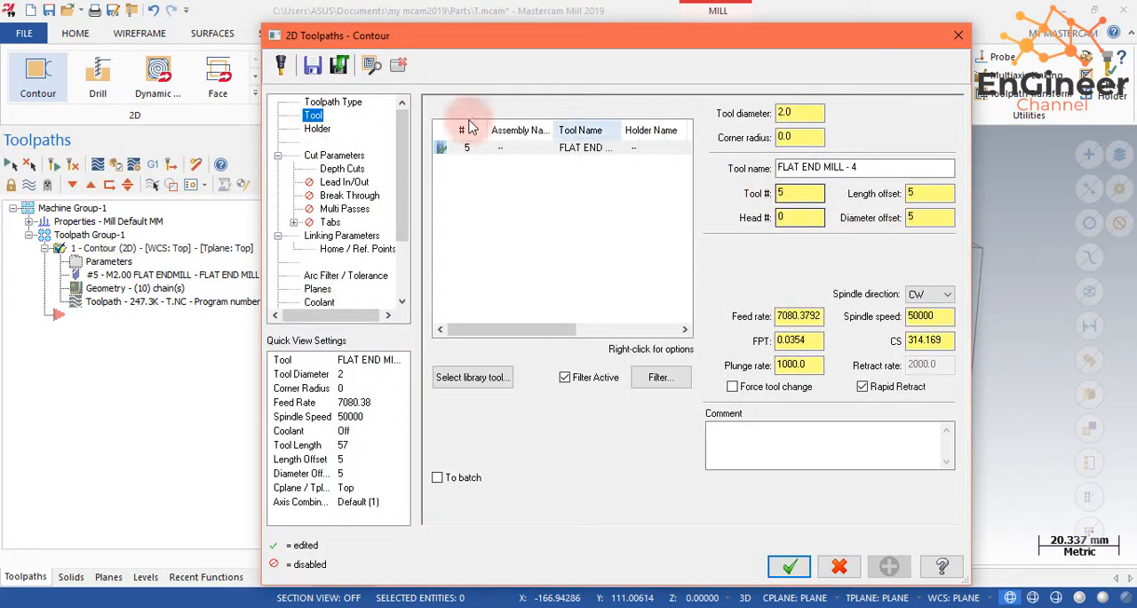
click(356, 104)
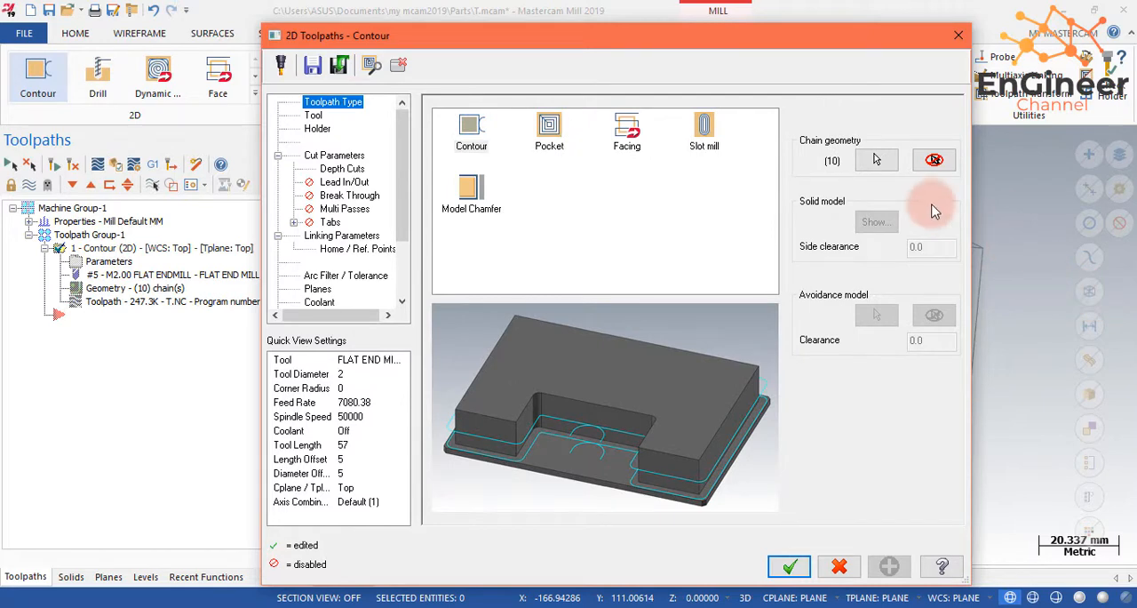
click(876, 160)
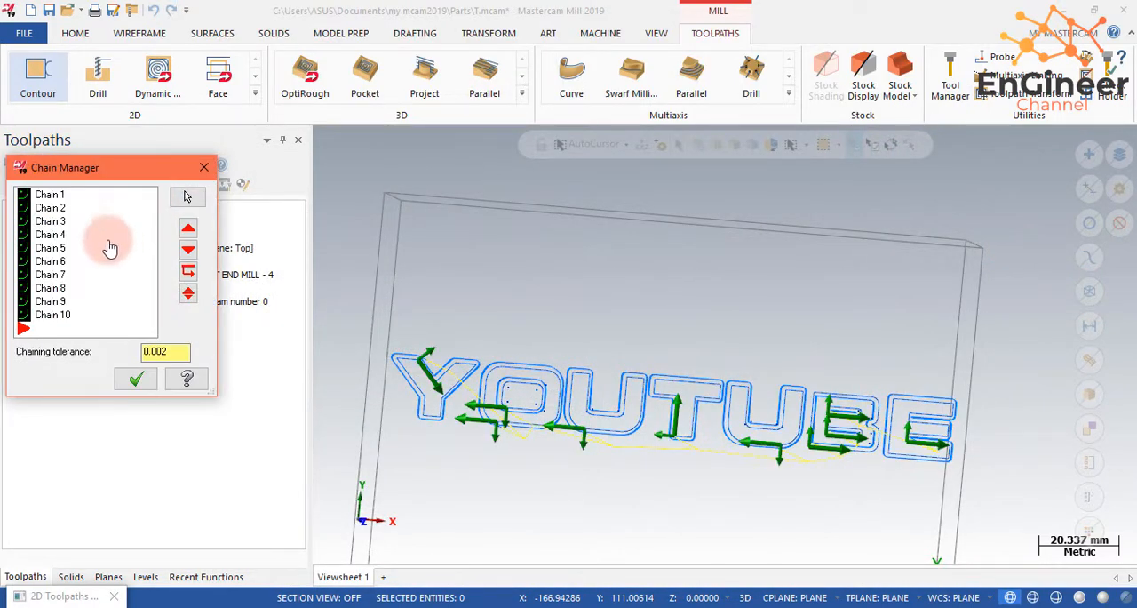
click(50, 197)
right_click(52, 202)
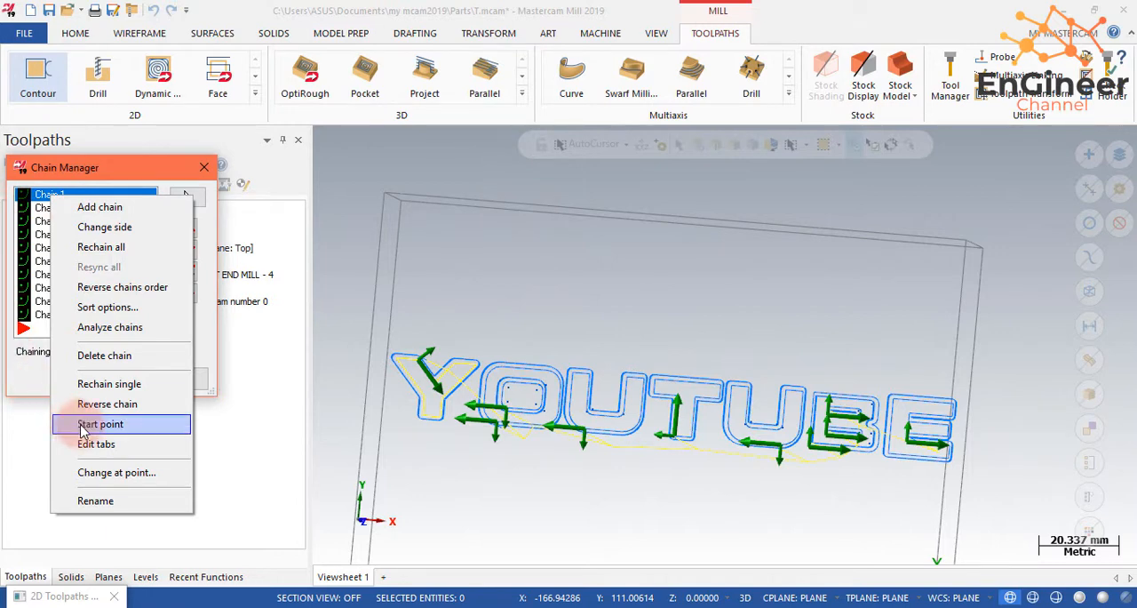
click(101, 405)
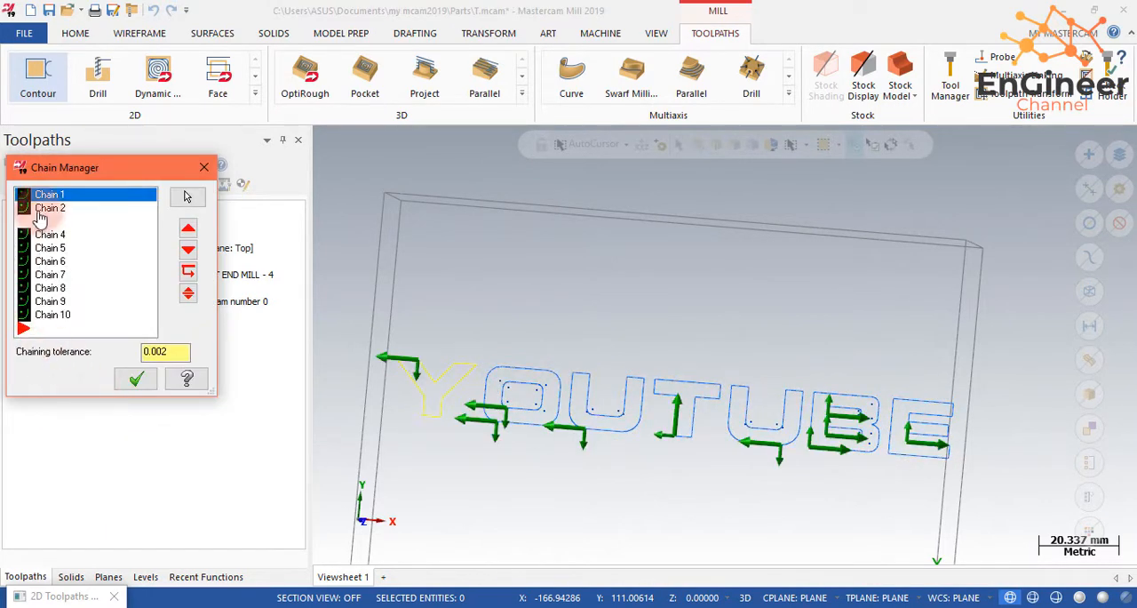
- Reverse the chain that follows the outer outline of the letter O
click(45, 208)
click(53, 196)
click(76, 212)
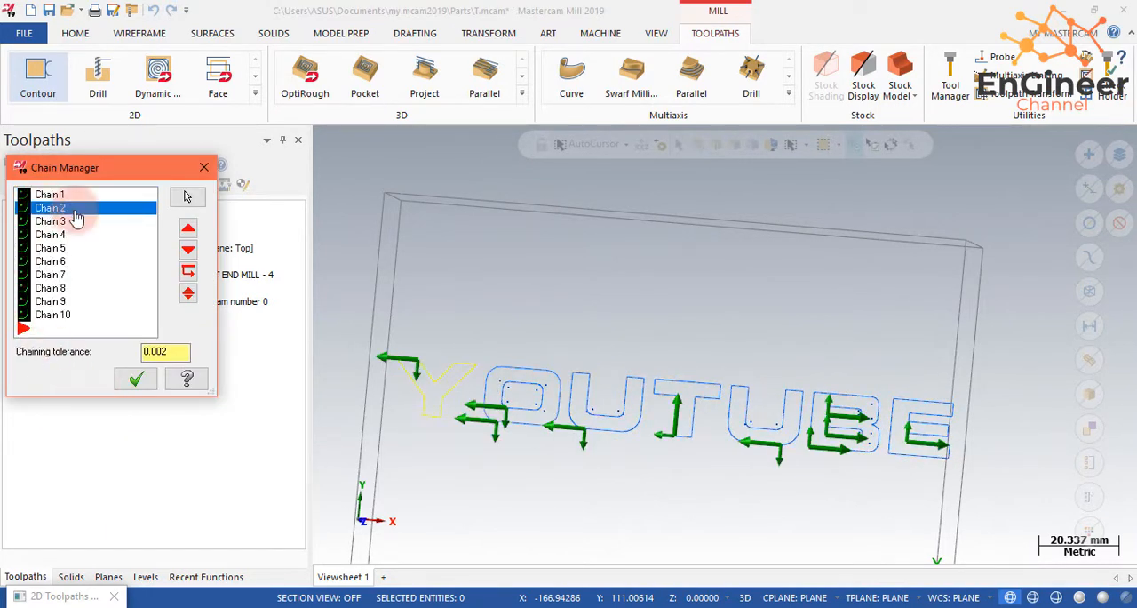
right_click(75, 218)
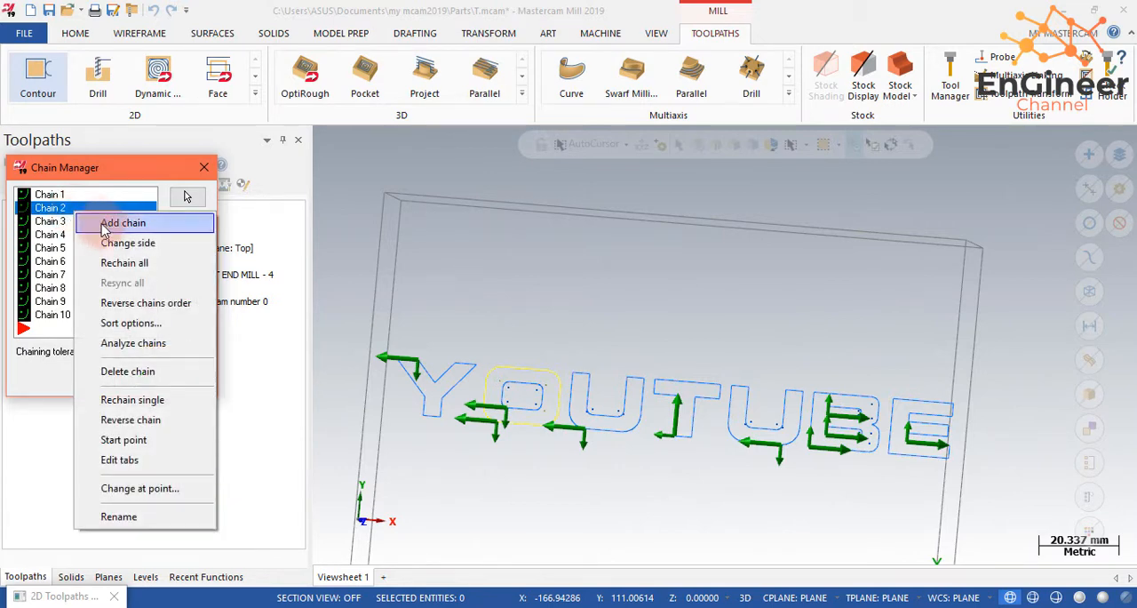
click(169, 420)
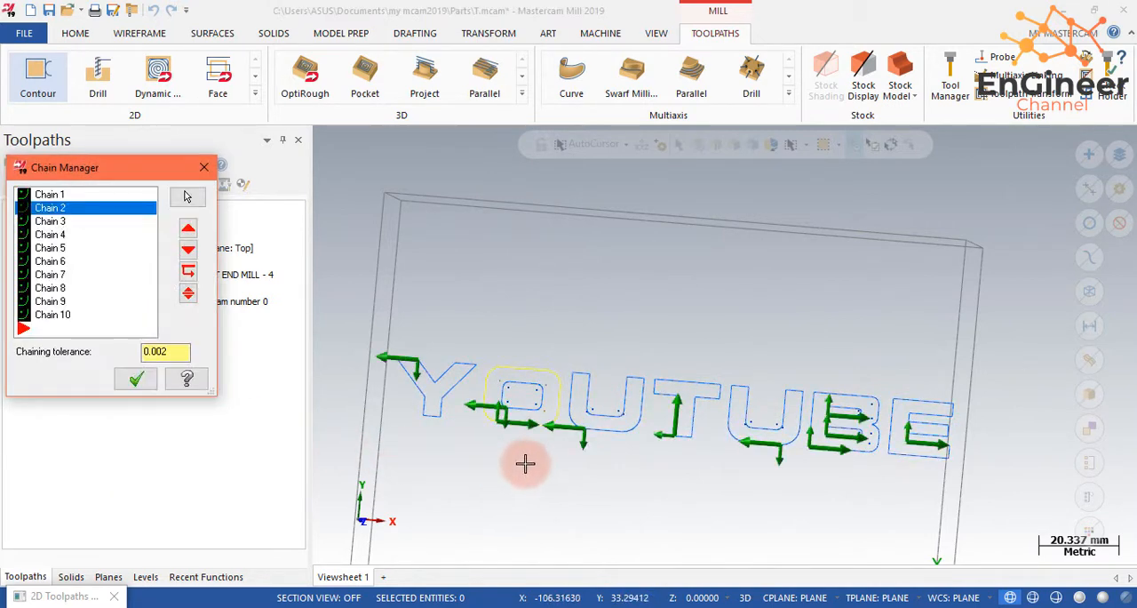
- Examine the chain direction arrows on the Y and on the outer and inner outlines of the O
scroll(524, 405, up, 4)
scroll(505, 392, up, 2)
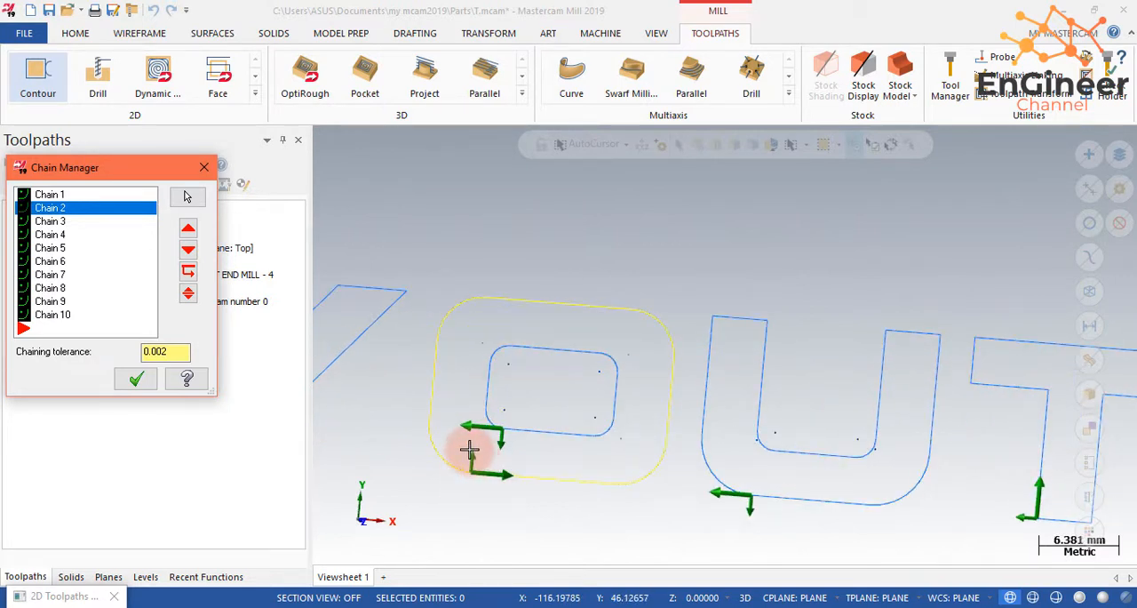
scroll(477, 453, down, 3)
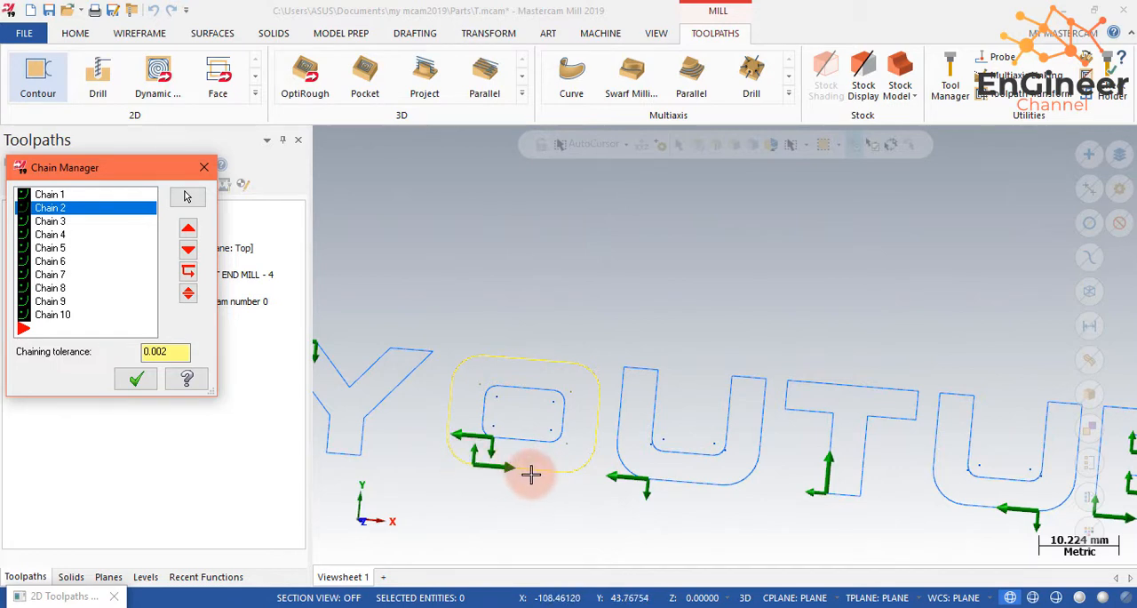
scroll(533, 472, down, 3)
scroll(400, 400, up, 1)
scroll(400, 400, up, 5)
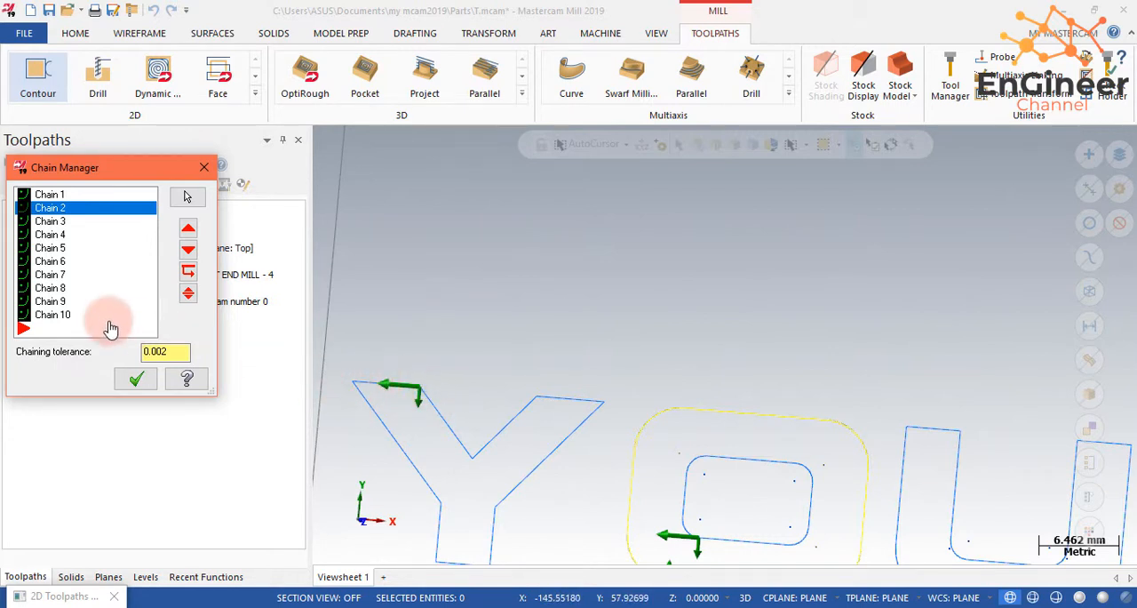
scroll(615, 391, down, 1)
scroll(617, 400, down, 3)
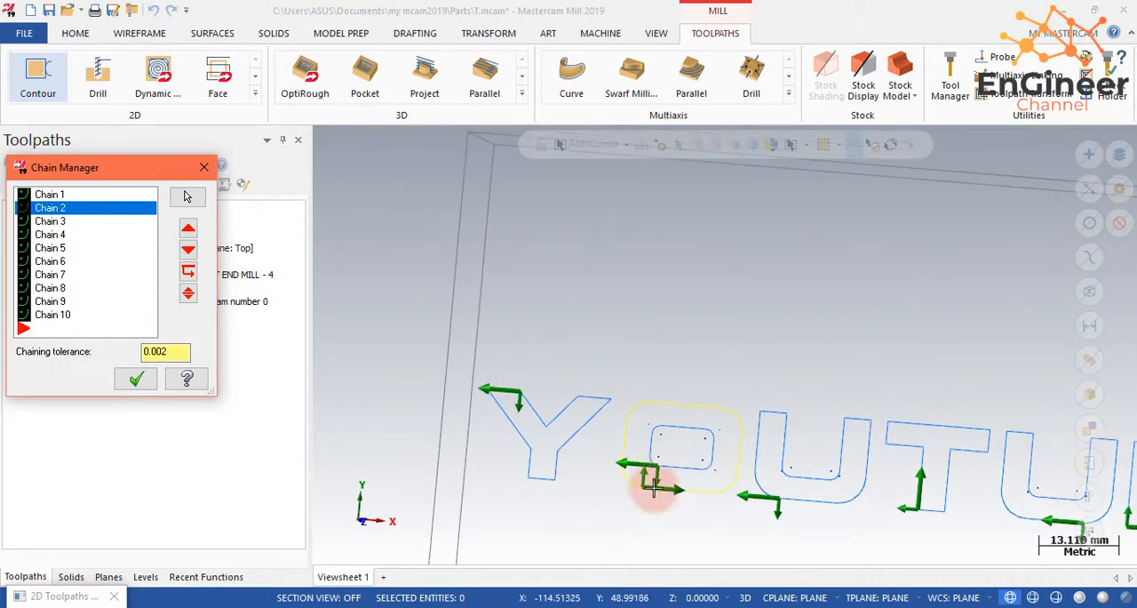
click(49, 221)
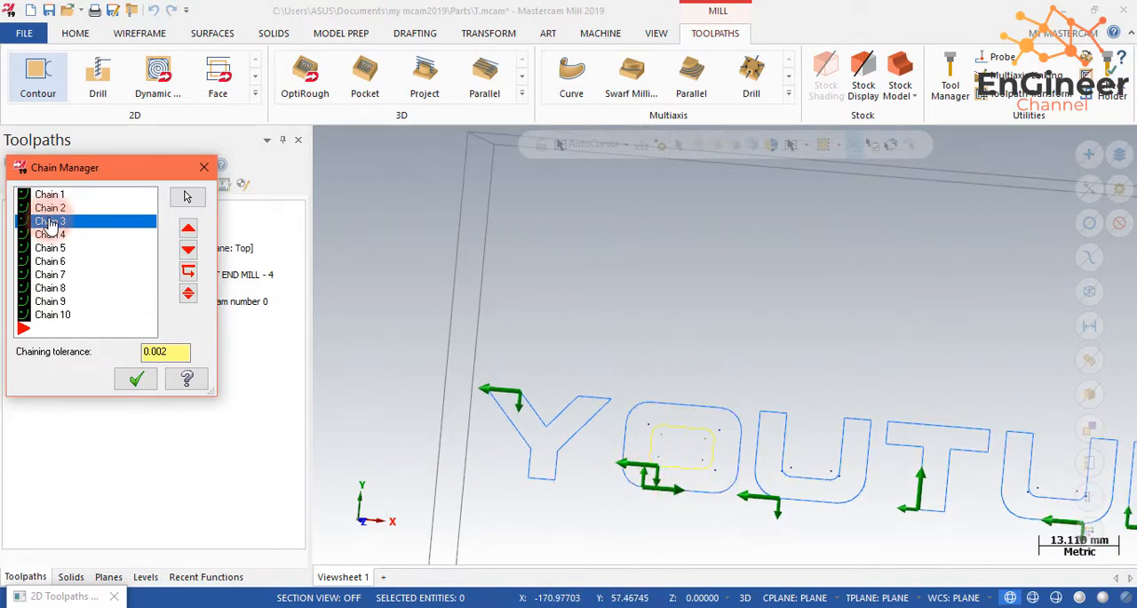
- Reverse the chains of the first letter U and the letter T
click(55, 236)
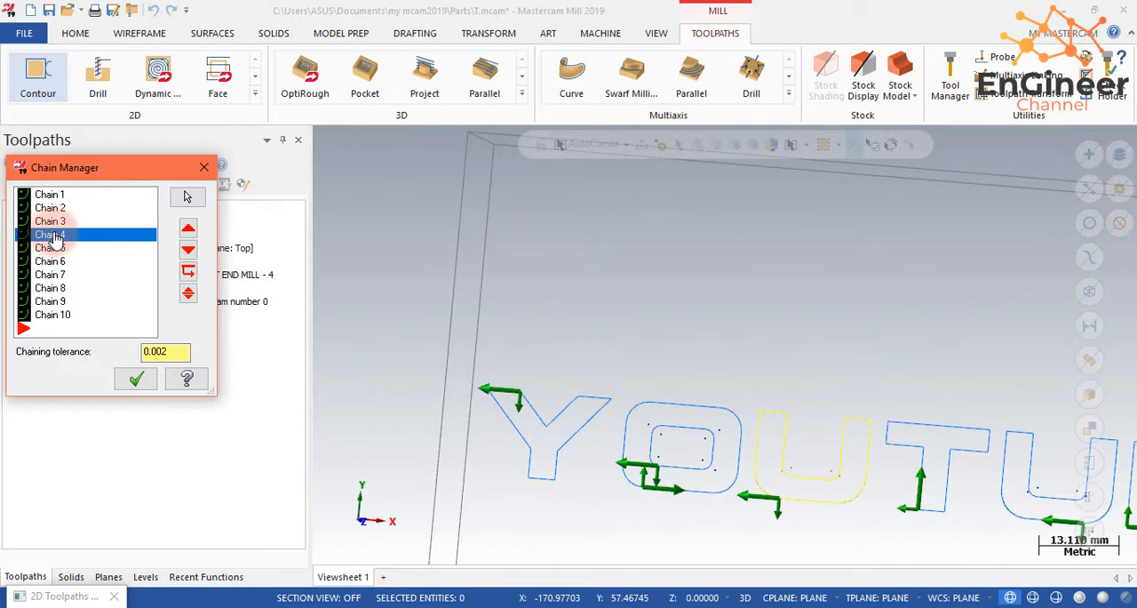
right_click(55, 236)
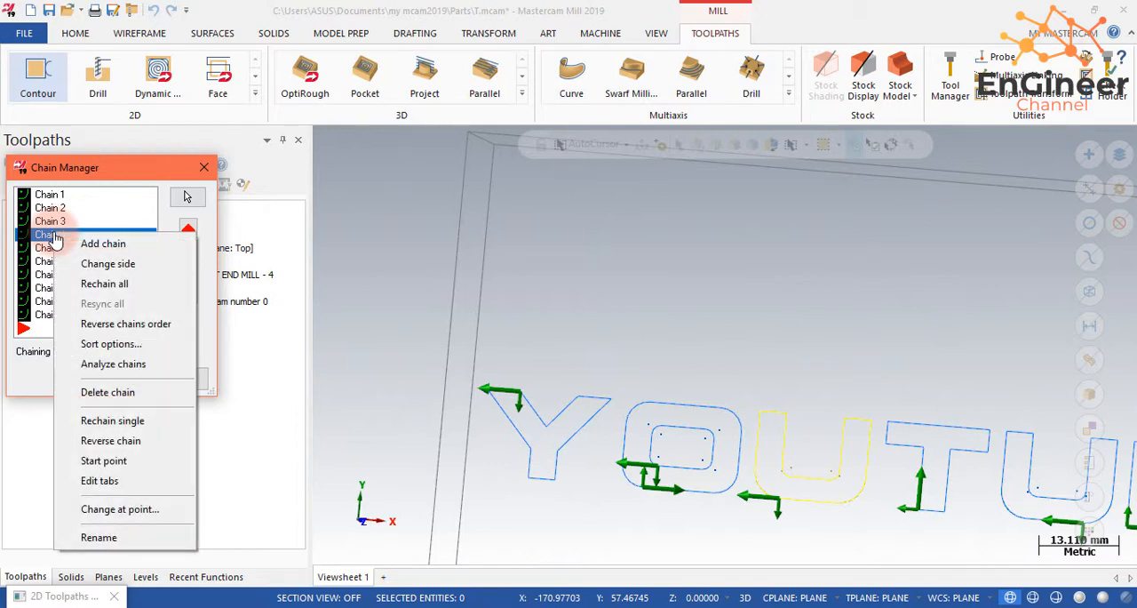
click(85, 440)
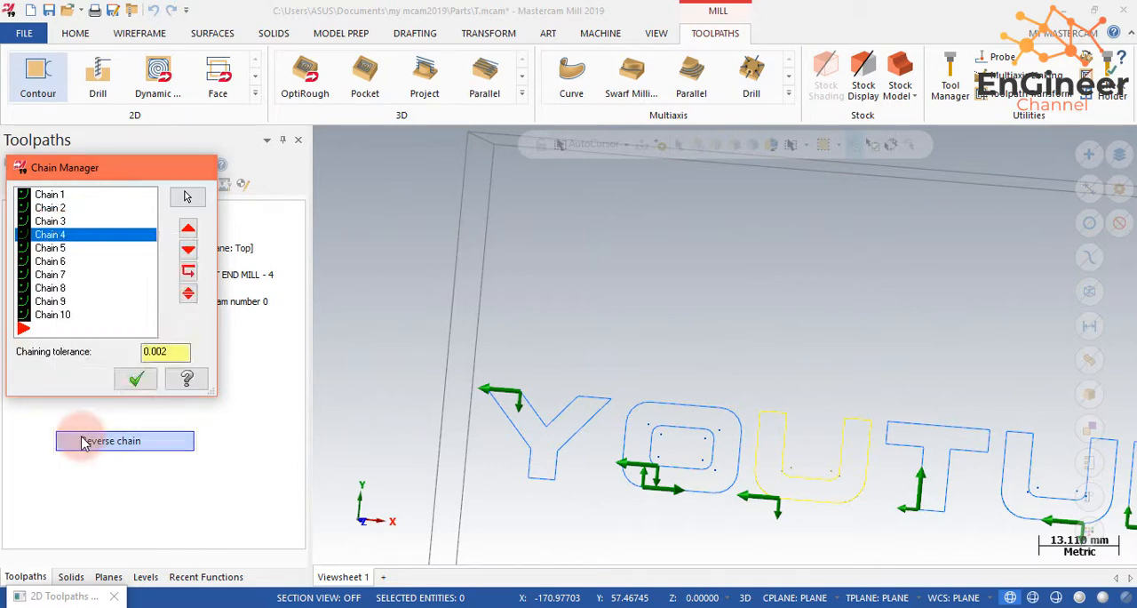
click(55, 250)
right_click(60, 250)
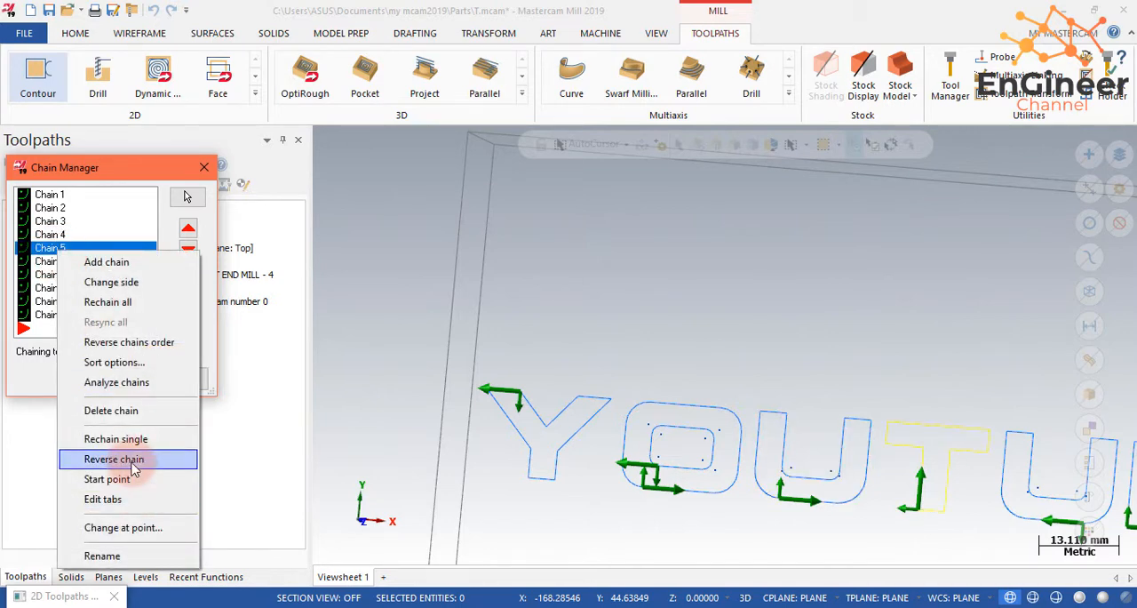
click(115, 458)
- Reverse the chain of the second letter U
scroll(767, 482, down, 5)
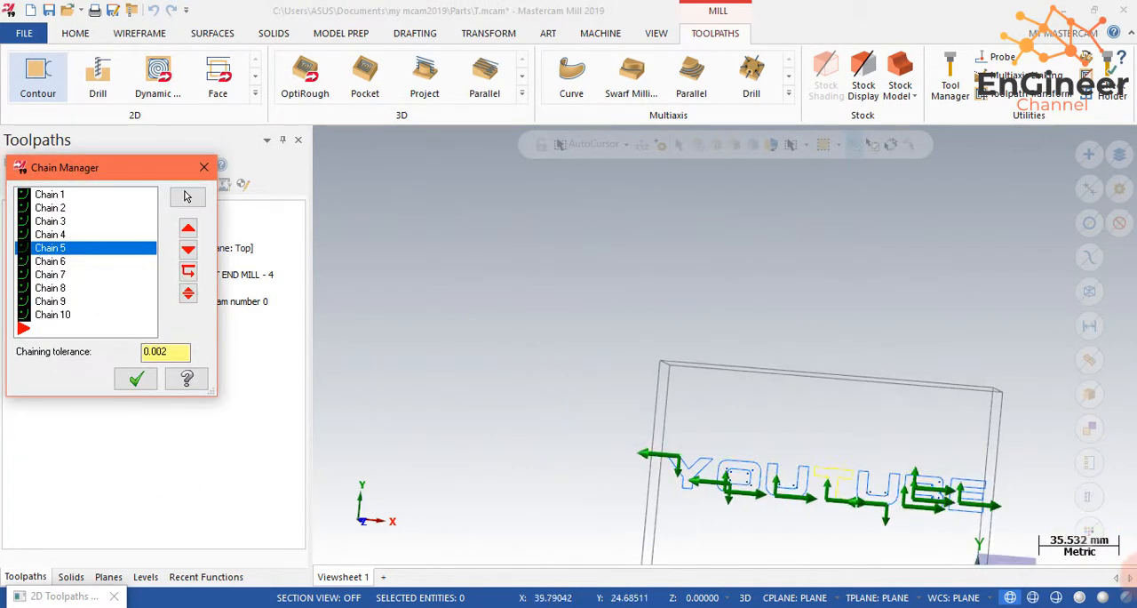
scroll(1001, 494, up, 4)
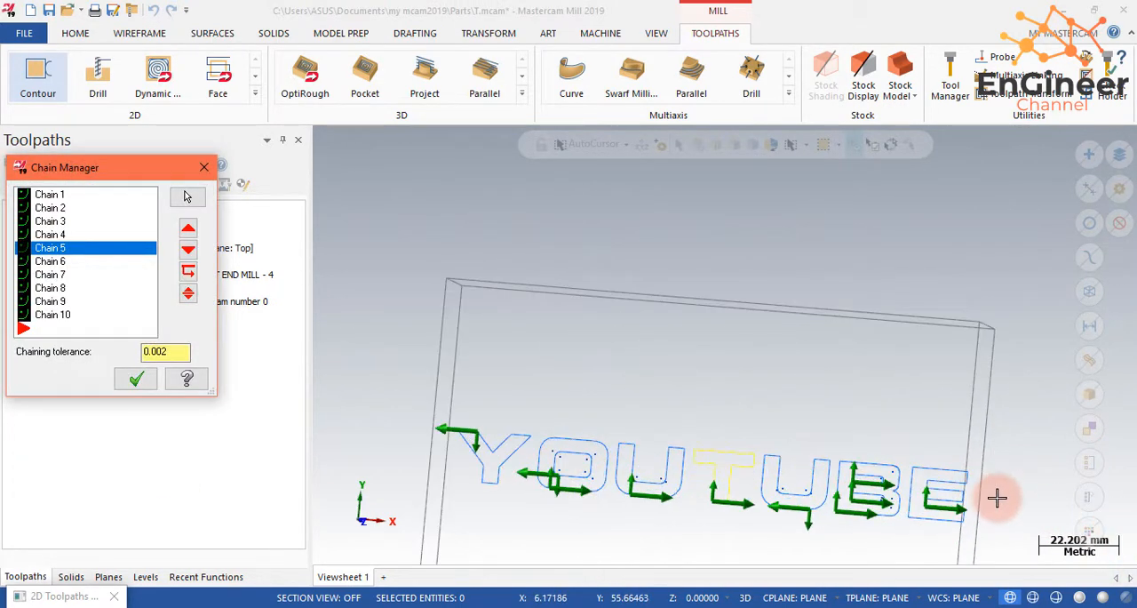
click(76, 263)
right_click(75, 272)
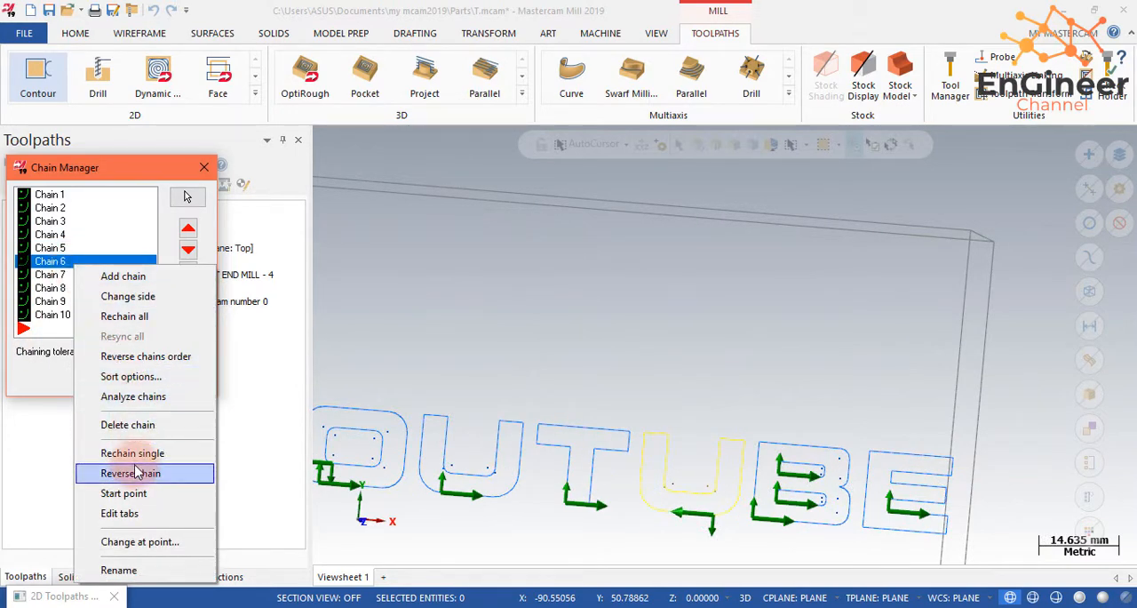
click(136, 472)
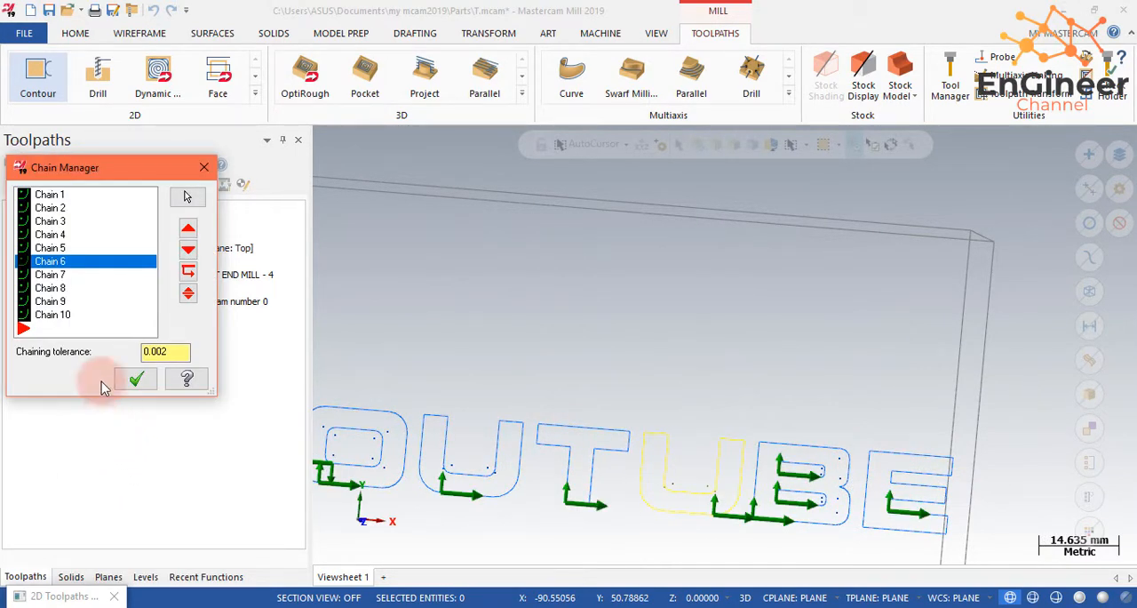
- Reverse the chains of the lower and upper inner openings of the letter B
click(59, 276)
right_click(59, 281)
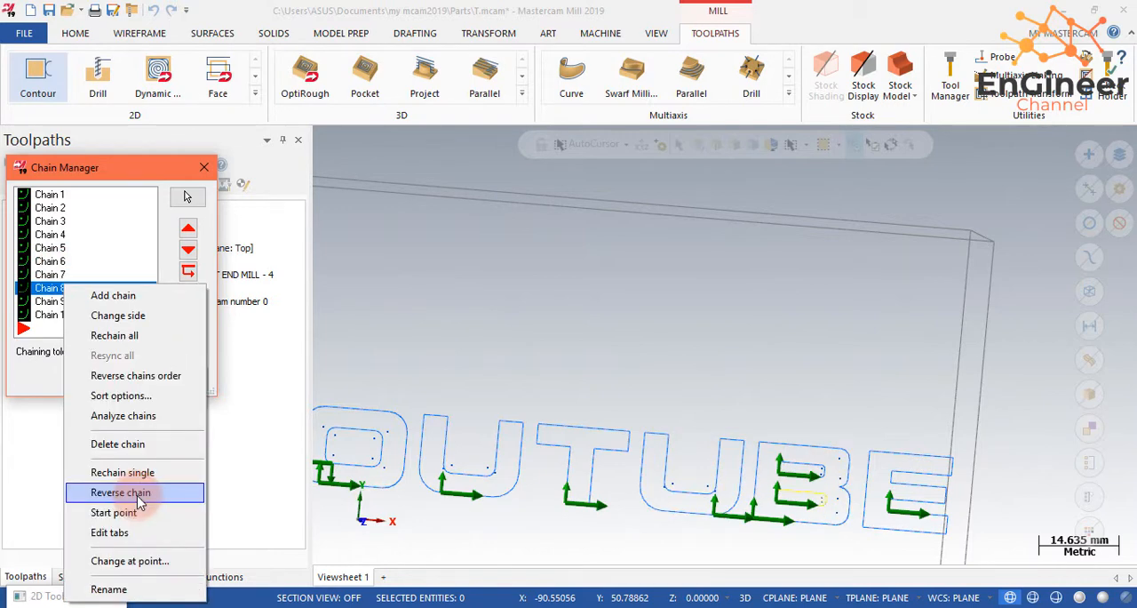
click(138, 493)
click(64, 301)
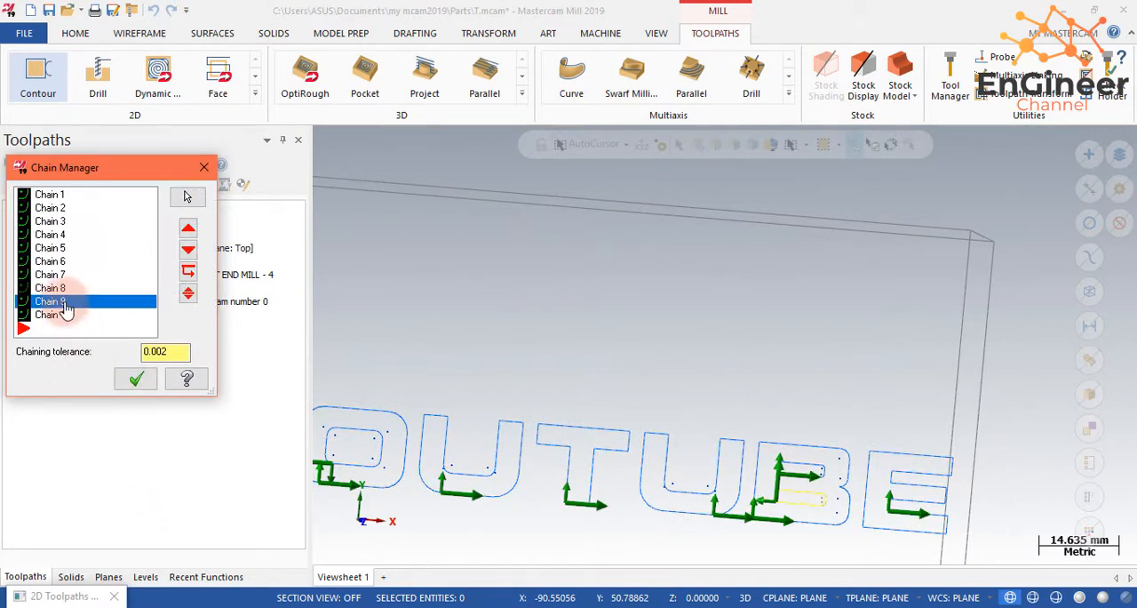
right_click(67, 299)
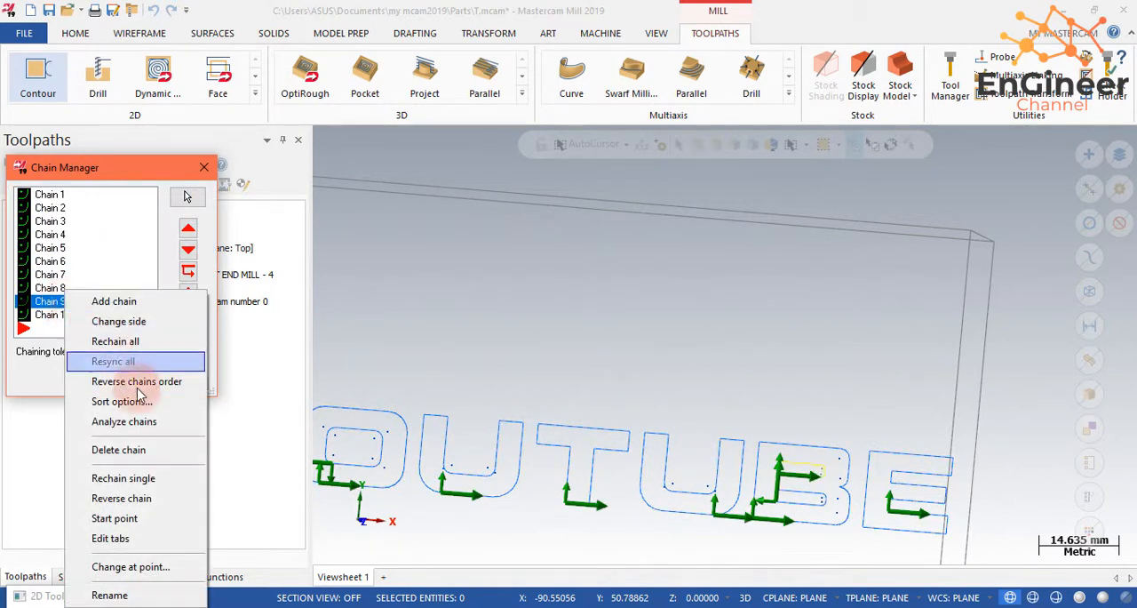
click(157, 506)
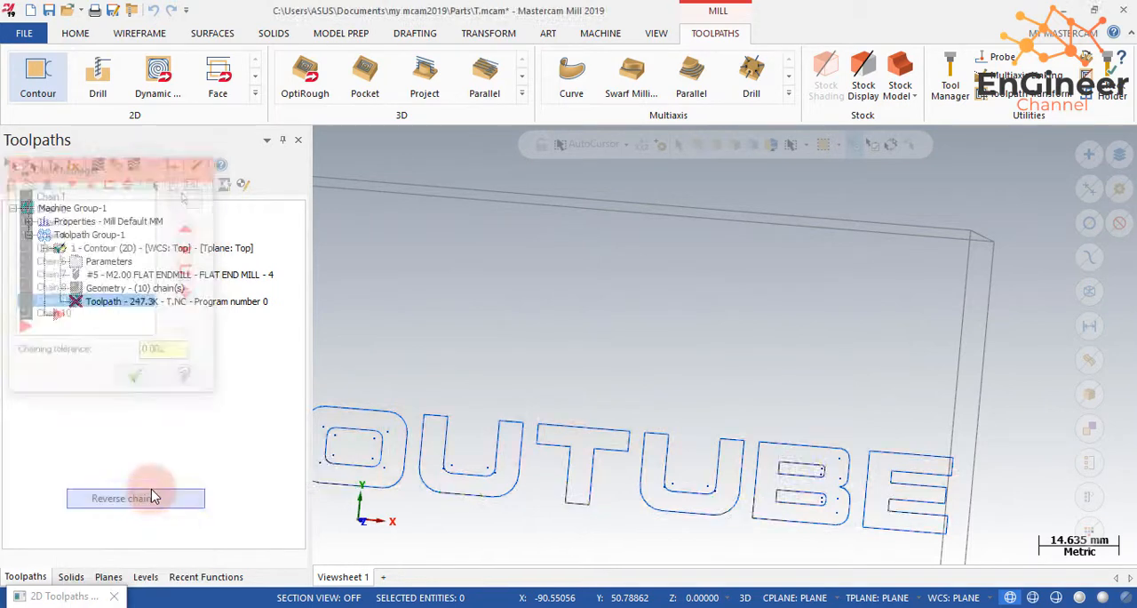
- Reverse the chain of the letter E and accept the updated chains and contour parameters
click(82, 314)
right_click(82, 315)
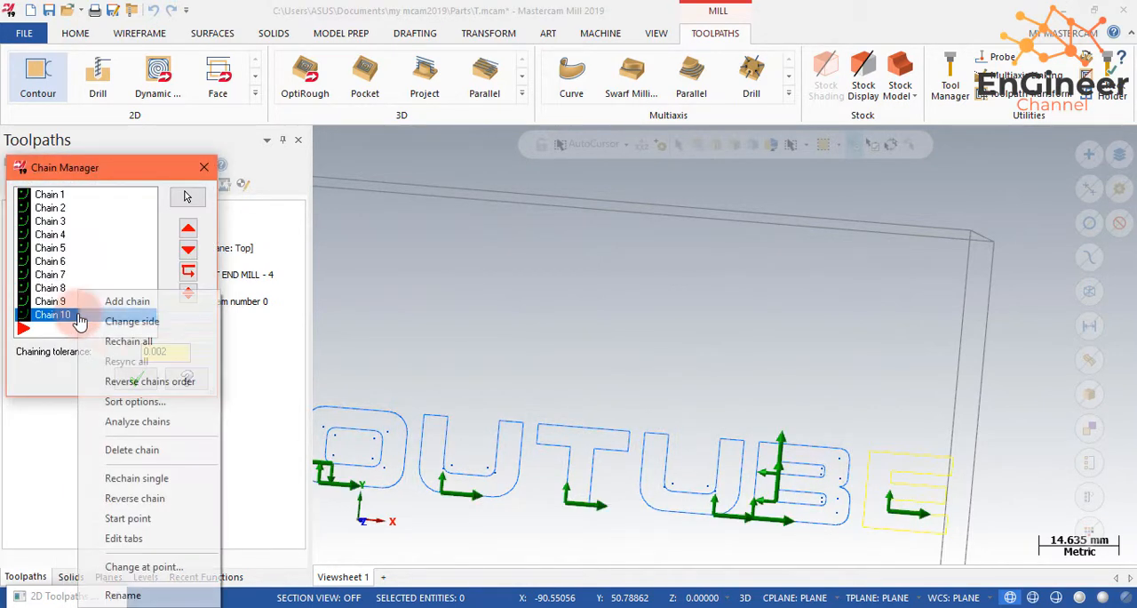
click(175, 503)
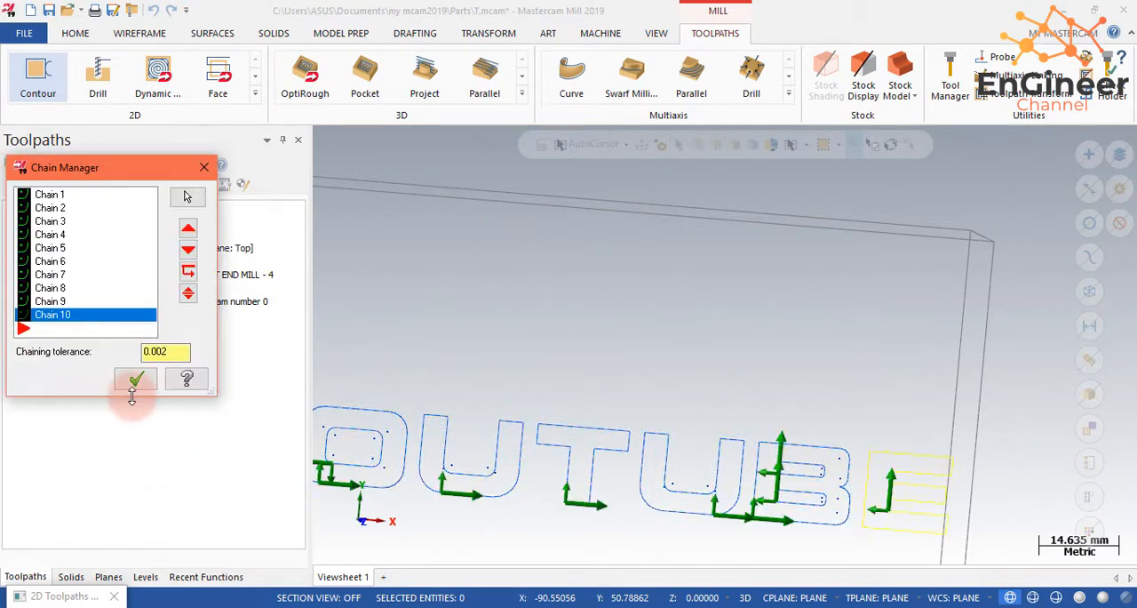
click(133, 380)
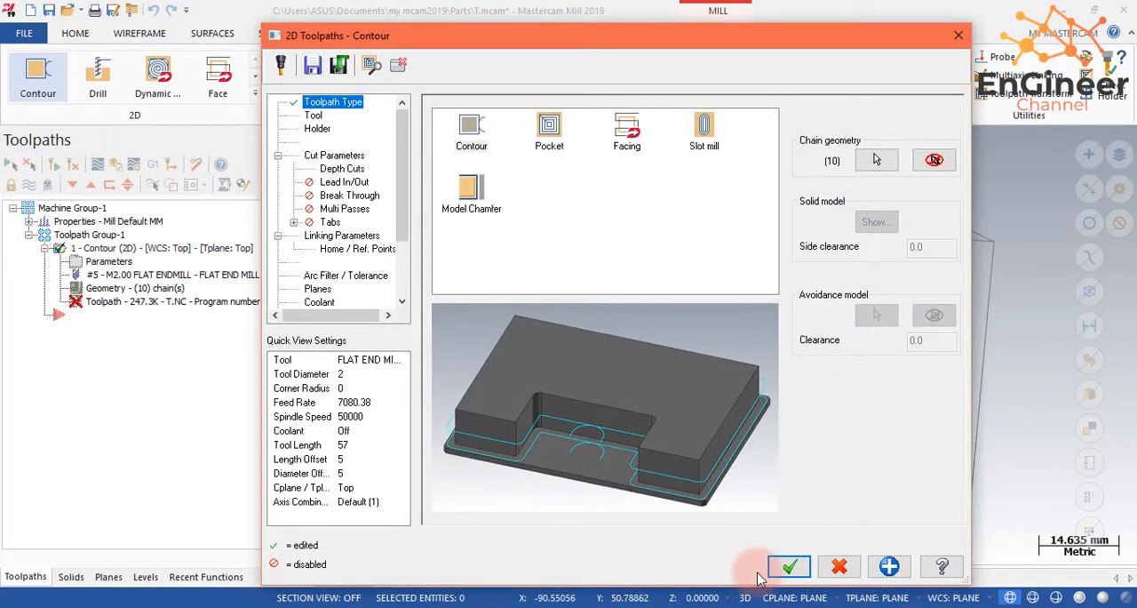
click(787, 567)
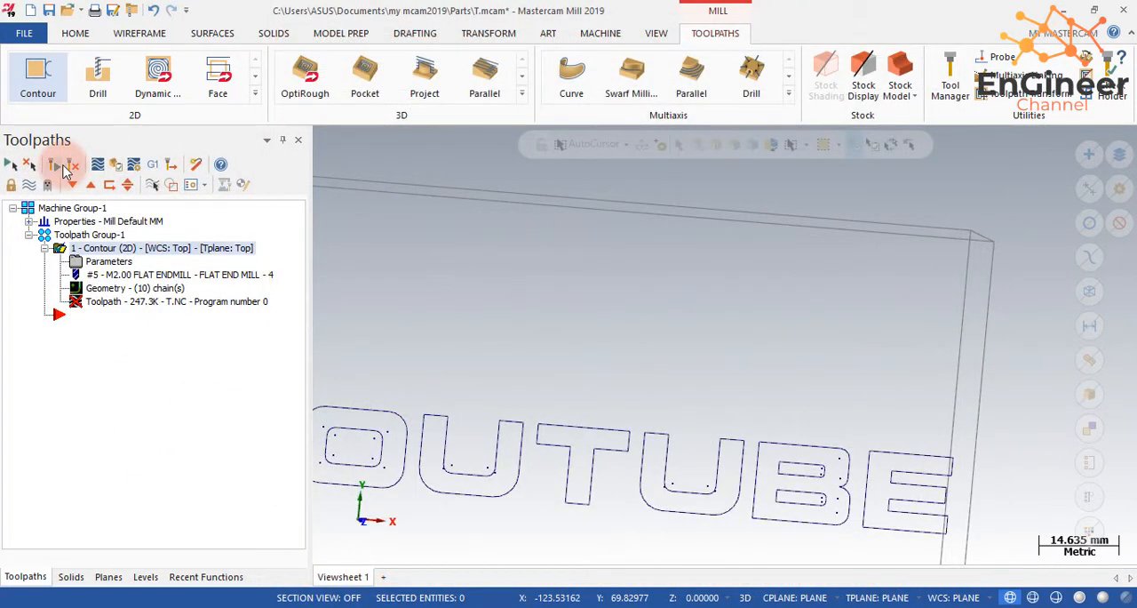
- Regenerate the contour toolpath with the reversed letter chains and view it across the whole word YOUTUBE
click(64, 169)
scroll(640, 426, down, 3)
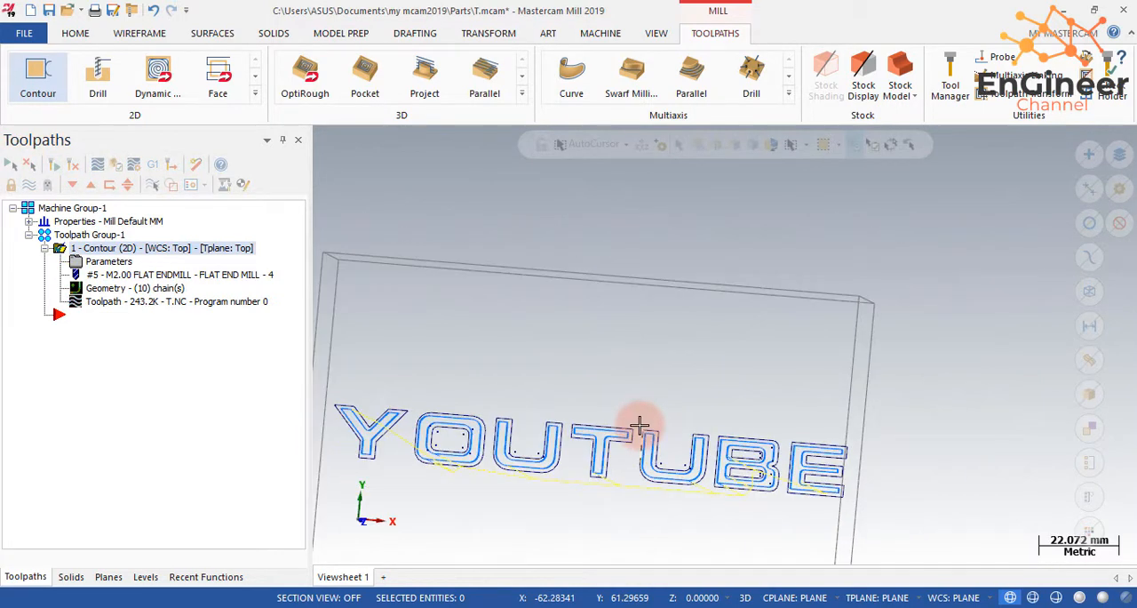
scroll(640, 426, down, 2)
scroll(445, 452, up, 4)
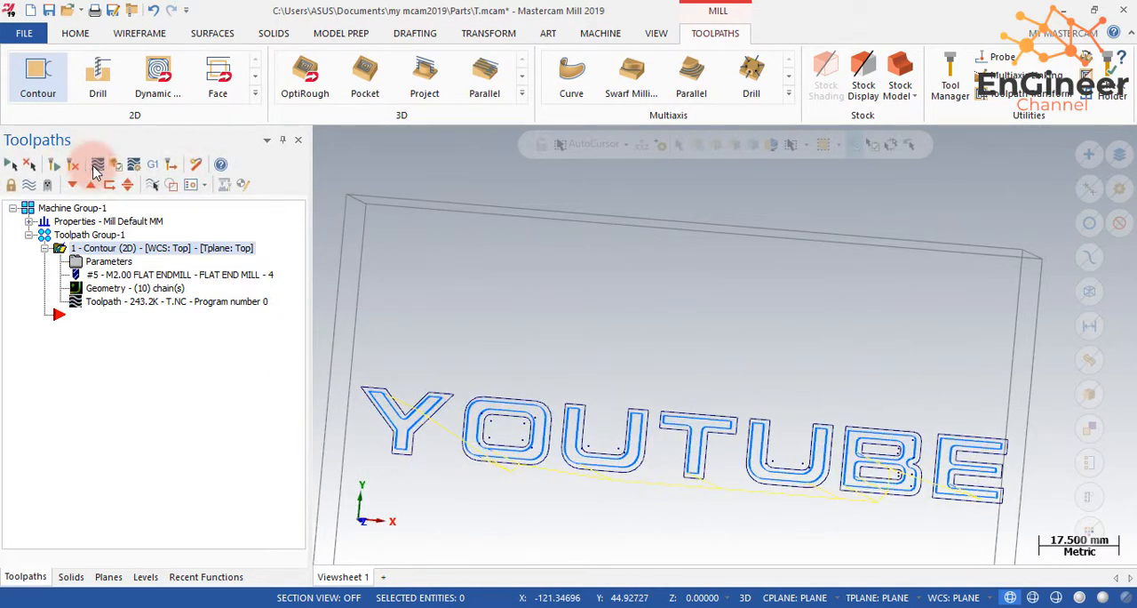
- Backplot the contour toolpath and play the tool motion with the area swept by the cutter shaded
click(97, 167)
click(322, 143)
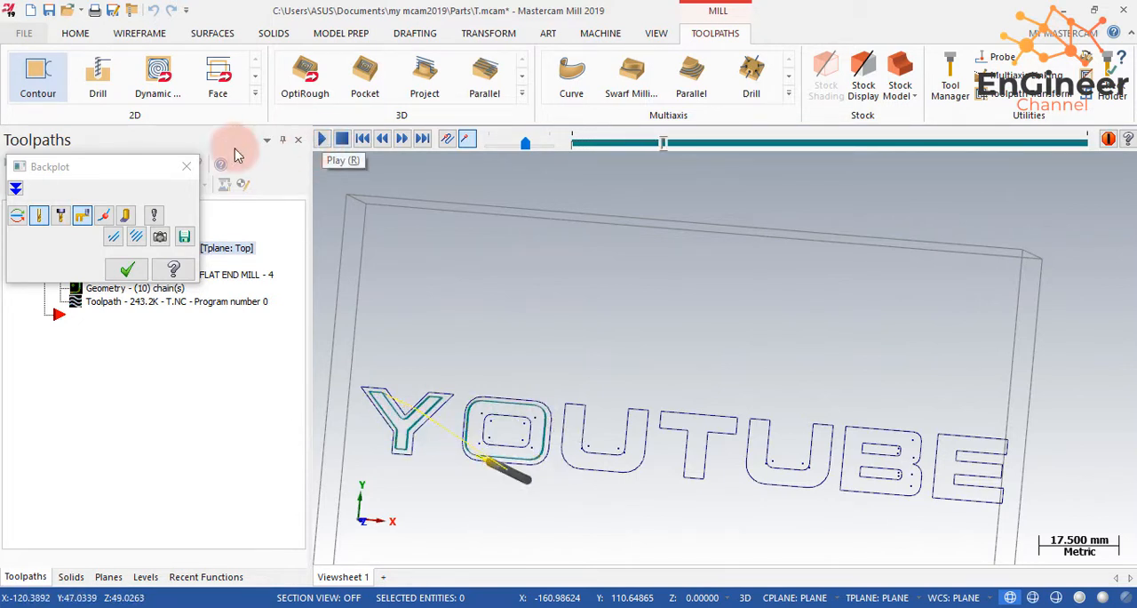
click(103, 217)
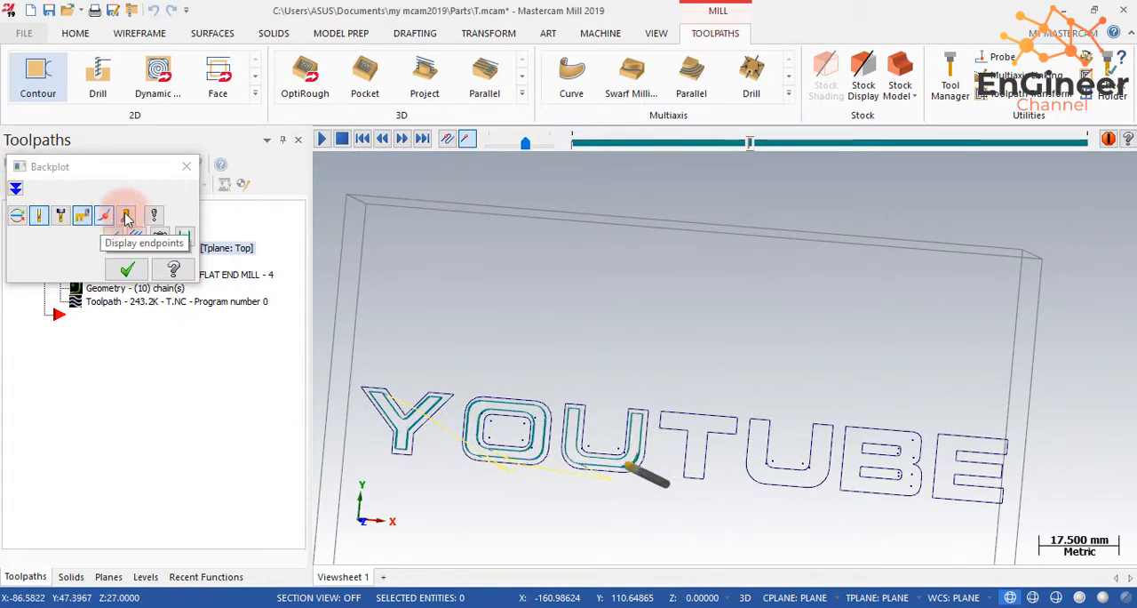
click(127, 216)
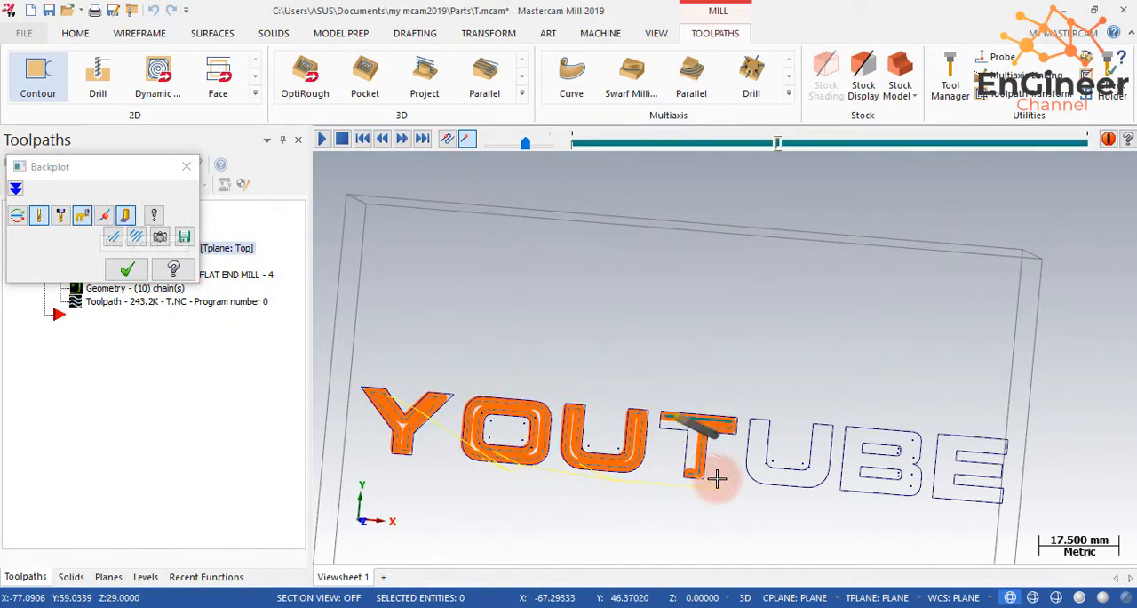
- Watch the backplot of the lettering from the top view, examine the material left inside the letters, and close the backplot
mouse_move(718, 472)
middle_down()
mouse_move(713, 435)
mouse_move(666, 483)
mouse_move(676, 475)
mouse_move(610, 432)
middle_up()
key(alt+1)
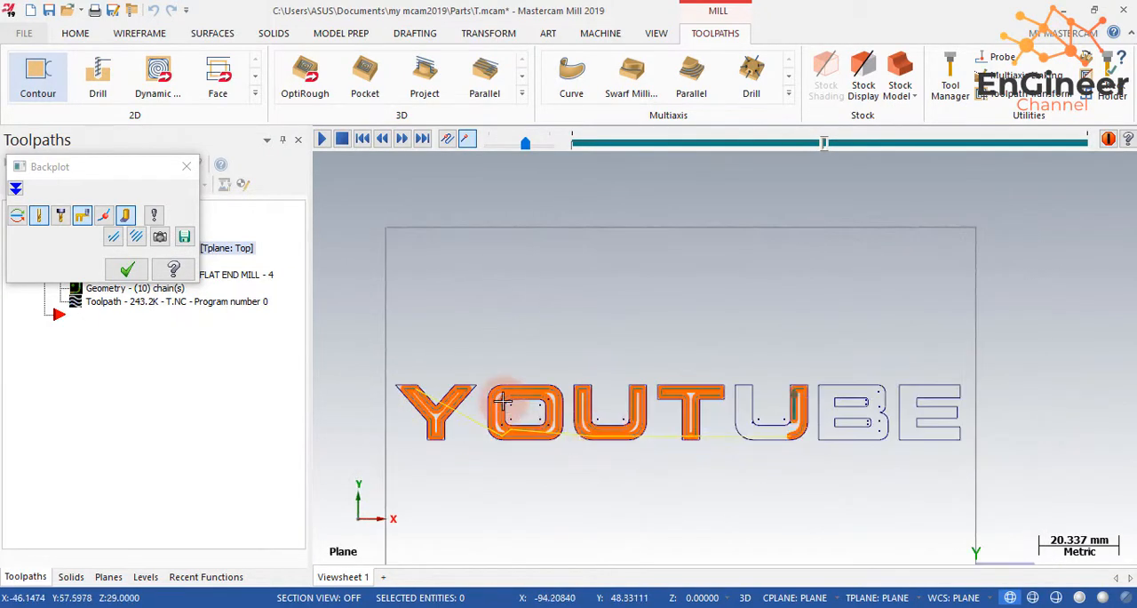
scroll(504, 401, up, 5)
scroll(504, 401, up, 1)
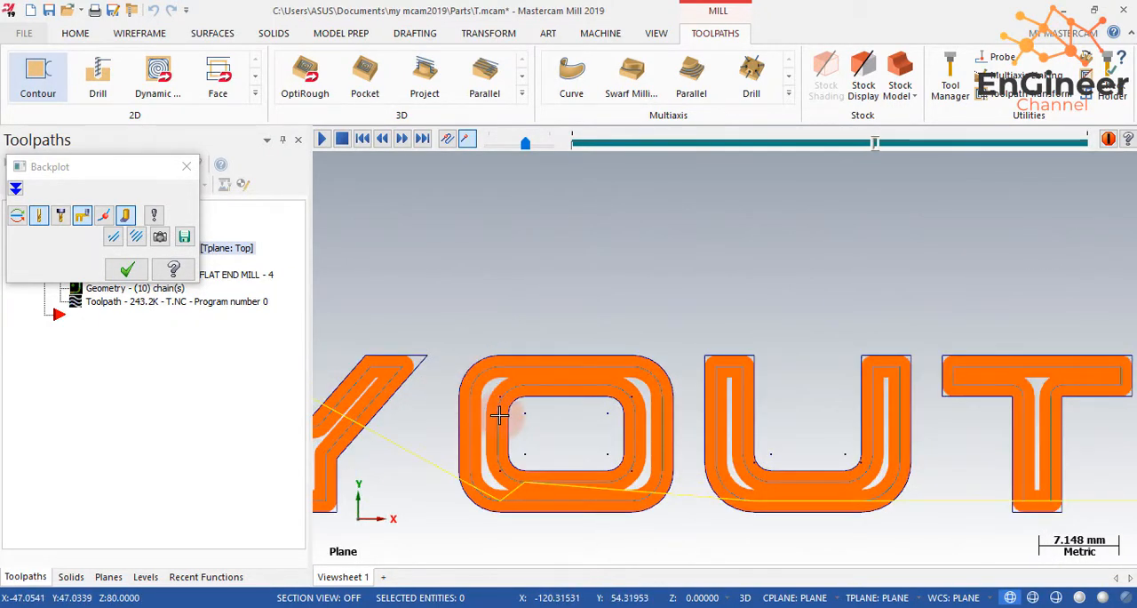
scroll(607, 437, down, 4)
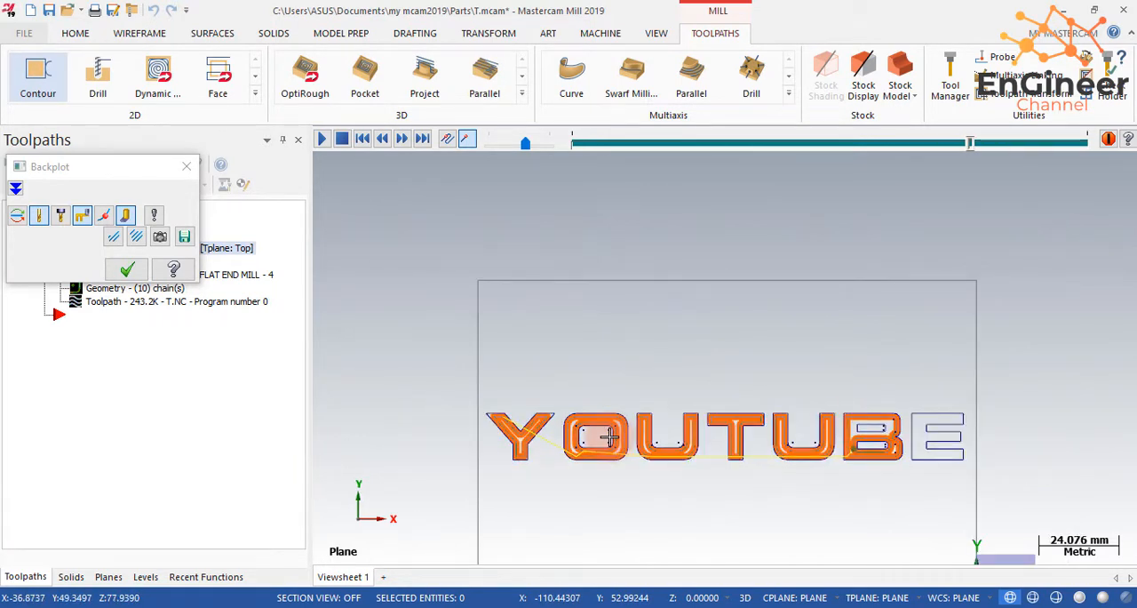
scroll(944, 427, up, 1)
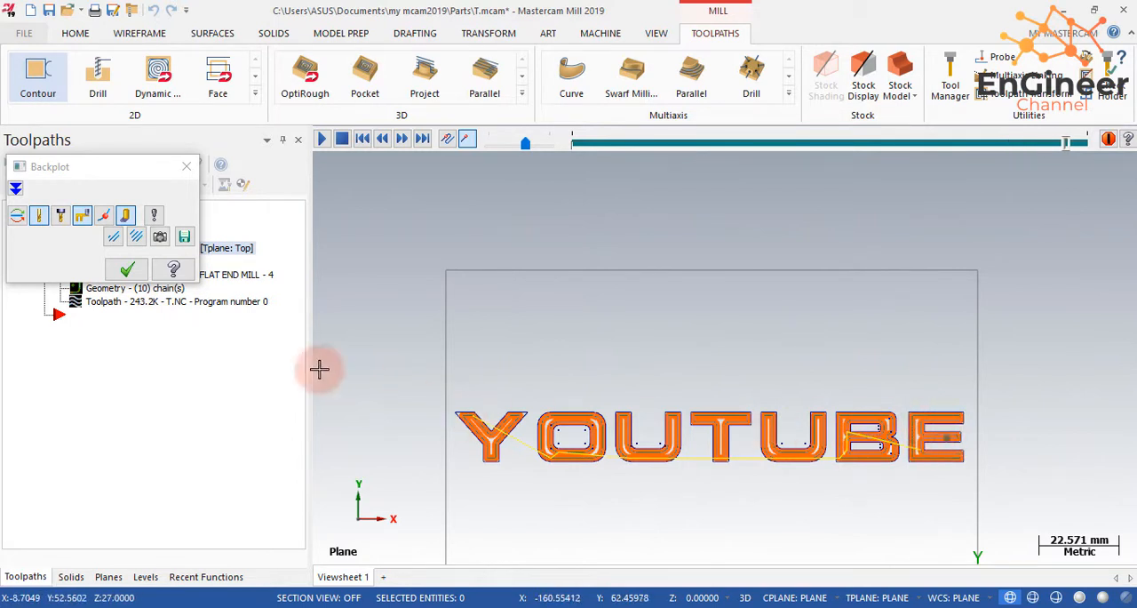
click(122, 268)
- Try multi passes in the contour toolpath's cut parameters
click(109, 262)
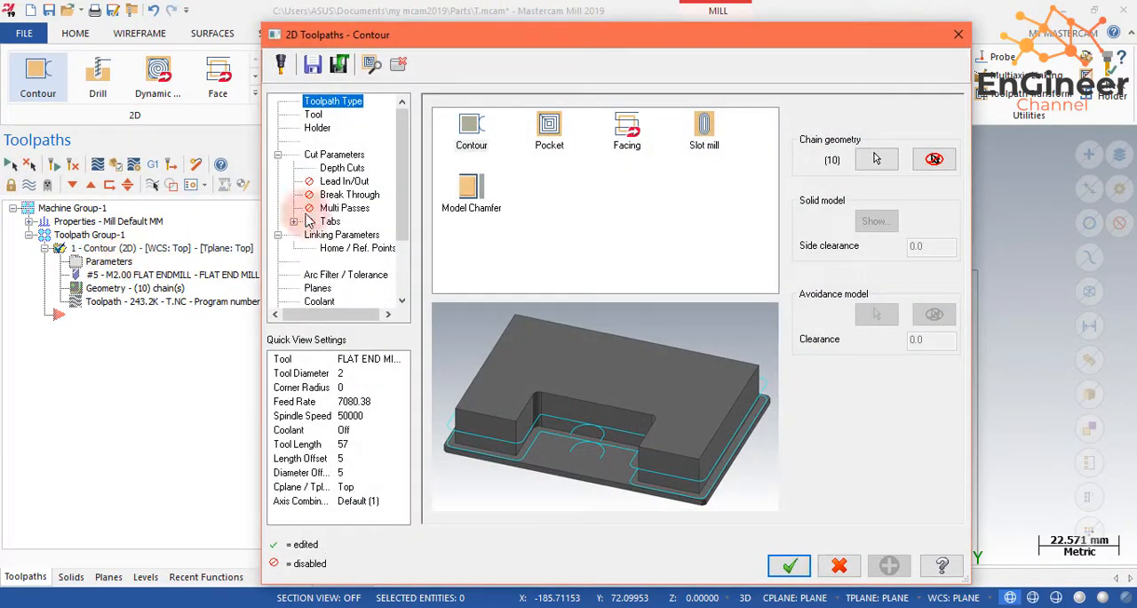
click(337, 168)
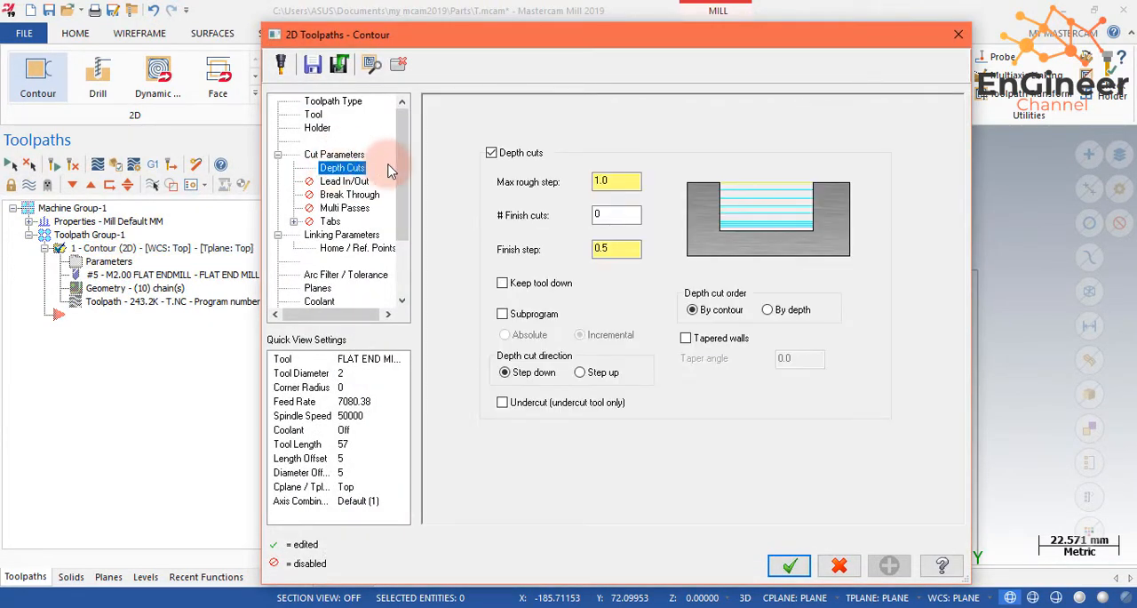
click(345, 207)
- Set the flat end mill's cutting, shoulder and shank diameters to 3 mm and regenerate the contour toolpath
click(314, 113)
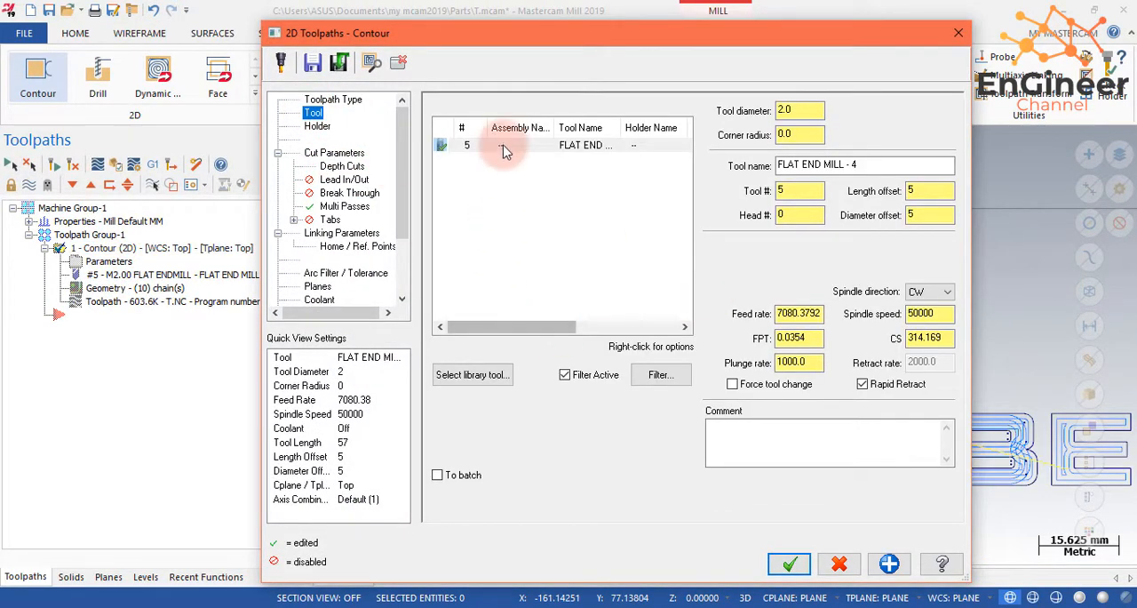
double_click(503, 147)
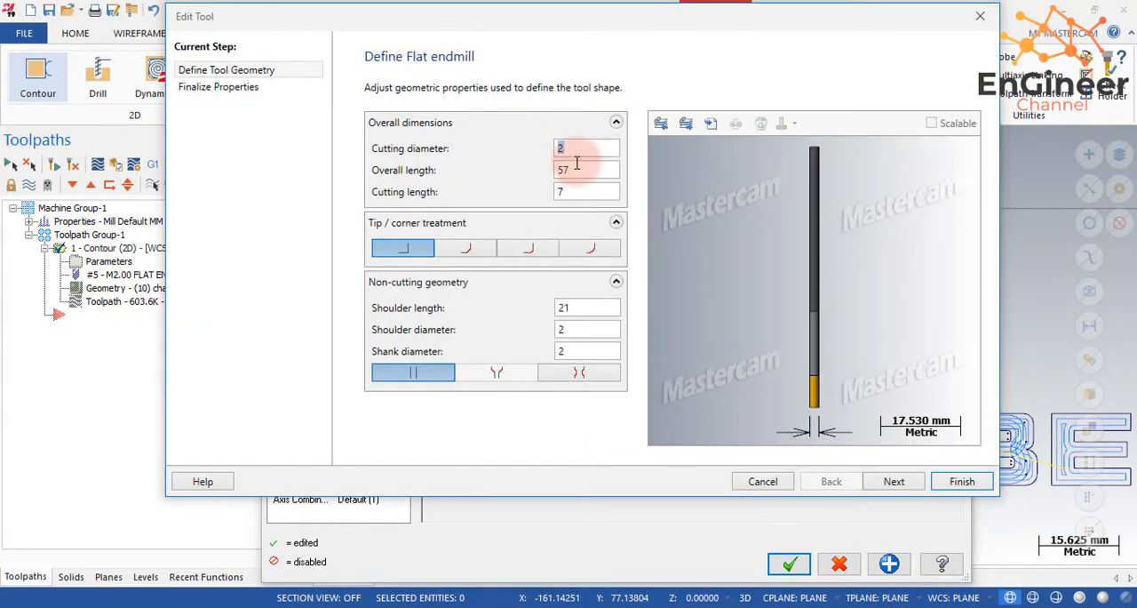
text(3)
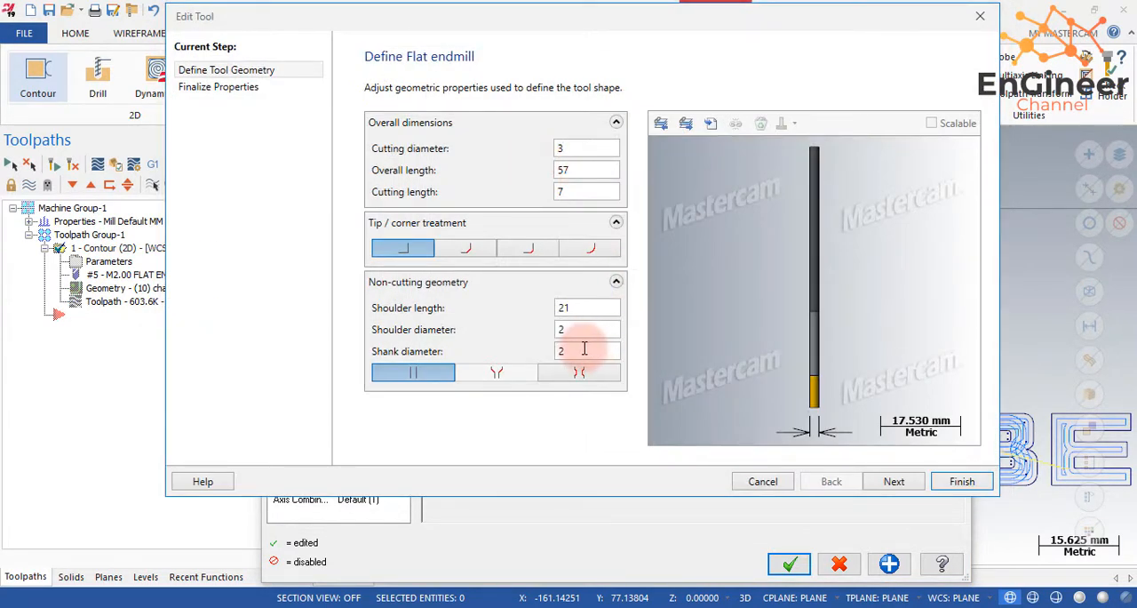
text(3)
drag(584, 348, 557, 330)
text(3)
click(575, 349)
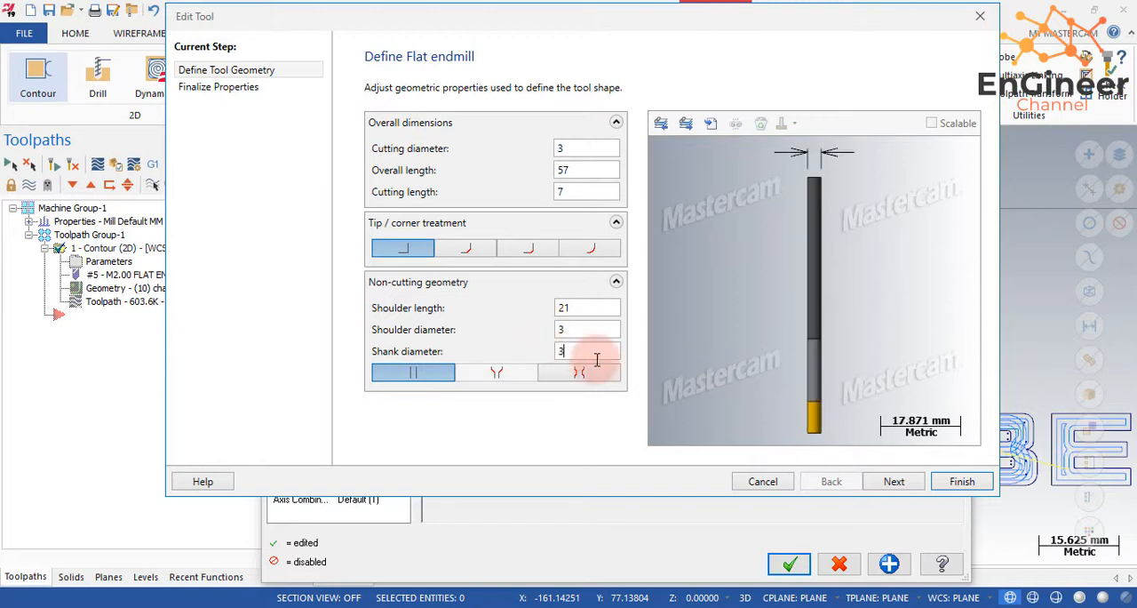
click(960, 481)
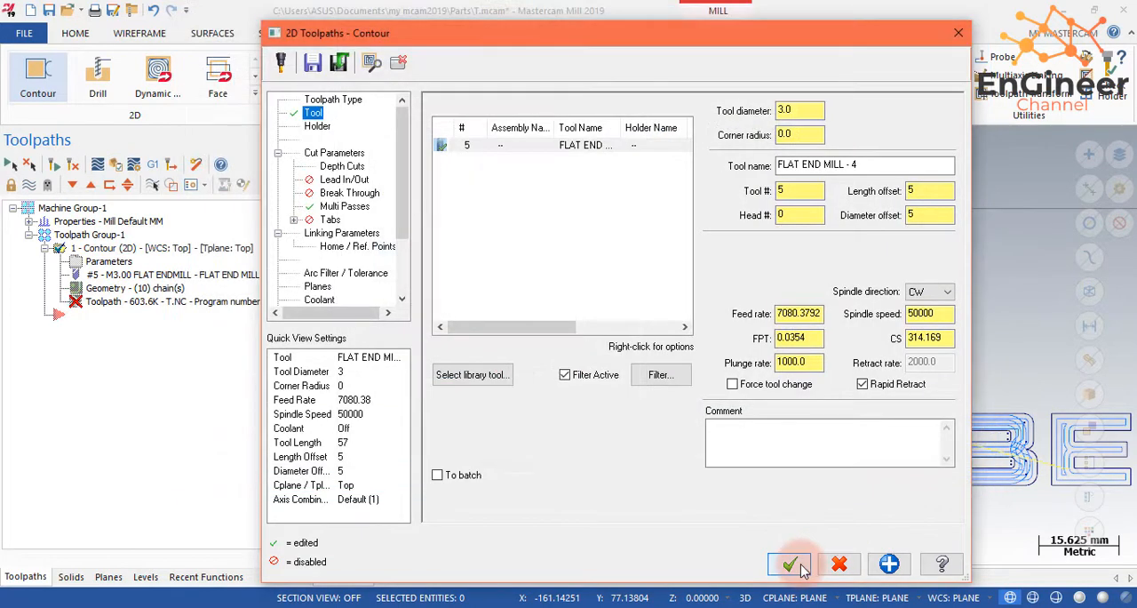
click(804, 569)
click(53, 165)
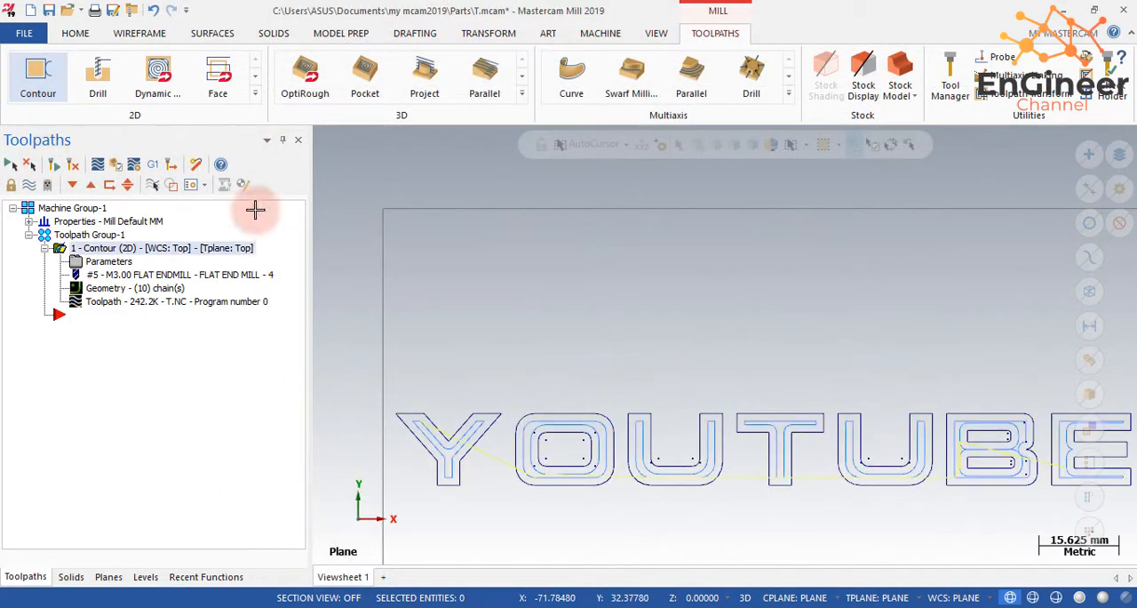
- Measure the width and length of the middle arm of the letter E with Smart Dimension, leaving no dimension placed
scroll(1066, 449, up, 5)
scroll(424, 16, up, 4)
click(407, 32)
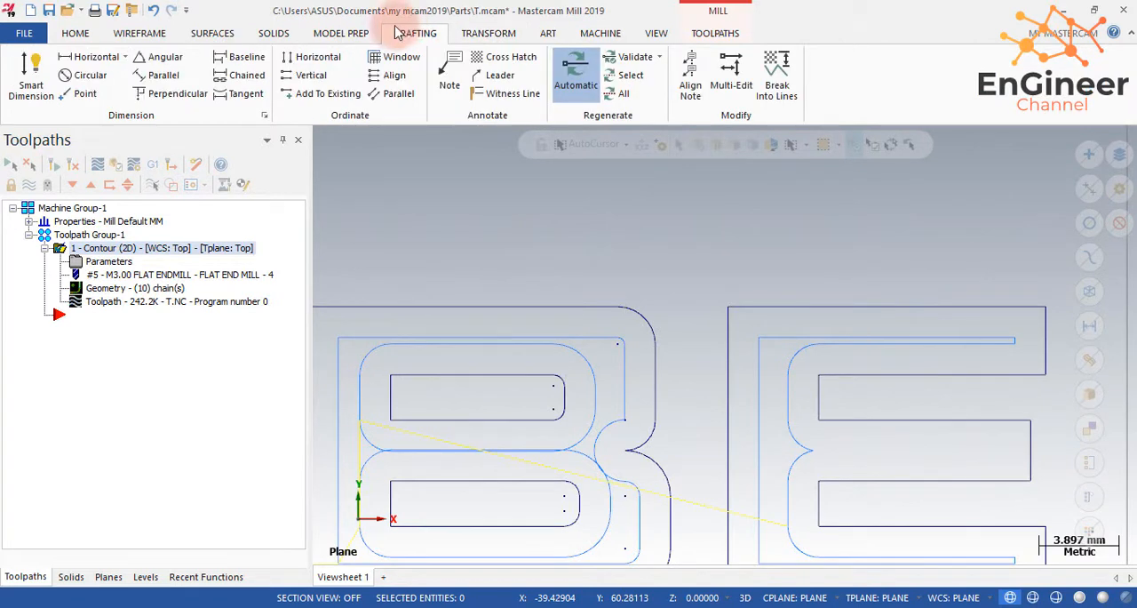
click(318, 34)
click(415, 36)
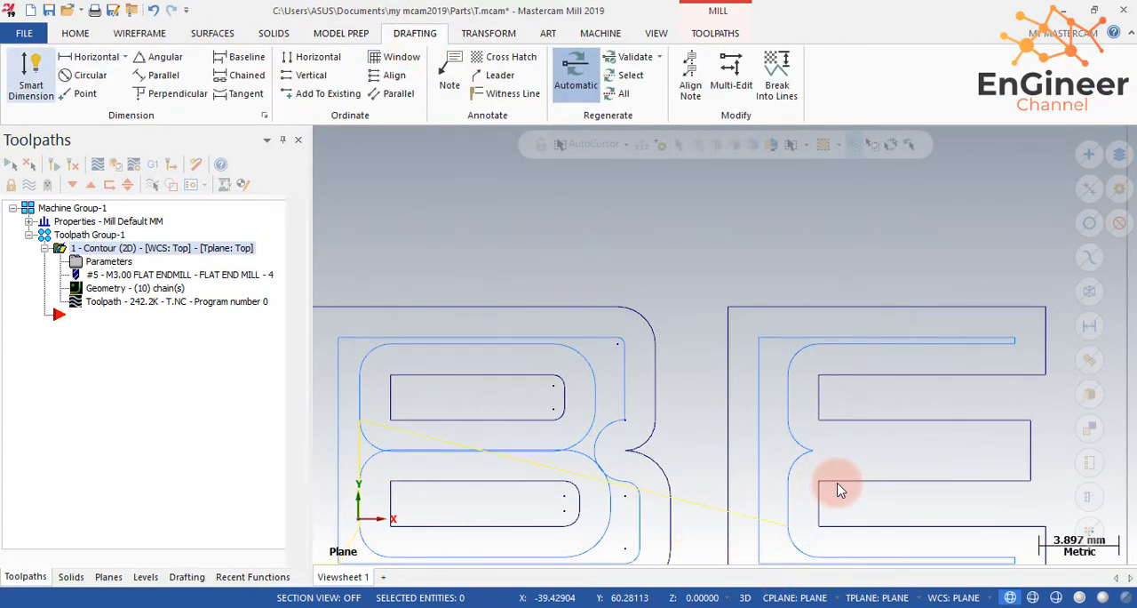
click(853, 427)
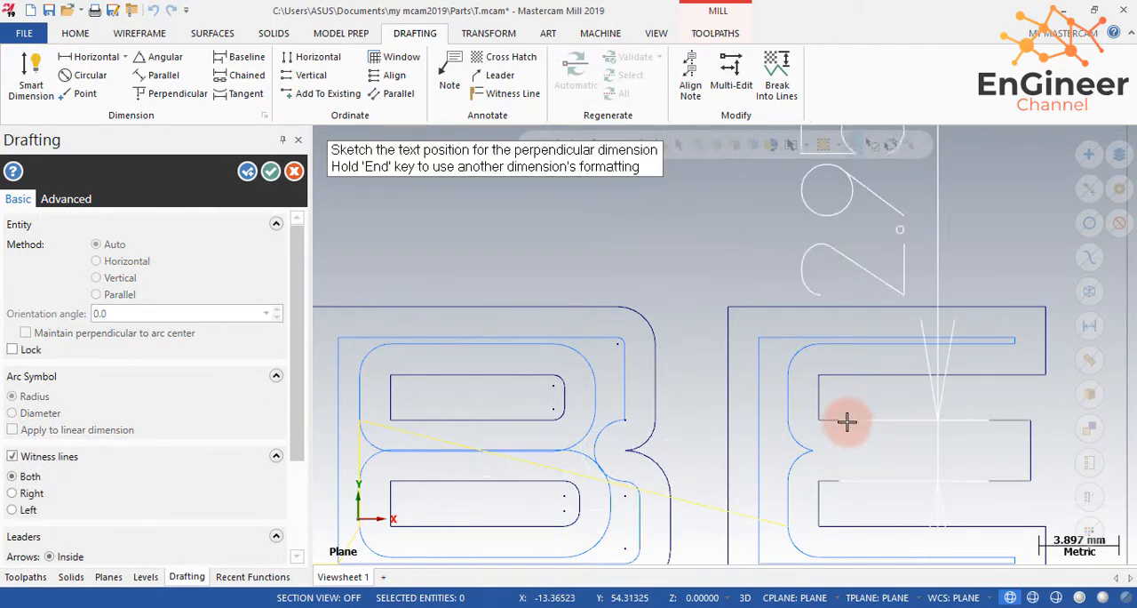
scroll(835, 415, down, 2)
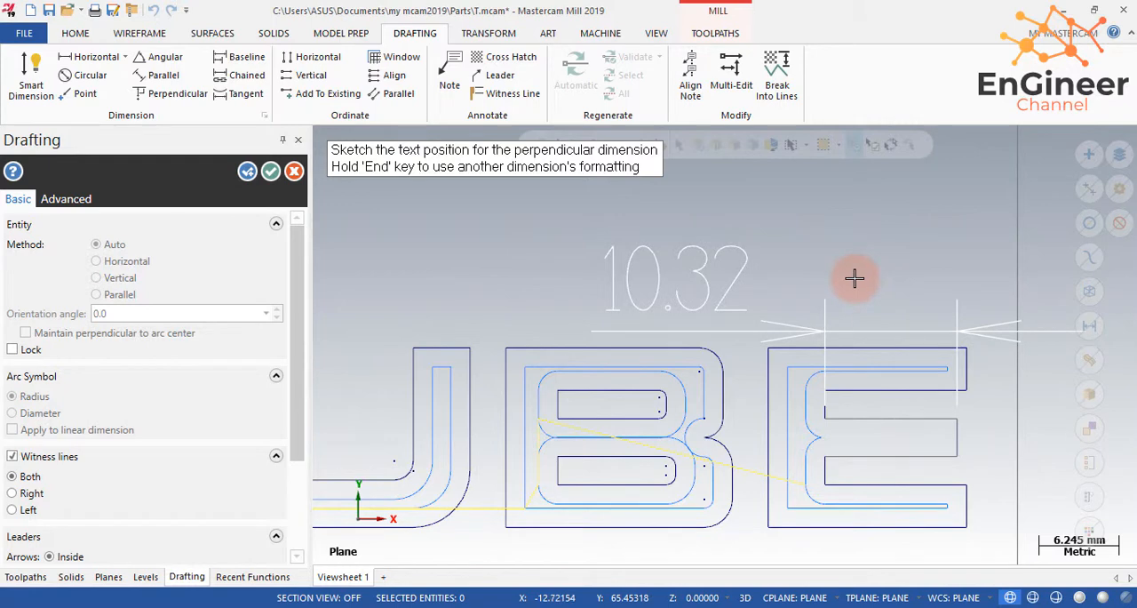
key(Escape)
click(296, 173)
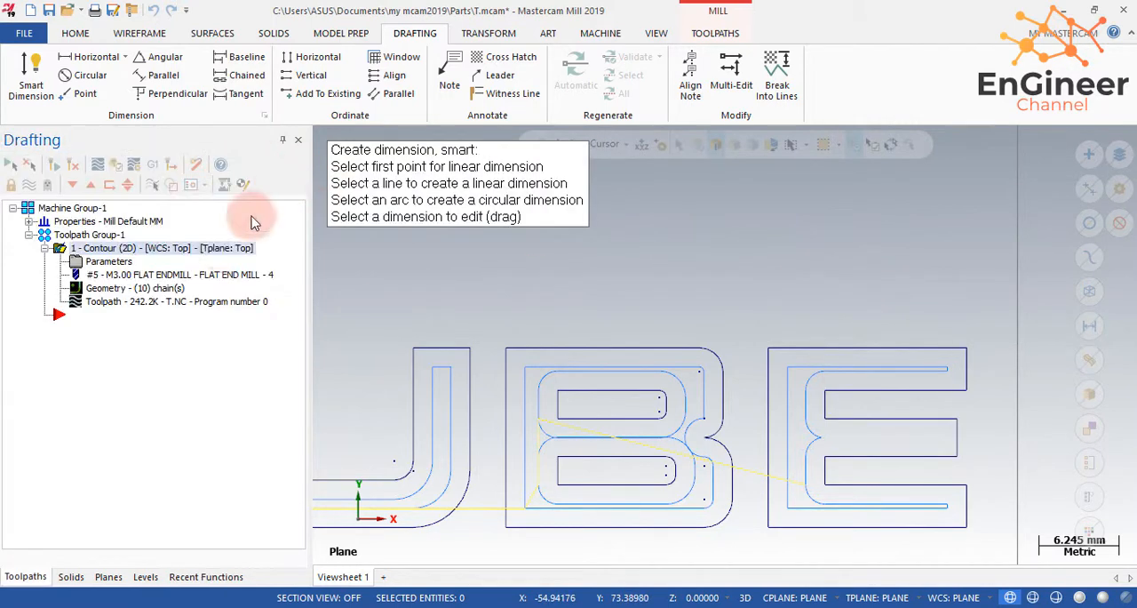
- Set the contour toolpath's stock to leave on walls to -0.05 and regenerate the toolpath
click(104, 263)
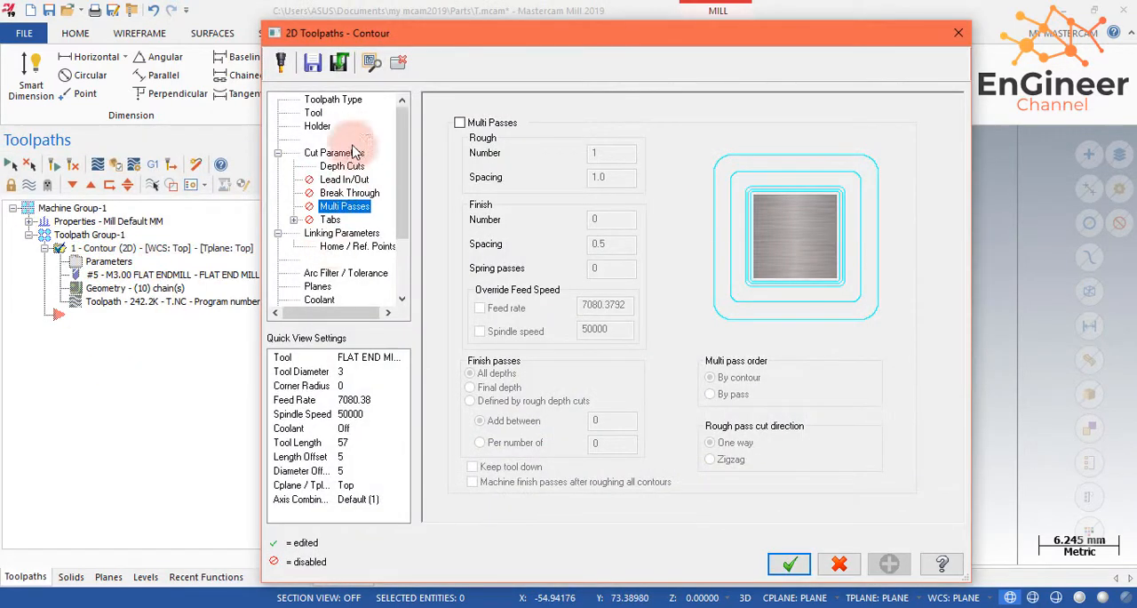
click(312, 114)
click(326, 169)
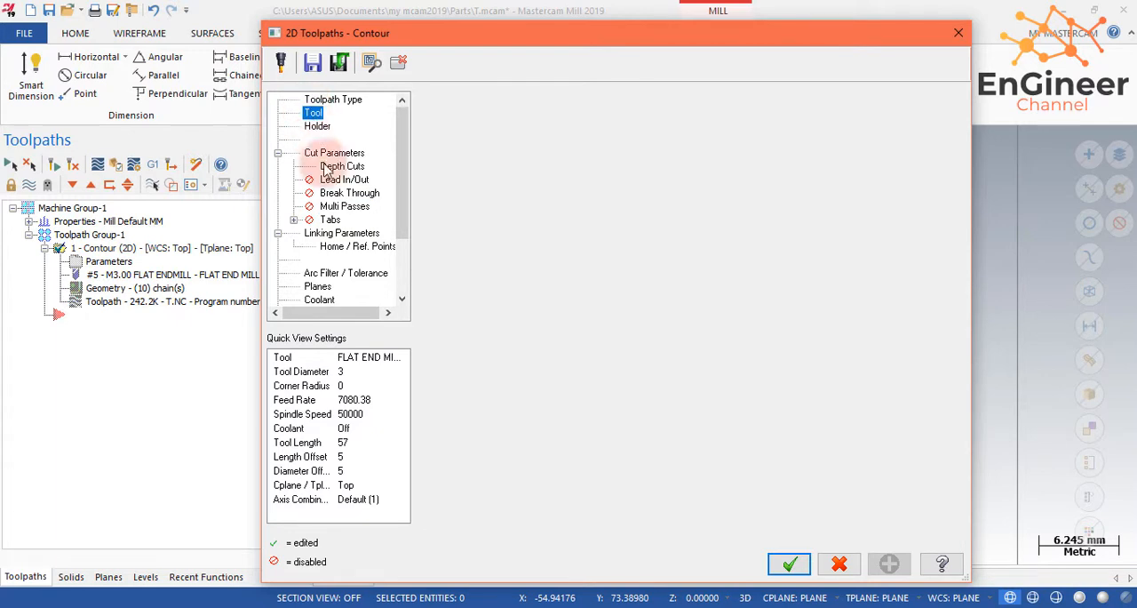
click(349, 193)
click(344, 180)
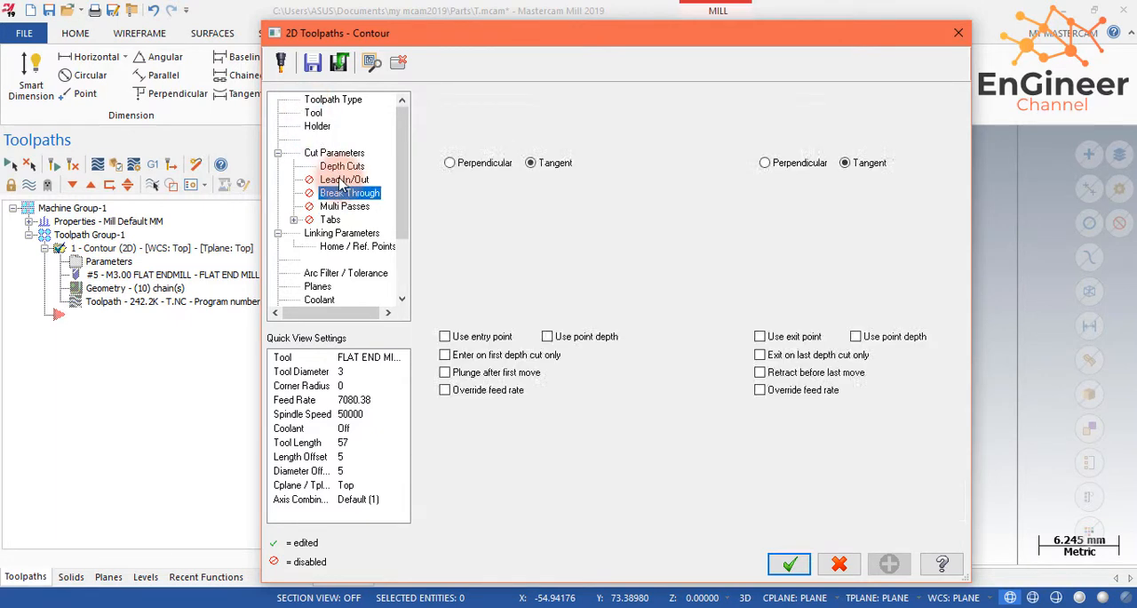
click(334, 153)
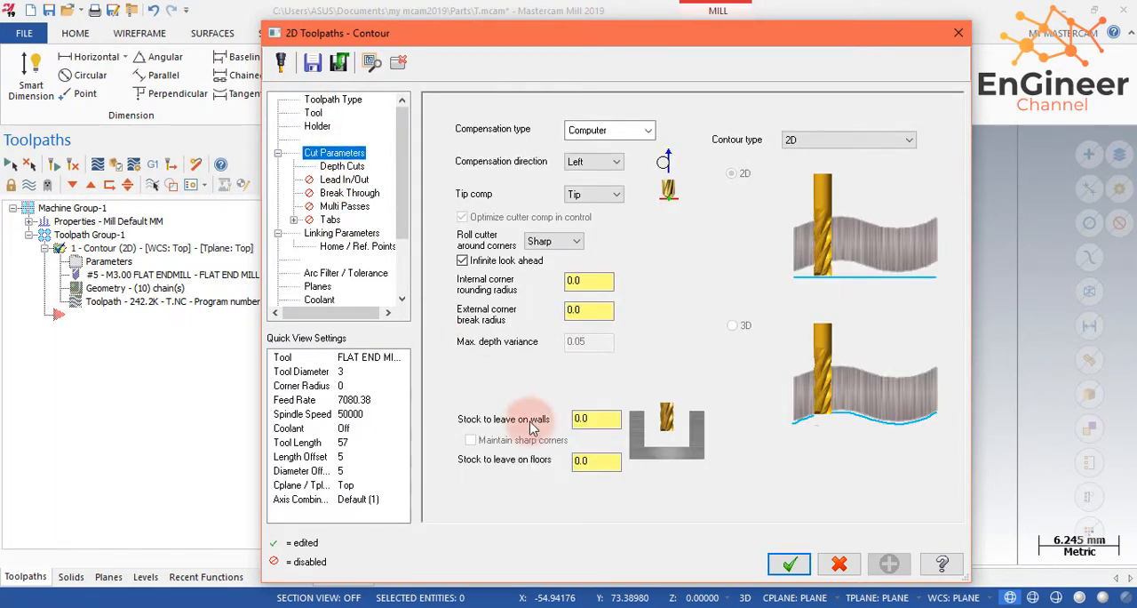
drag(579, 418, 537, 413)
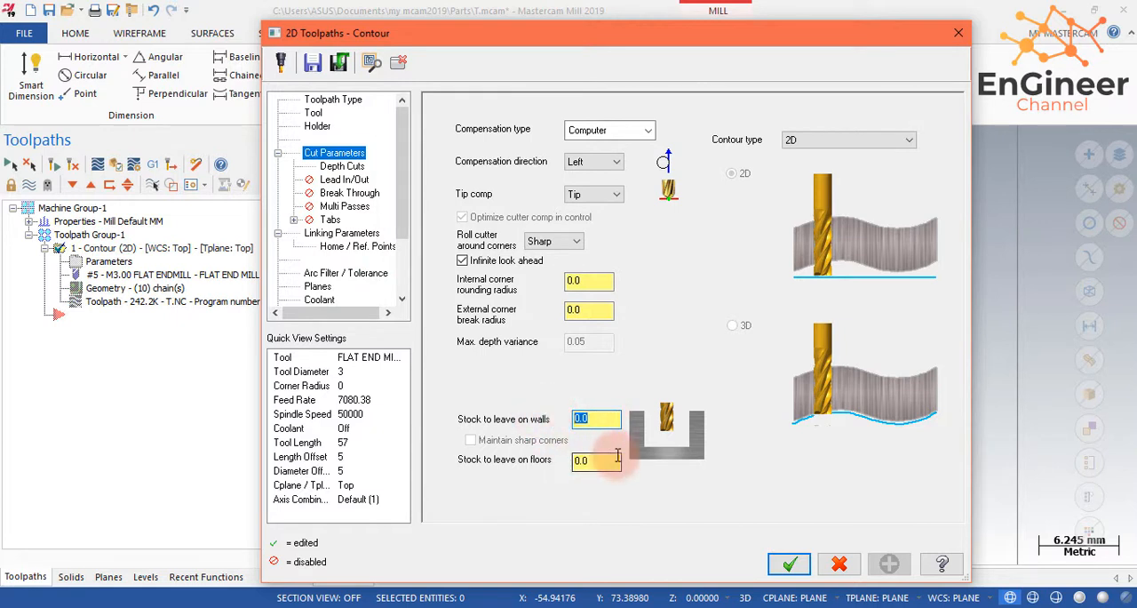
click(596, 419)
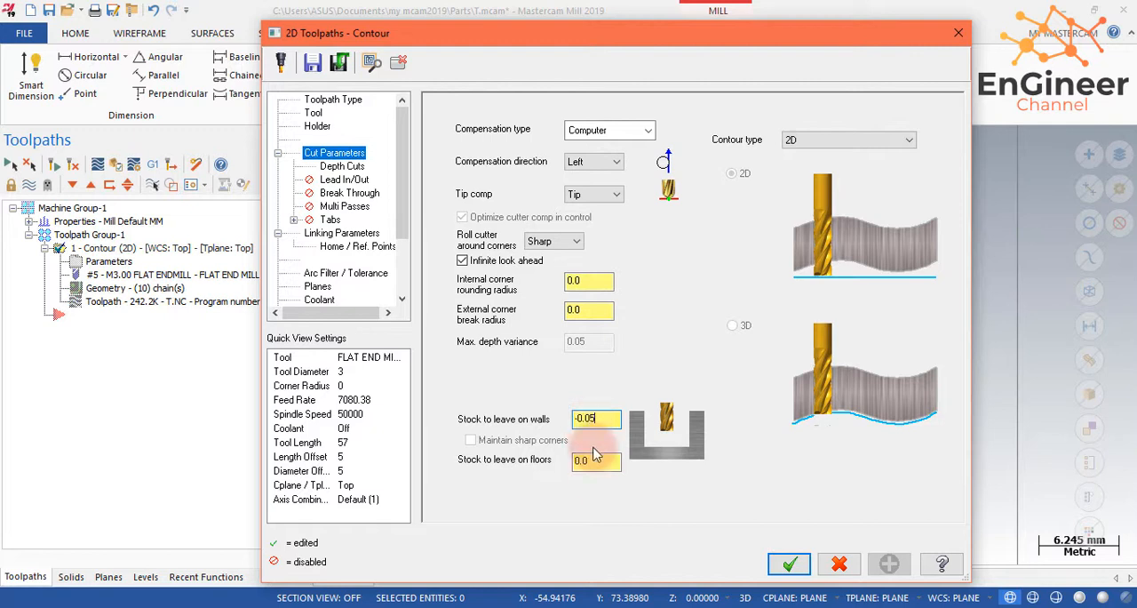
click(790, 565)
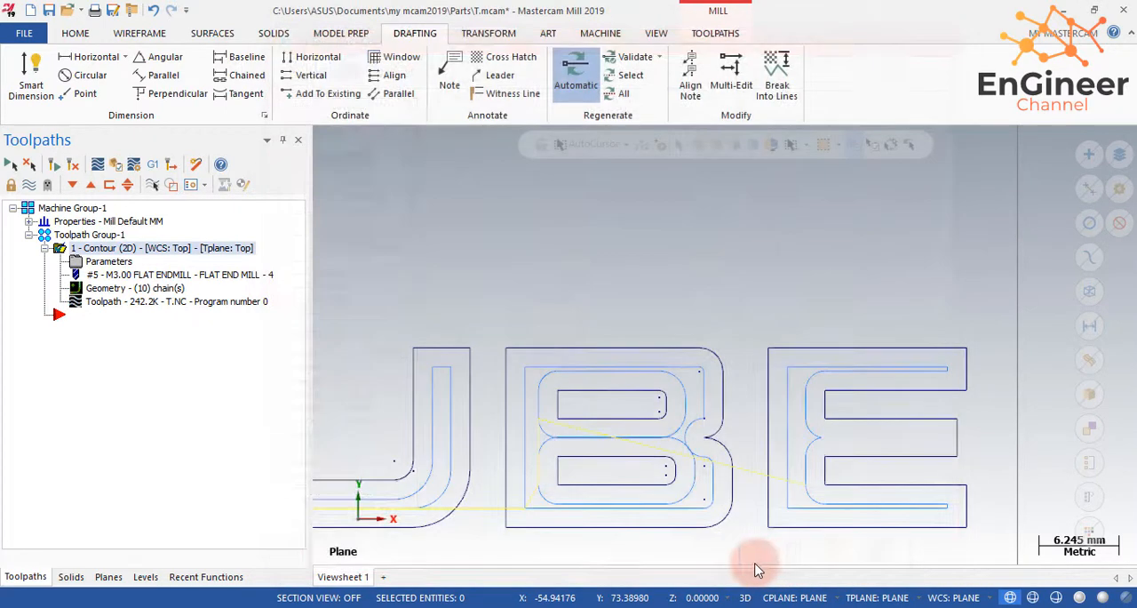
click(50, 166)
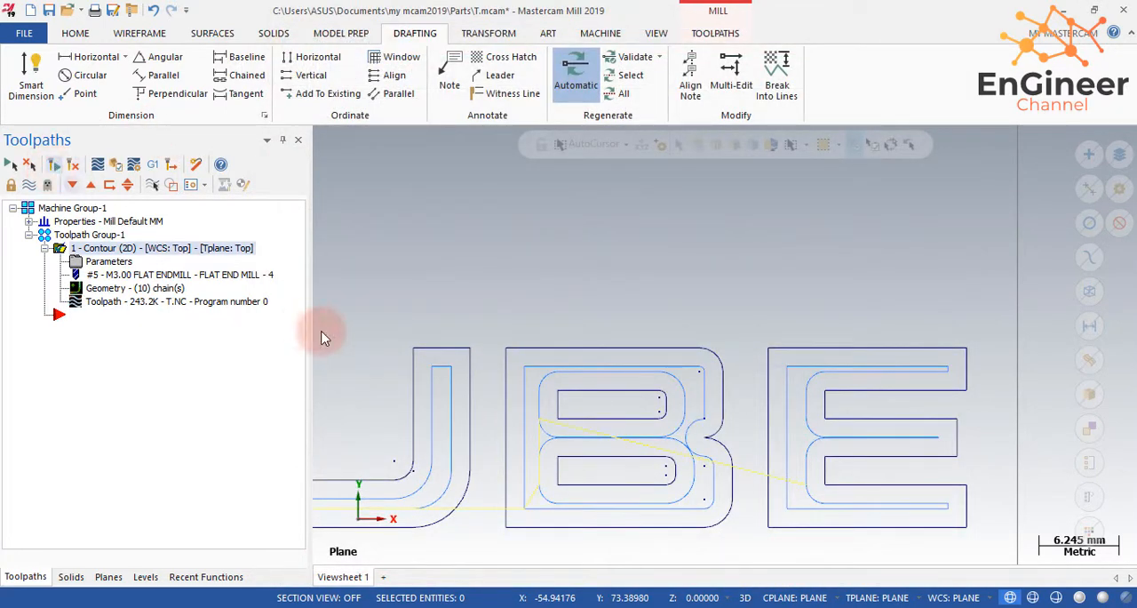
- Backplot the regenerated contour toolpath across the whole word YOUTUBE, examine the cut from several angles, and close the backplot
scroll(411, 370, down, 5)
scroll(432, 411, down, 3)
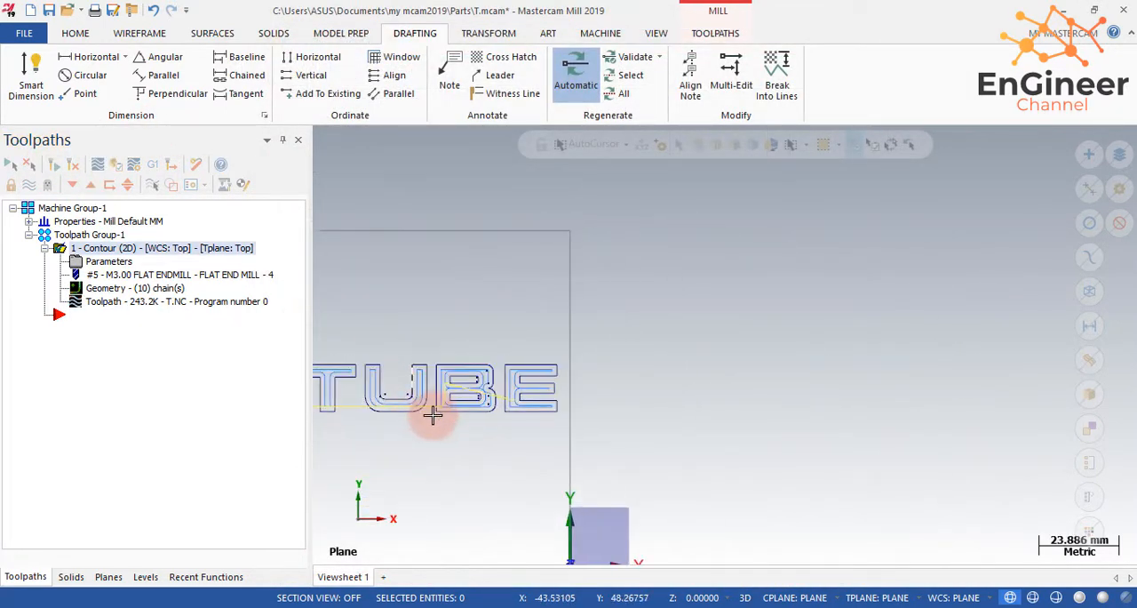
scroll(475, 405, down, 5)
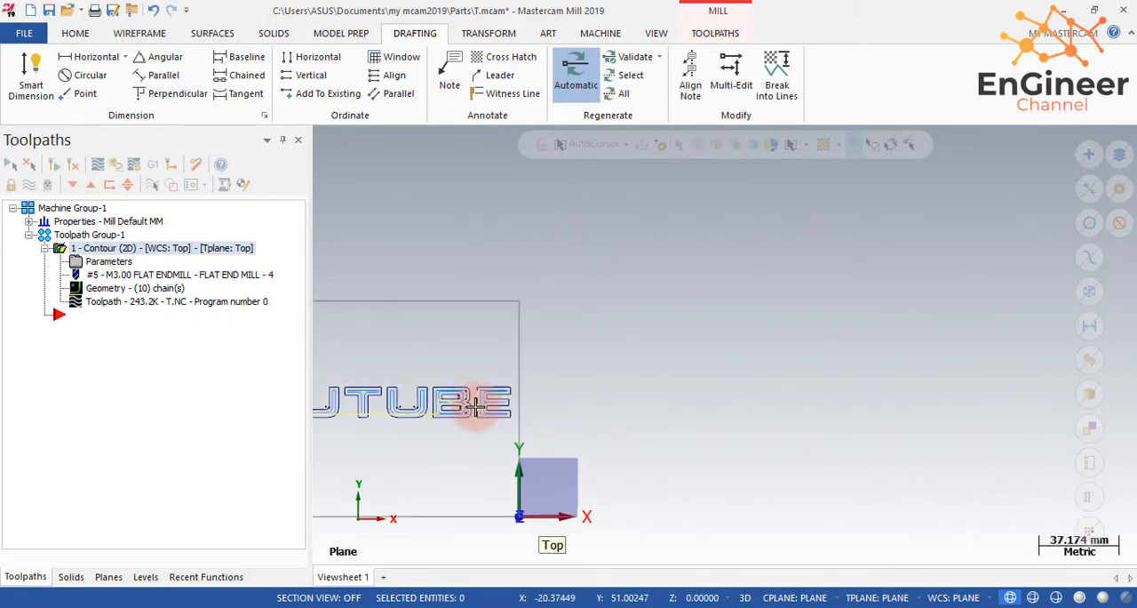
scroll(314, 402, up, 6)
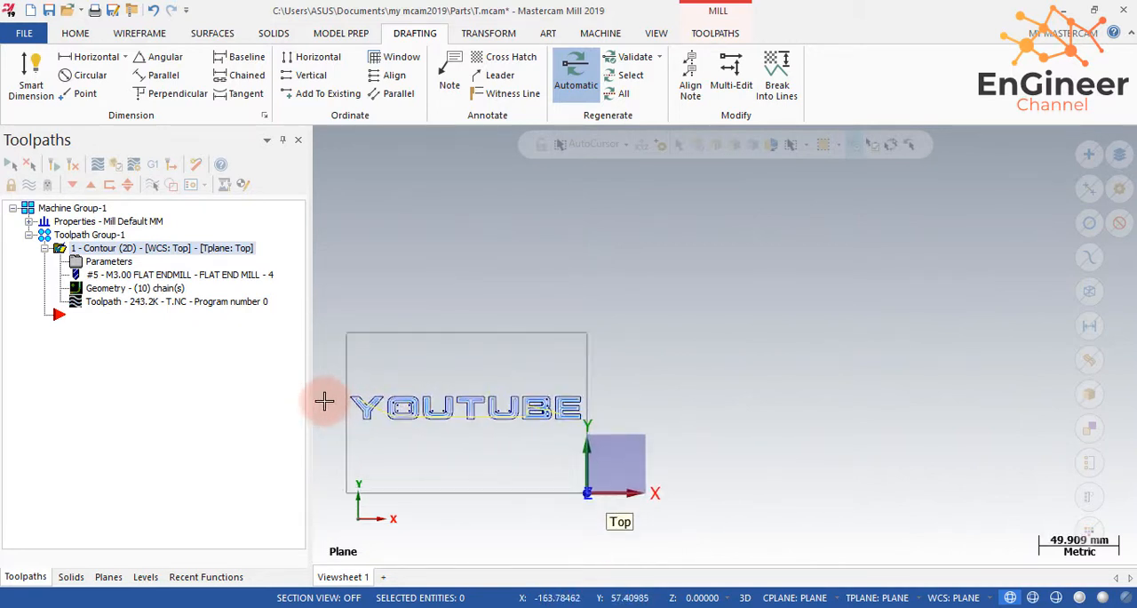
click(98, 164)
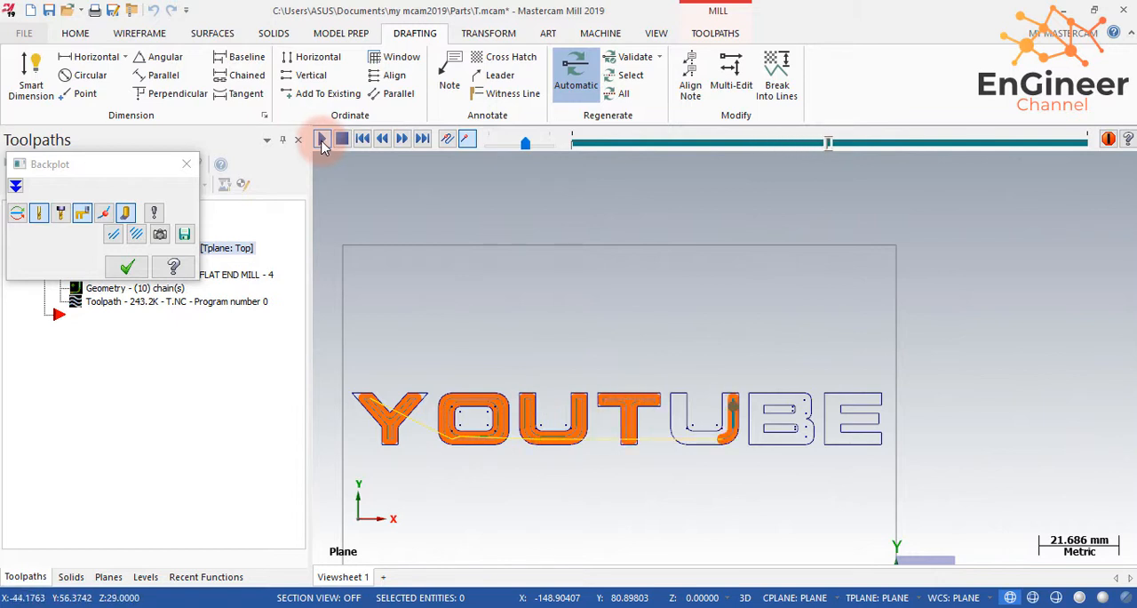
middle_drag(597, 455, 581, 400)
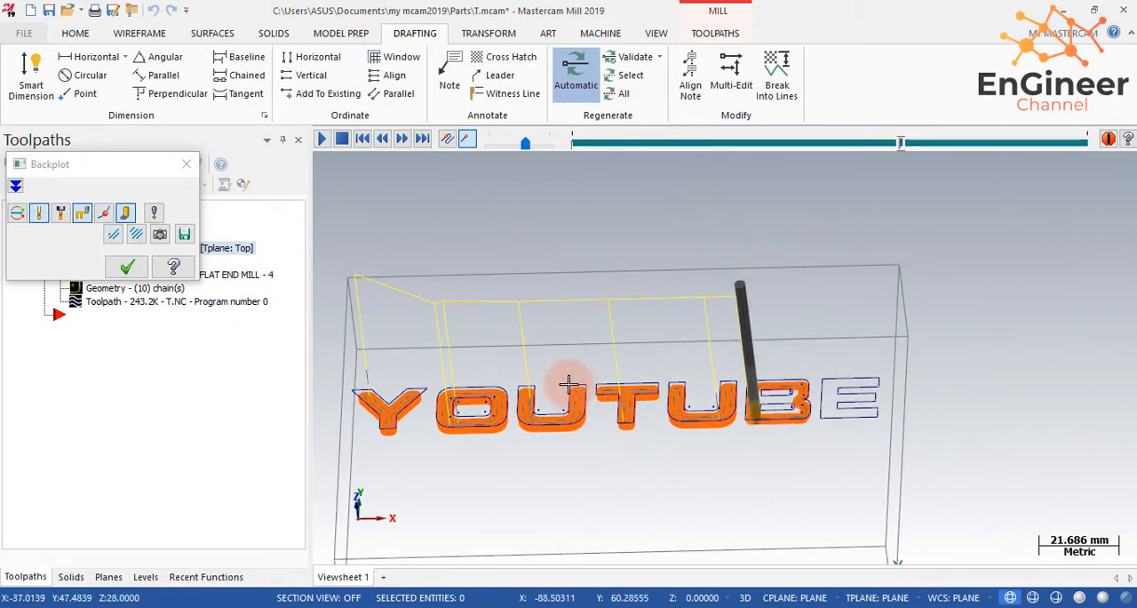
middle_drag(738, 448, 742, 502)
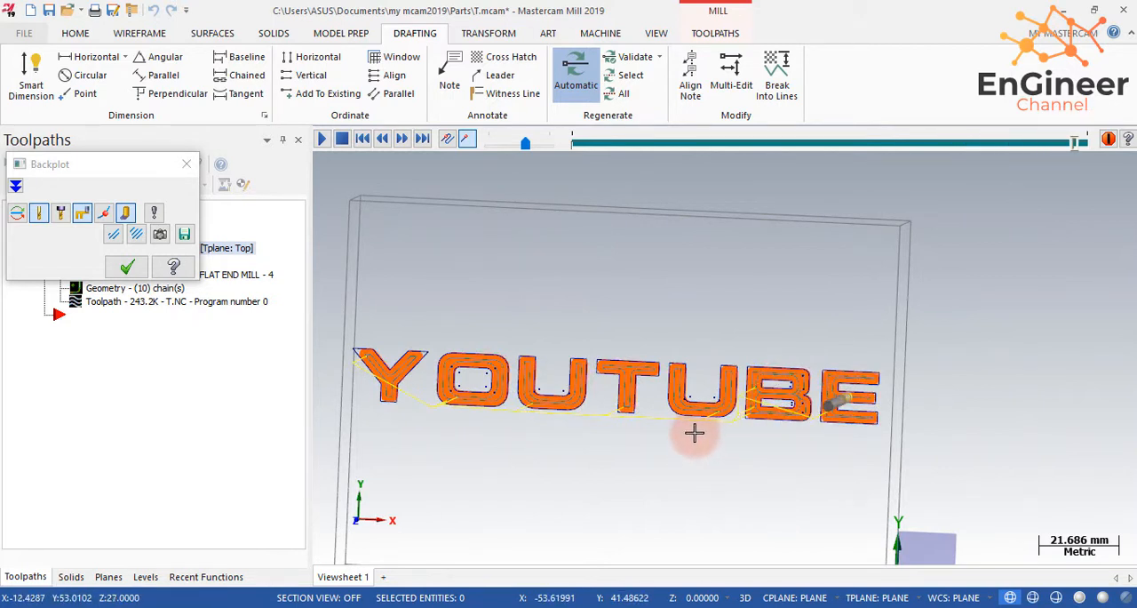
middle_drag(688, 444, 703, 381)
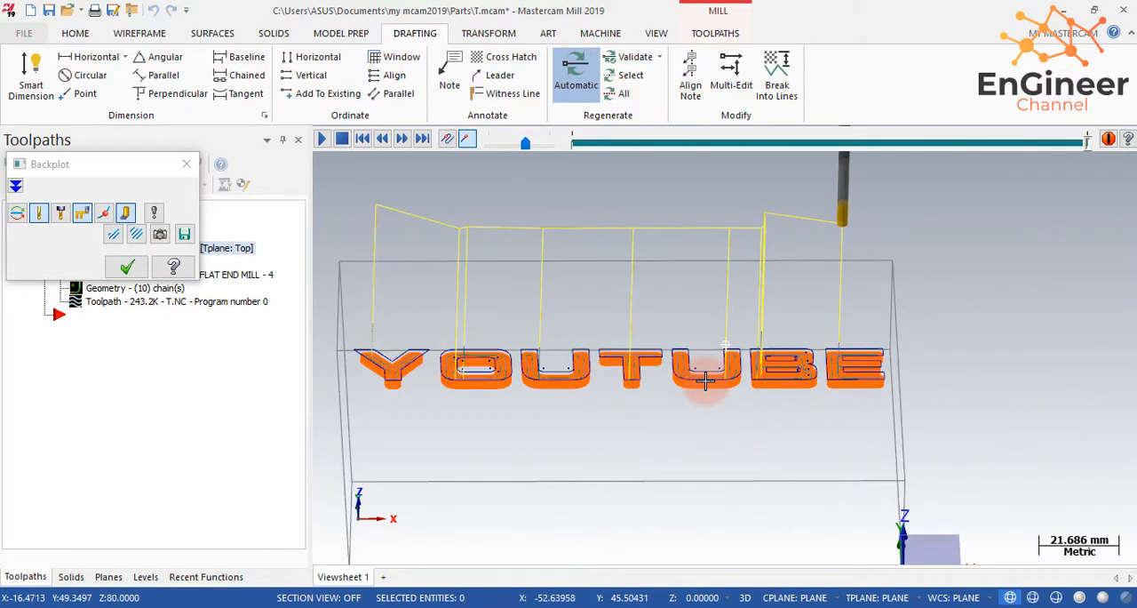
click(124, 269)
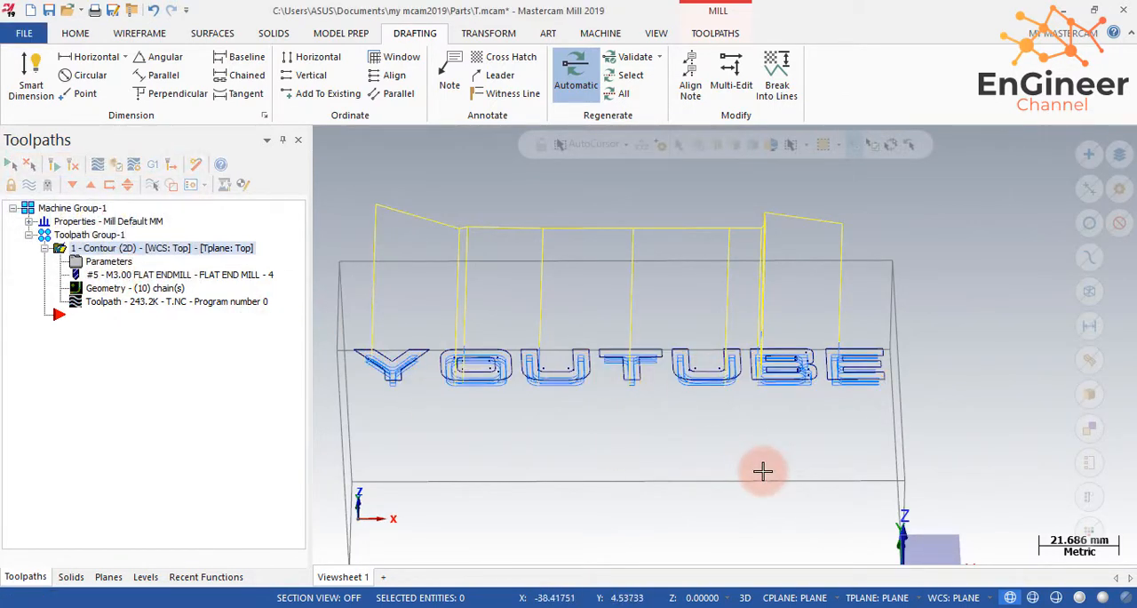
- Open the machine group's properties at the stock setup
scroll(729, 453, down, 4)
middle_drag(604, 444, 594, 538)
click(30, 221)
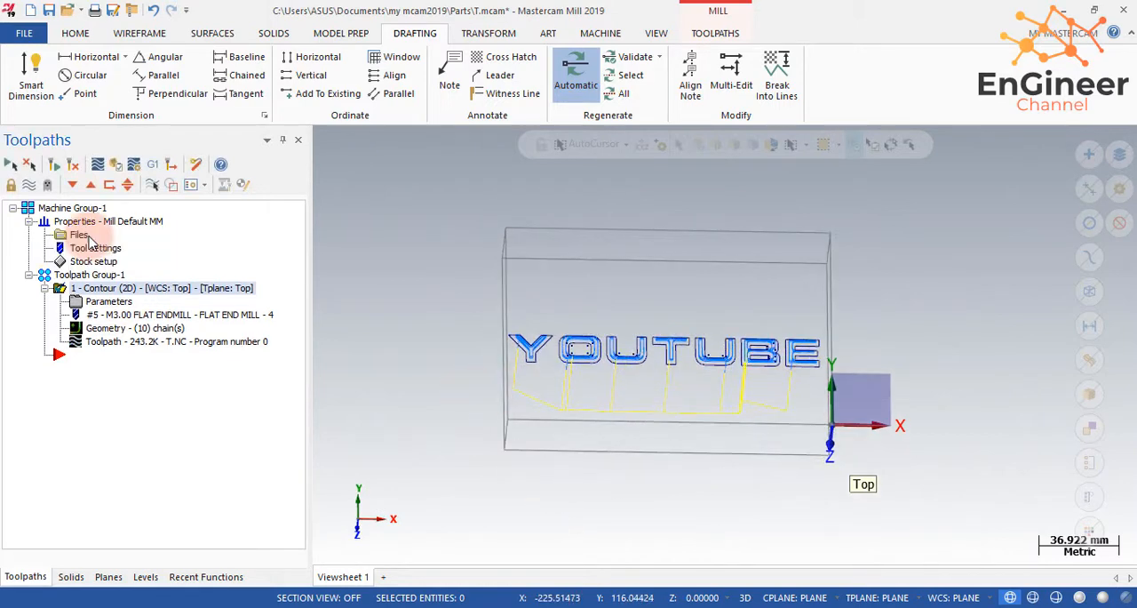
click(79, 234)
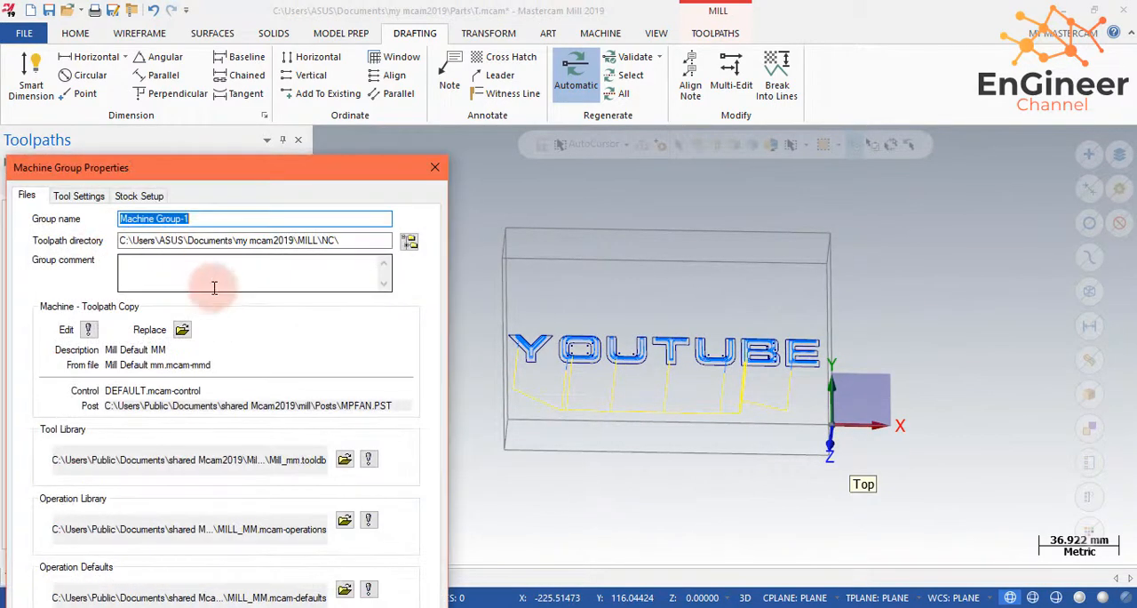
click(139, 196)
drag(168, 172, 188, 71)
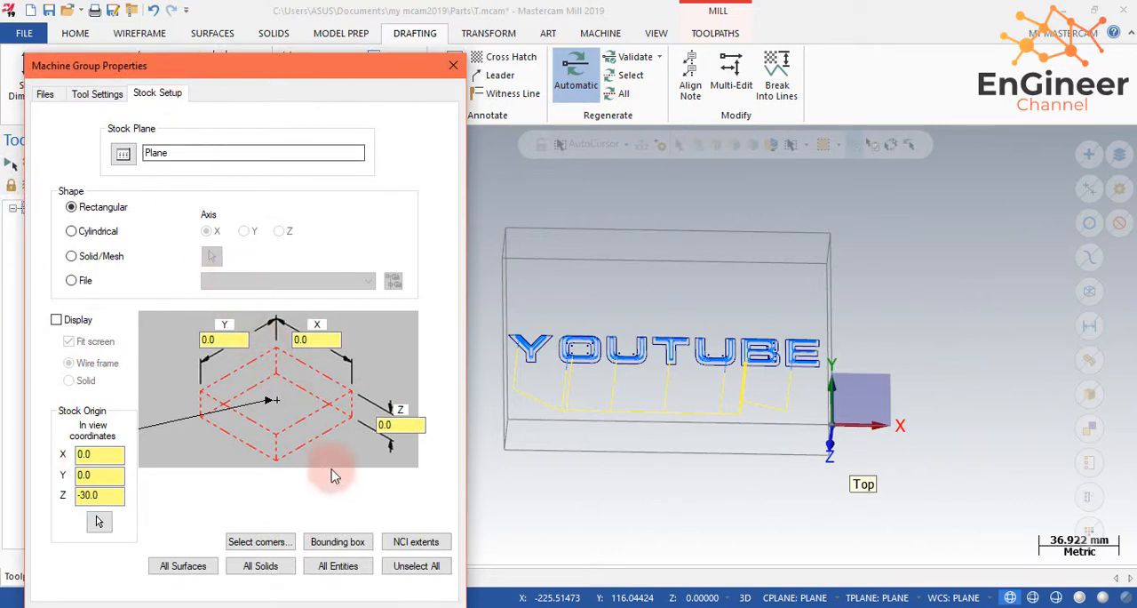
- Shade the model and define rectangular stock of 150 × 100 × 30 mm from a bounding box around the solid block
click(337, 541)
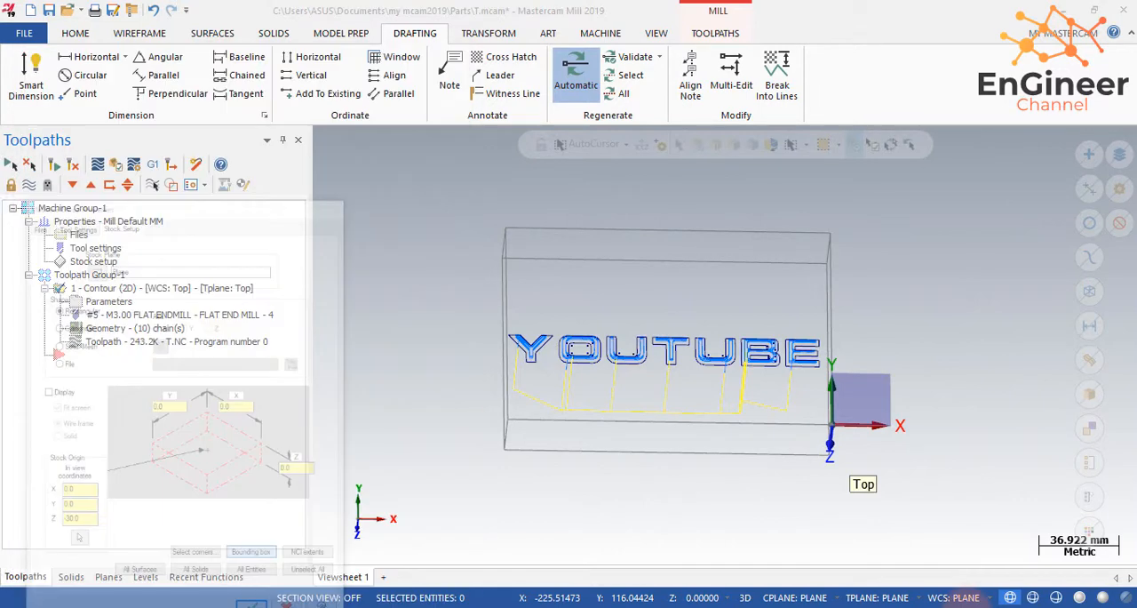
click(1078, 597)
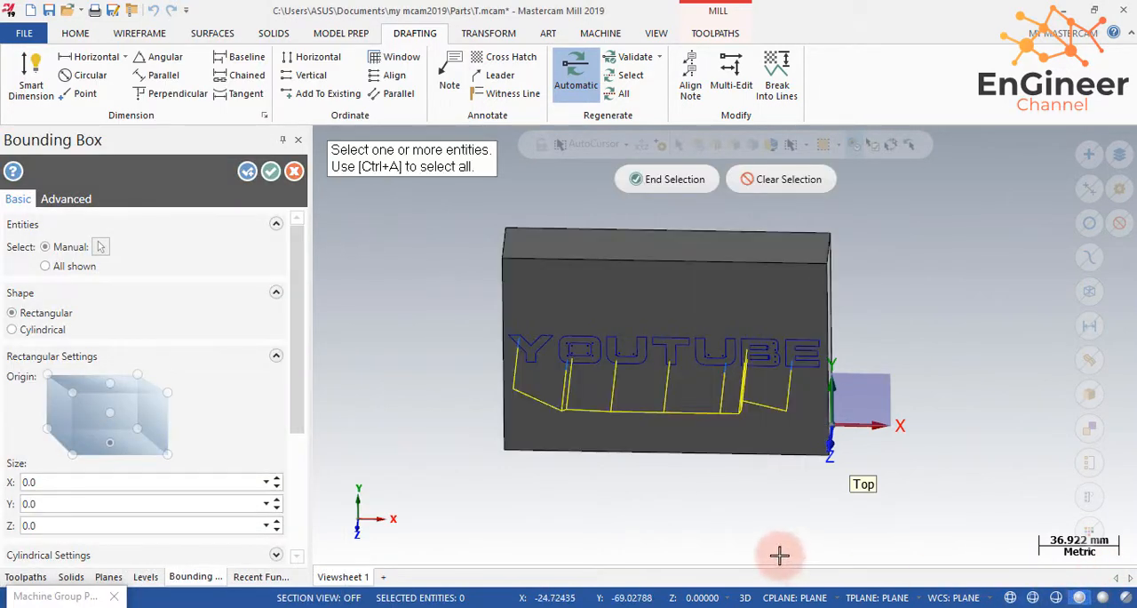
mouse_move(921, 575)
middle_down()
mouse_move(896, 495)
mouse_move(944, 508)
mouse_move(574, 471)
middle_up()
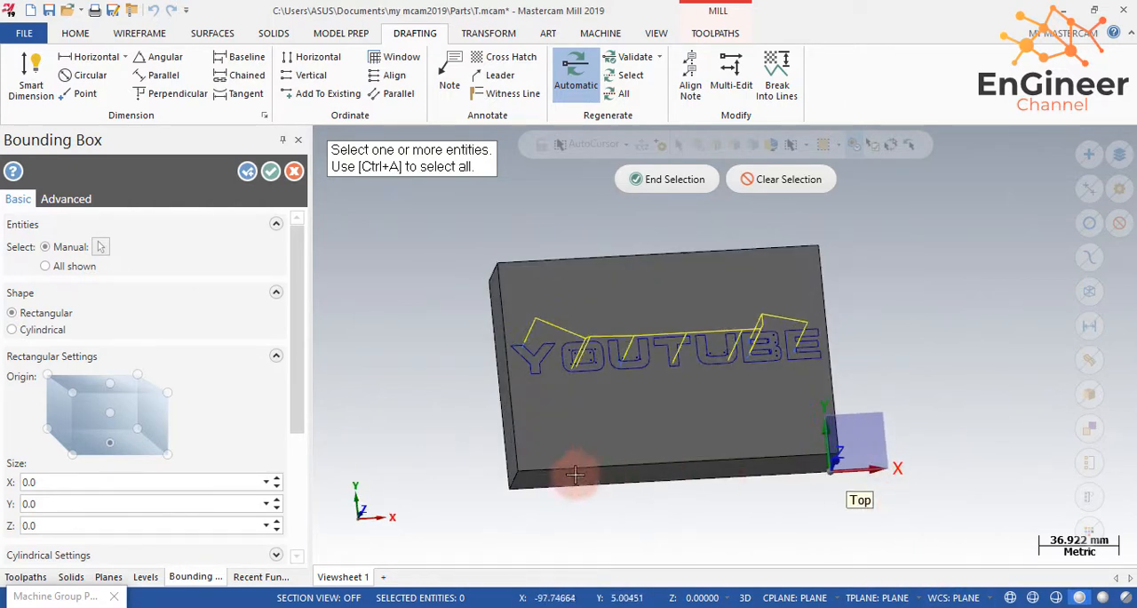
click(581, 297)
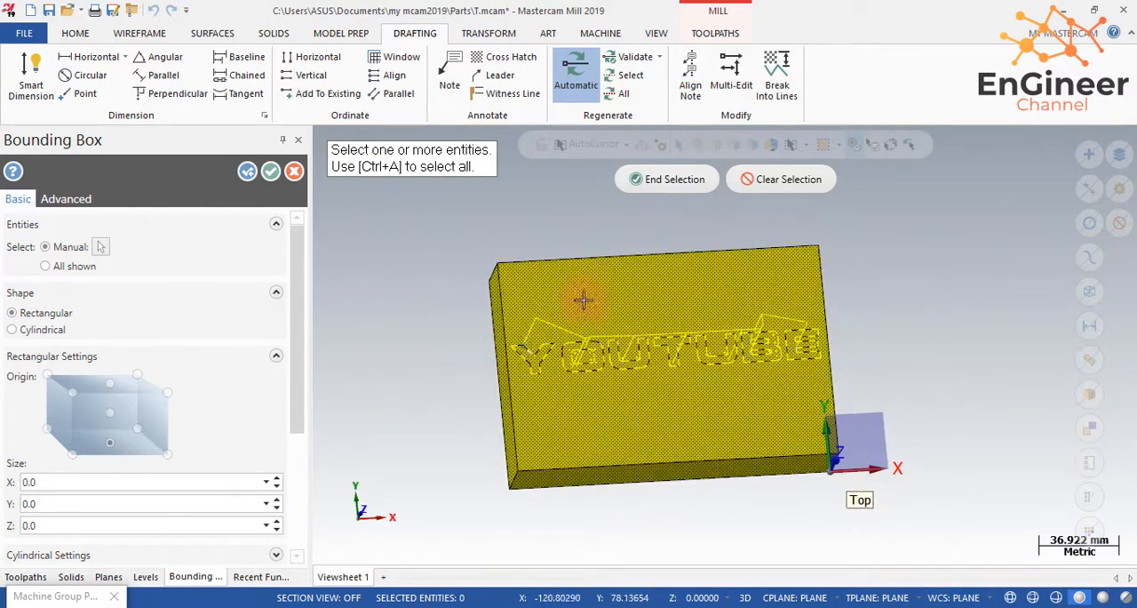
click(626, 180)
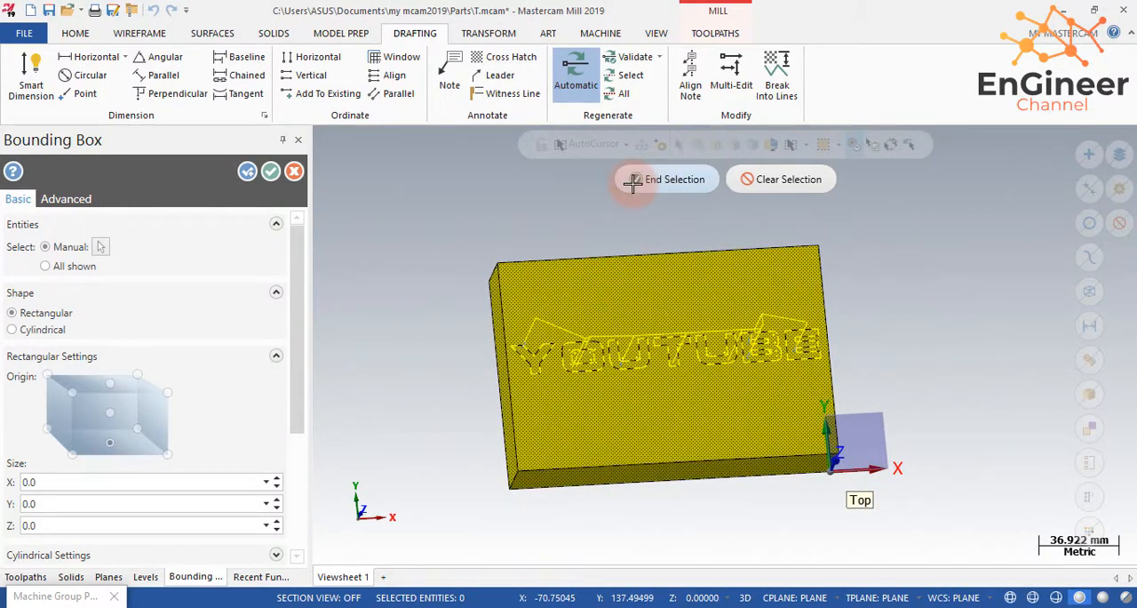
click(268, 175)
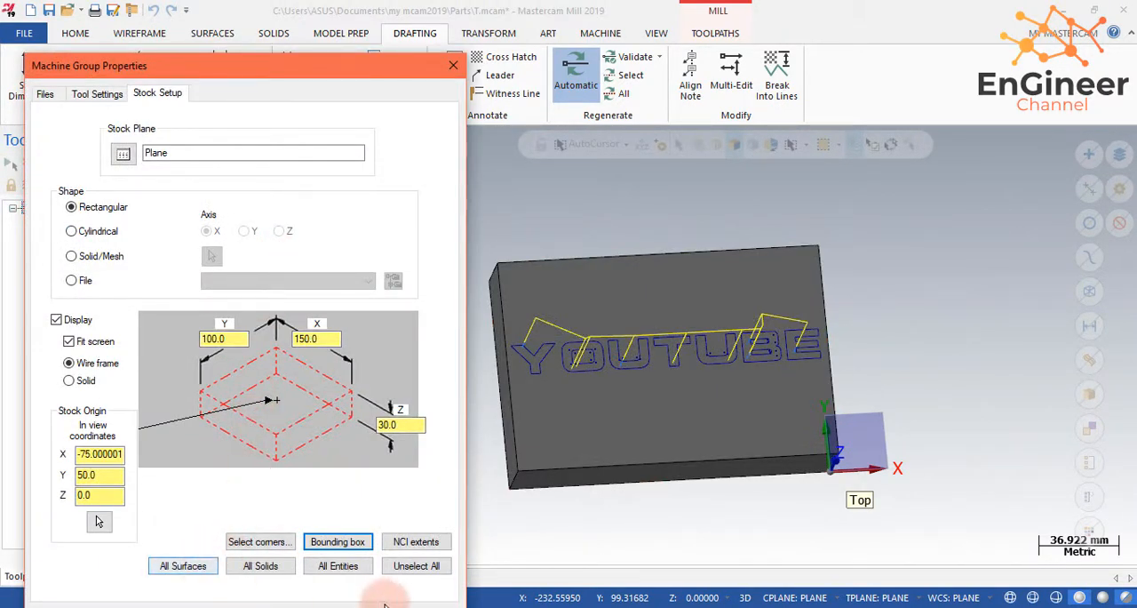
drag(351, 62, 367, 9)
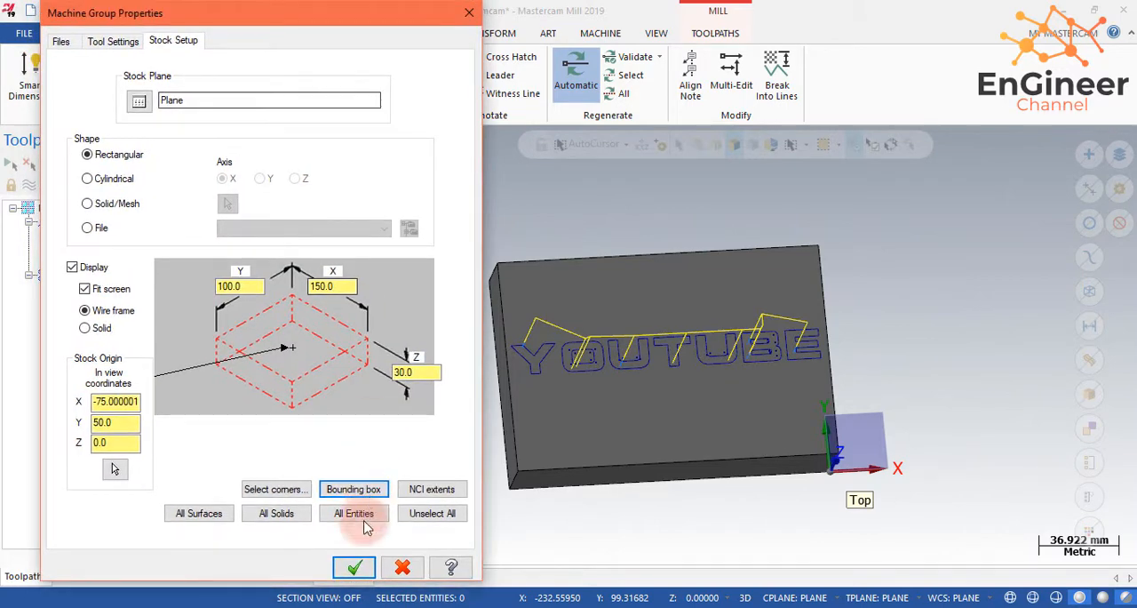
click(354, 567)
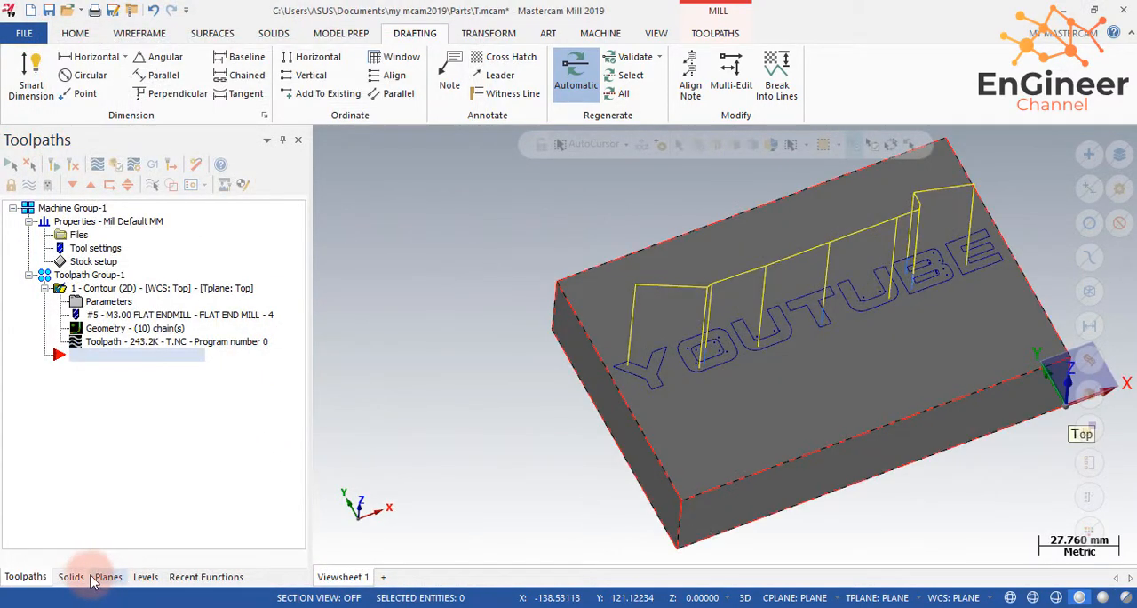
- Make level 1 (solid box) the active level and hide level 3 (YOUTUBE)
click(107, 578)
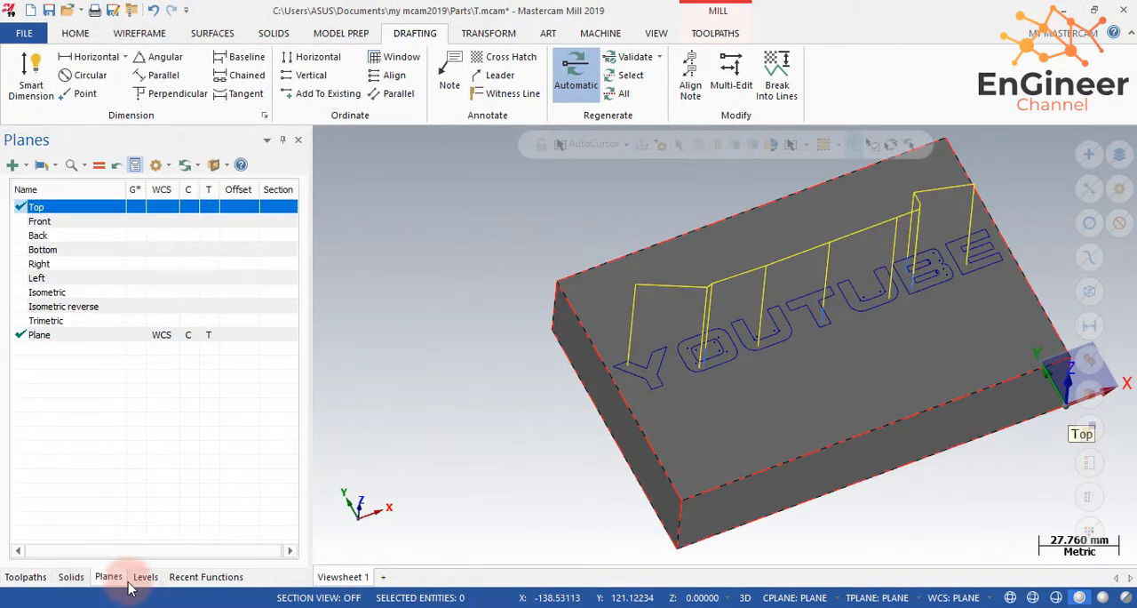
click(145, 578)
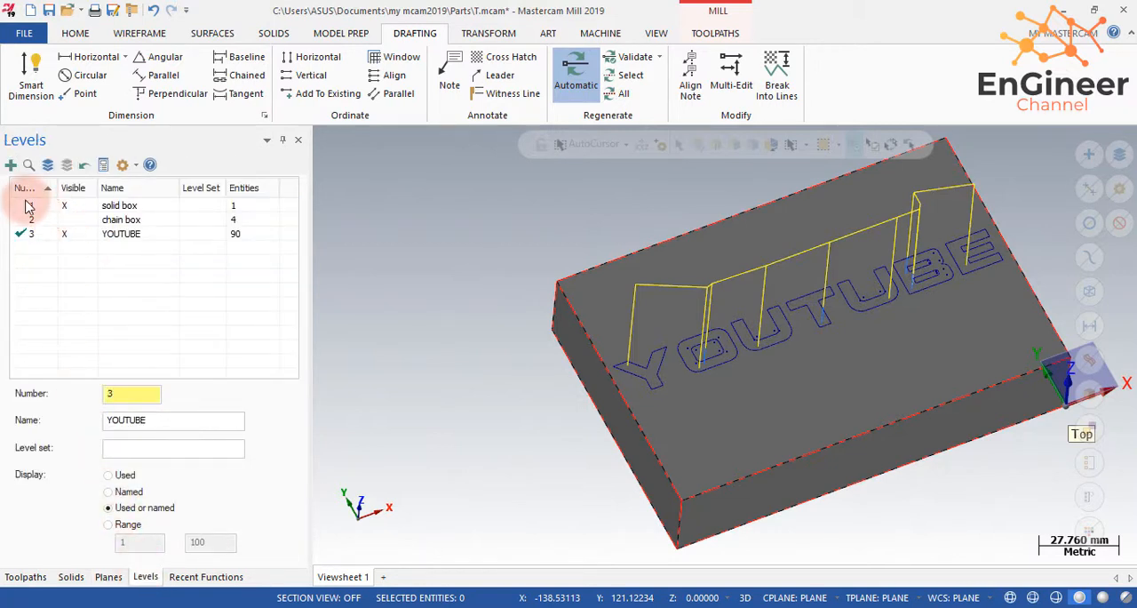
click(22, 206)
click(67, 234)
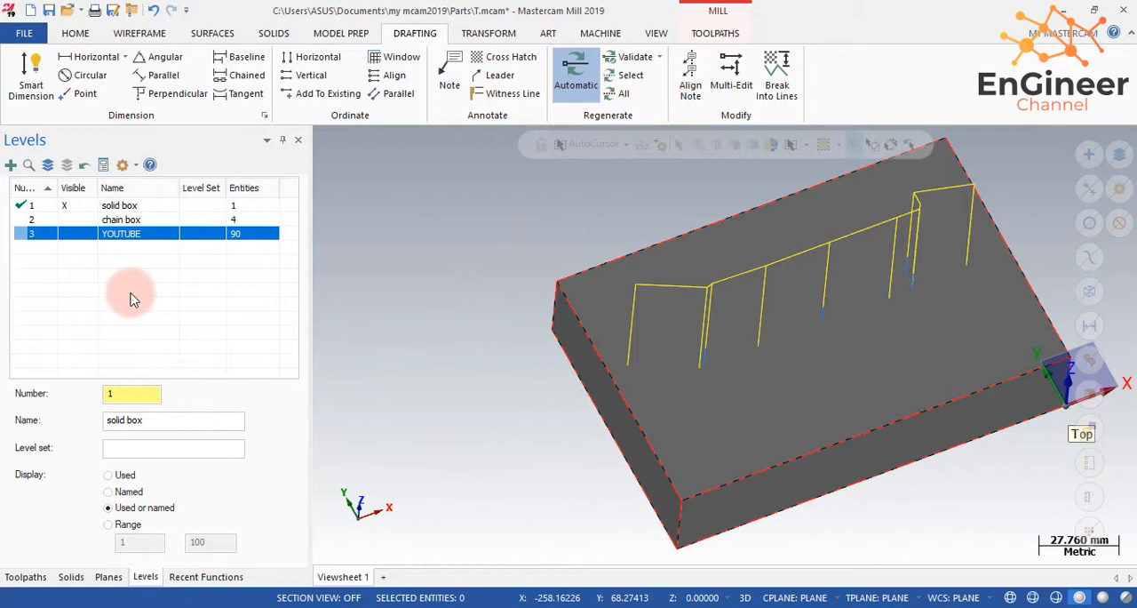
- Verify the contour toolpath in the simulator at a slower playback speed through the final move and examine the engraved YOUTUBE lettering
click(26, 576)
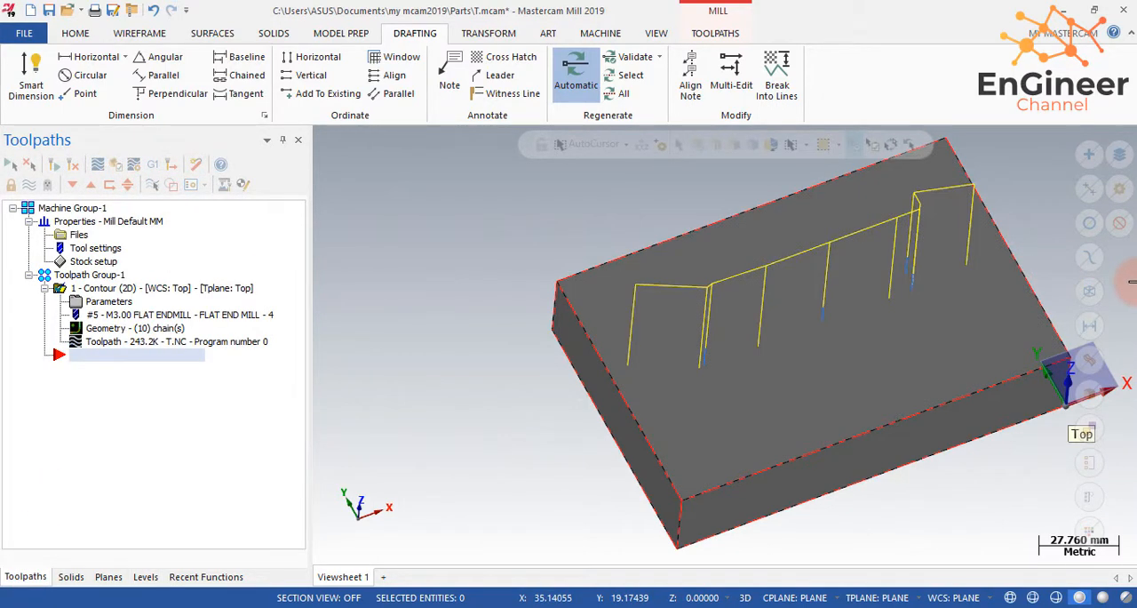
scroll(1128, 282, up, 1)
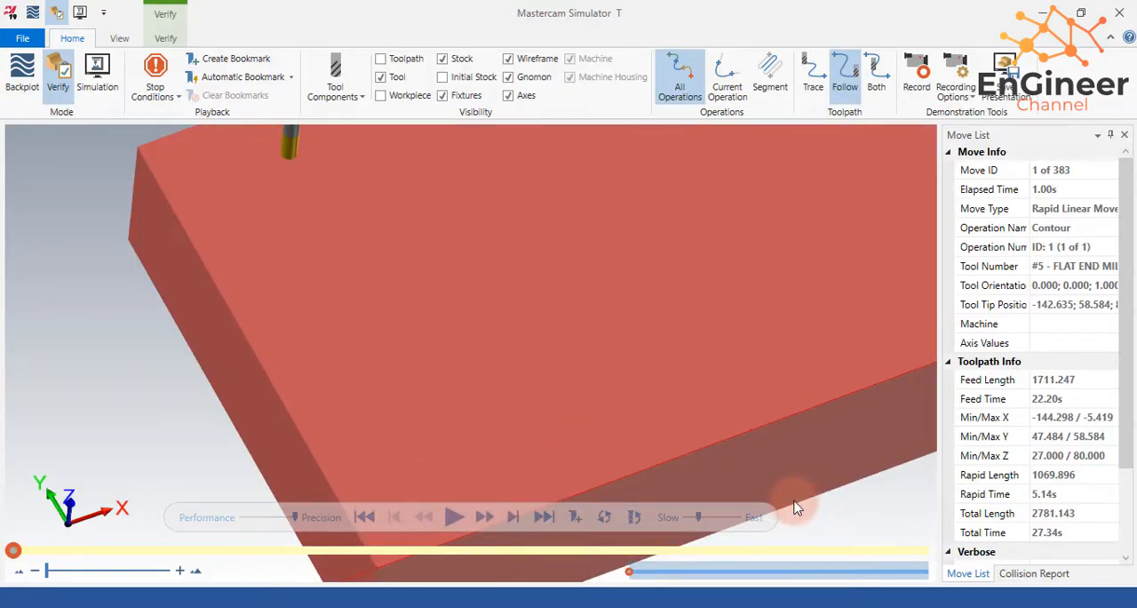
scroll(795, 507, down, 5)
scroll(878, 497, up, 7)
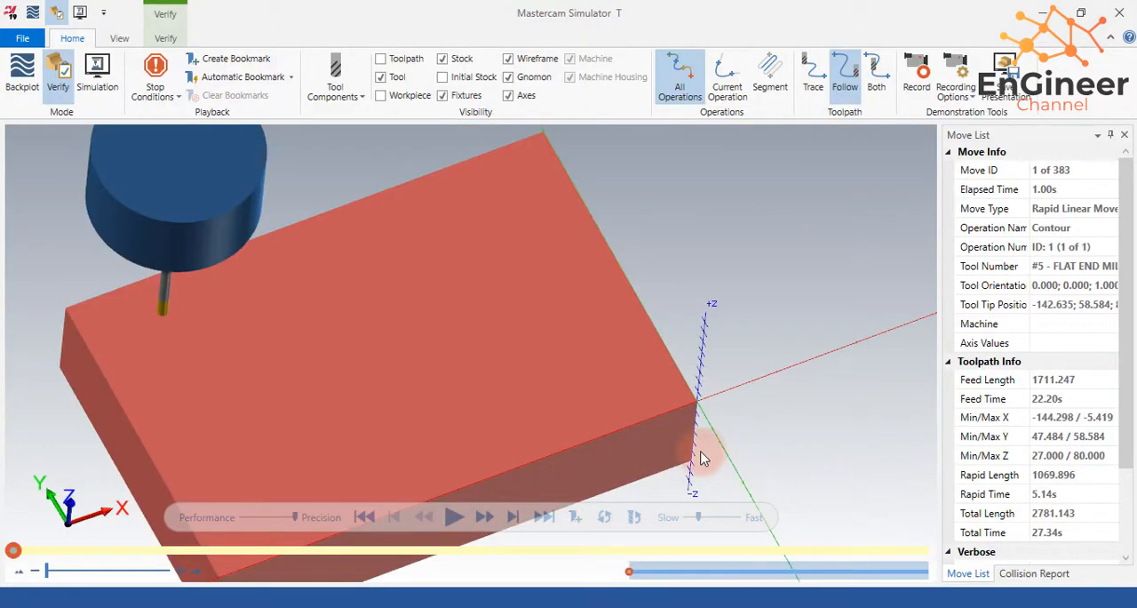
scroll(701, 456, down, 4)
scroll(643, 507, up, 4)
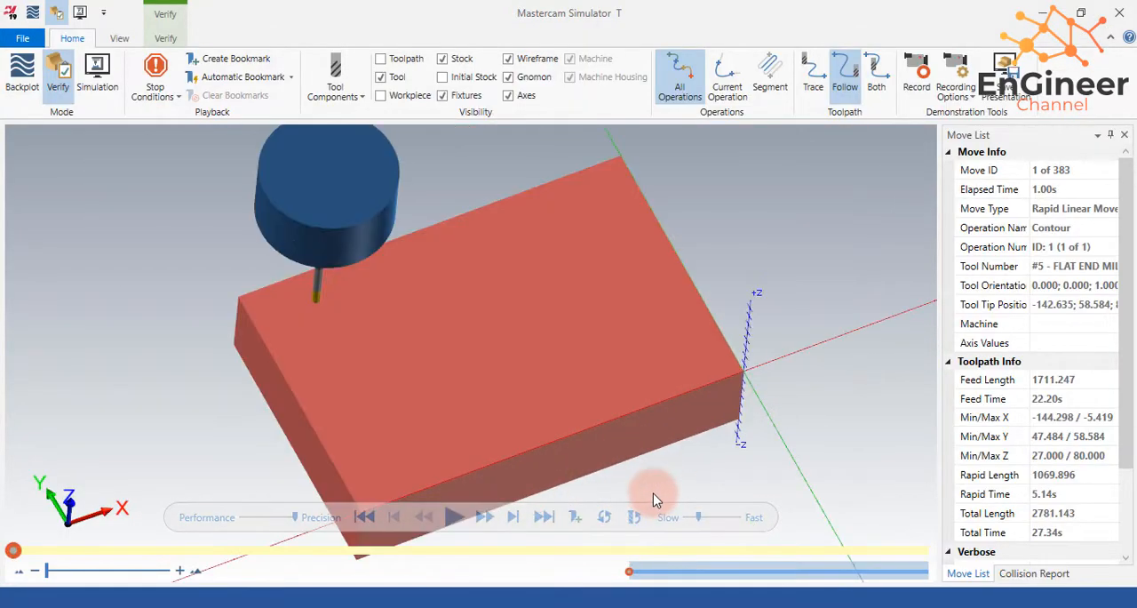
click(458, 519)
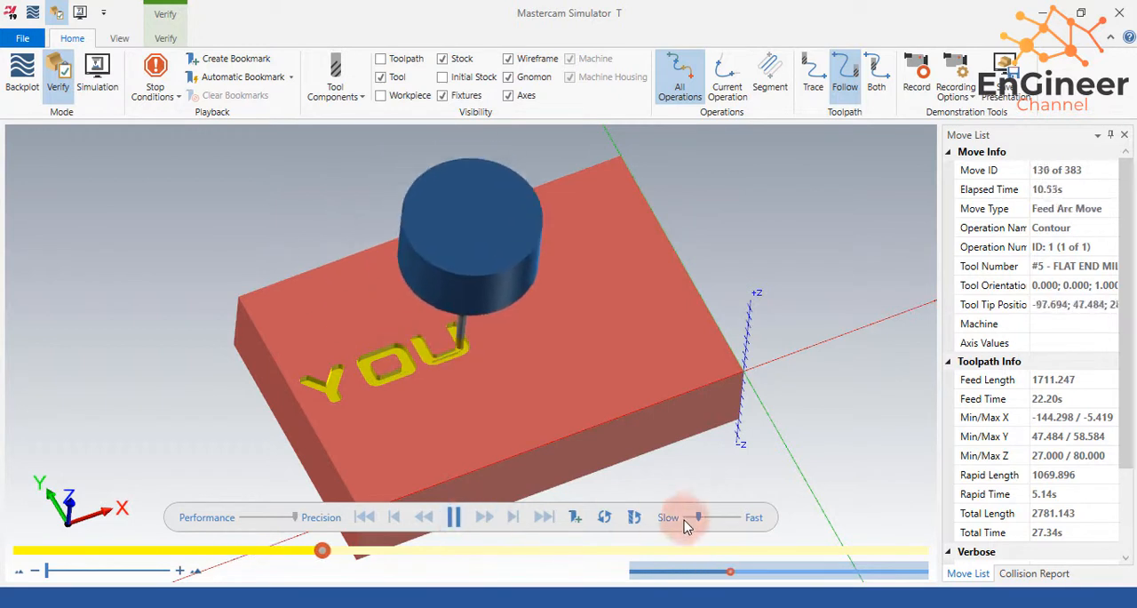
drag(699, 519, 691, 519)
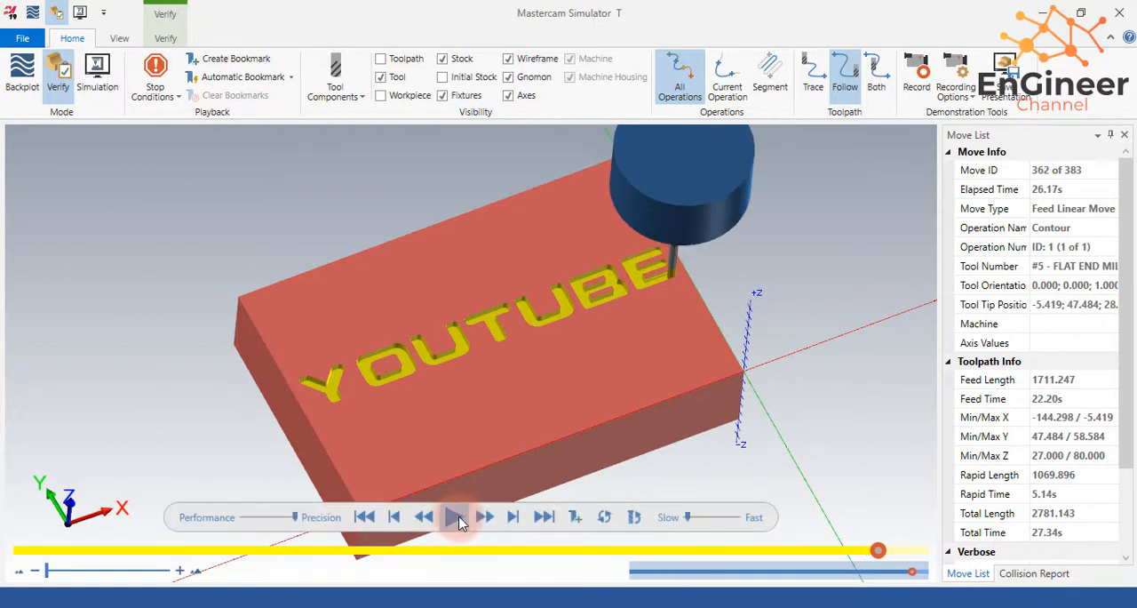
click(454, 518)
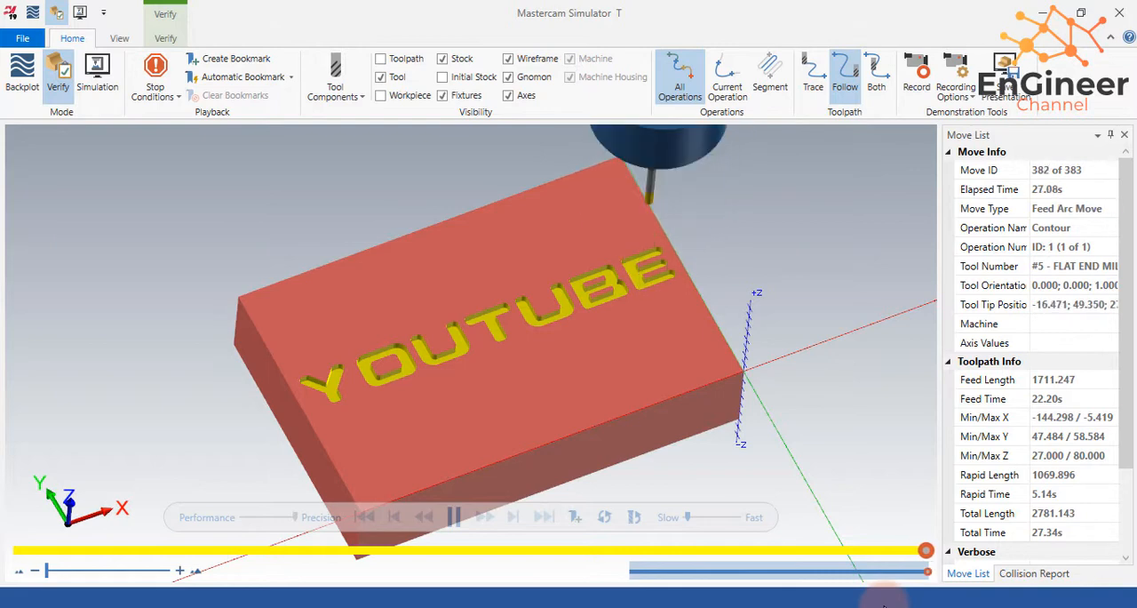
scroll(703, 406, down, 3)
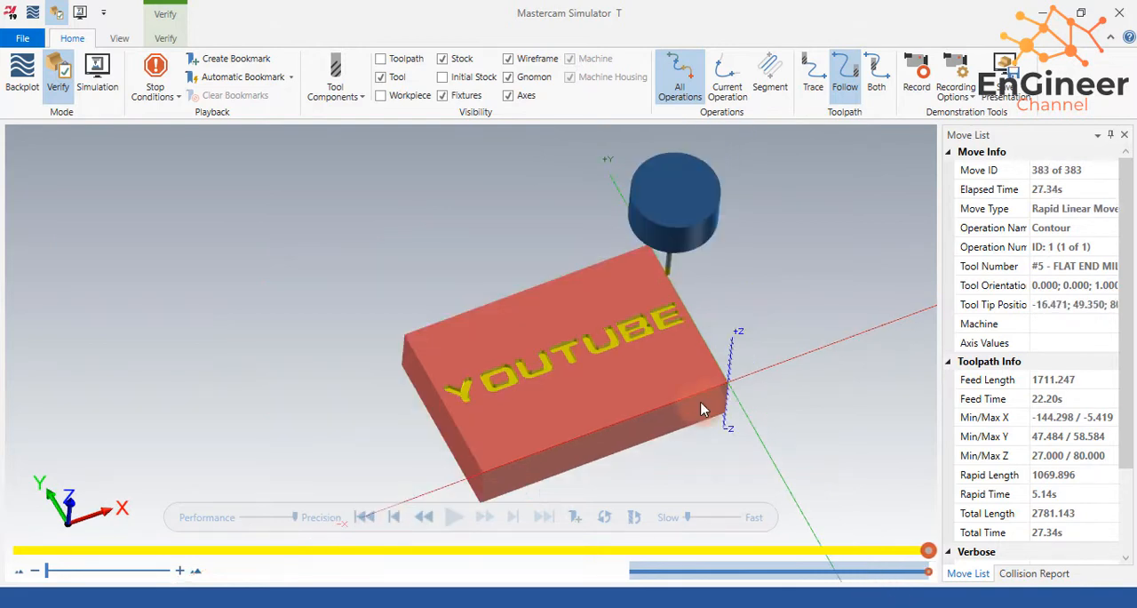
scroll(711, 405, up, 3)
middle_drag(646, 393, 721, 396)
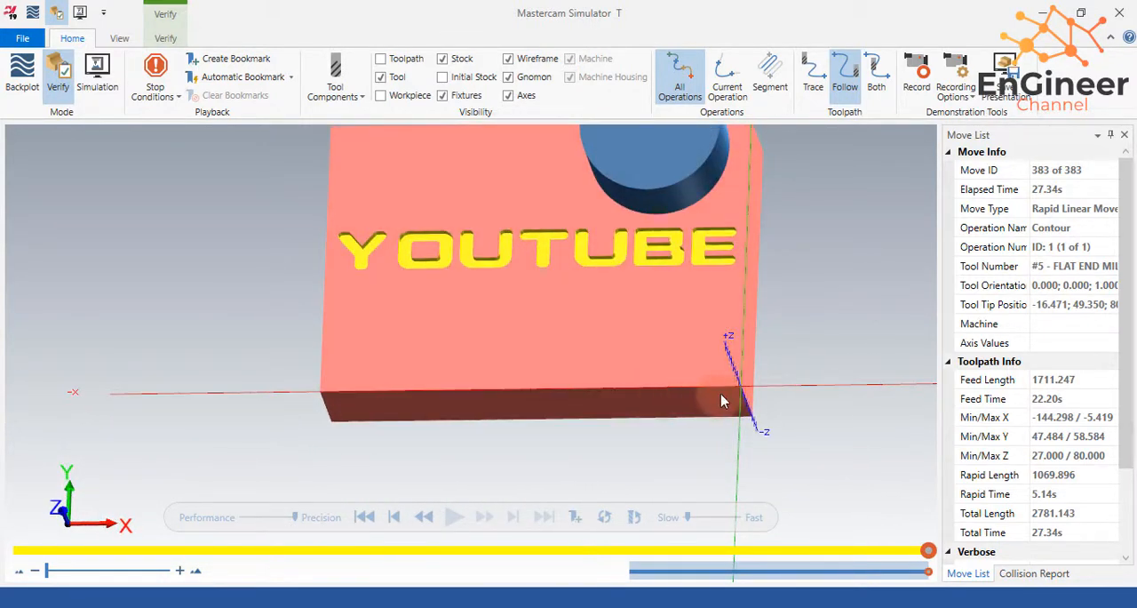